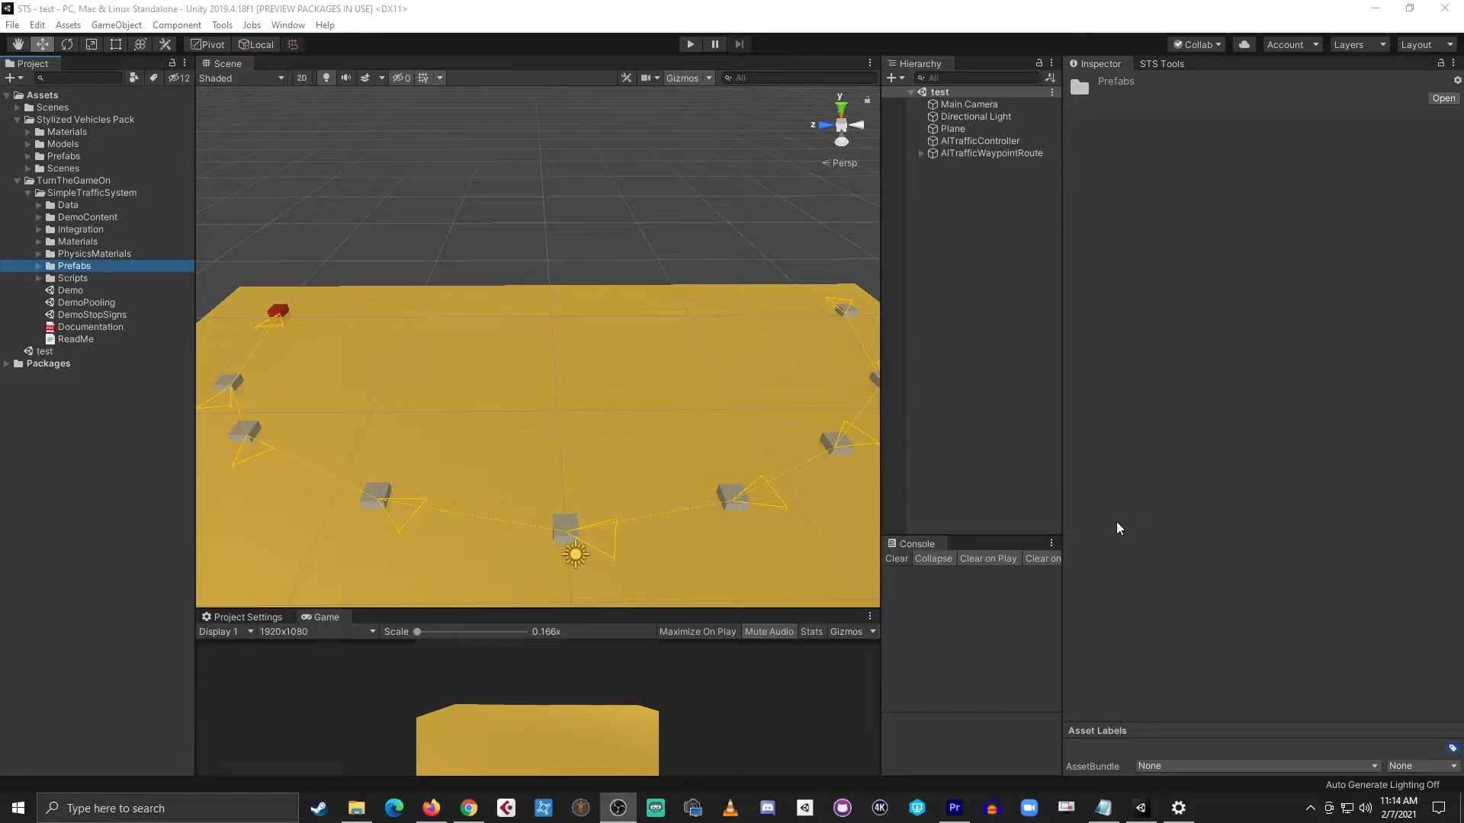
- Inspect the AITrafficCar_Blue prefab in SimpleTrafficSystem > Prefabs, then bring up the Stylized Vehicles Pack store page
click(38, 266)
click(104, 316)
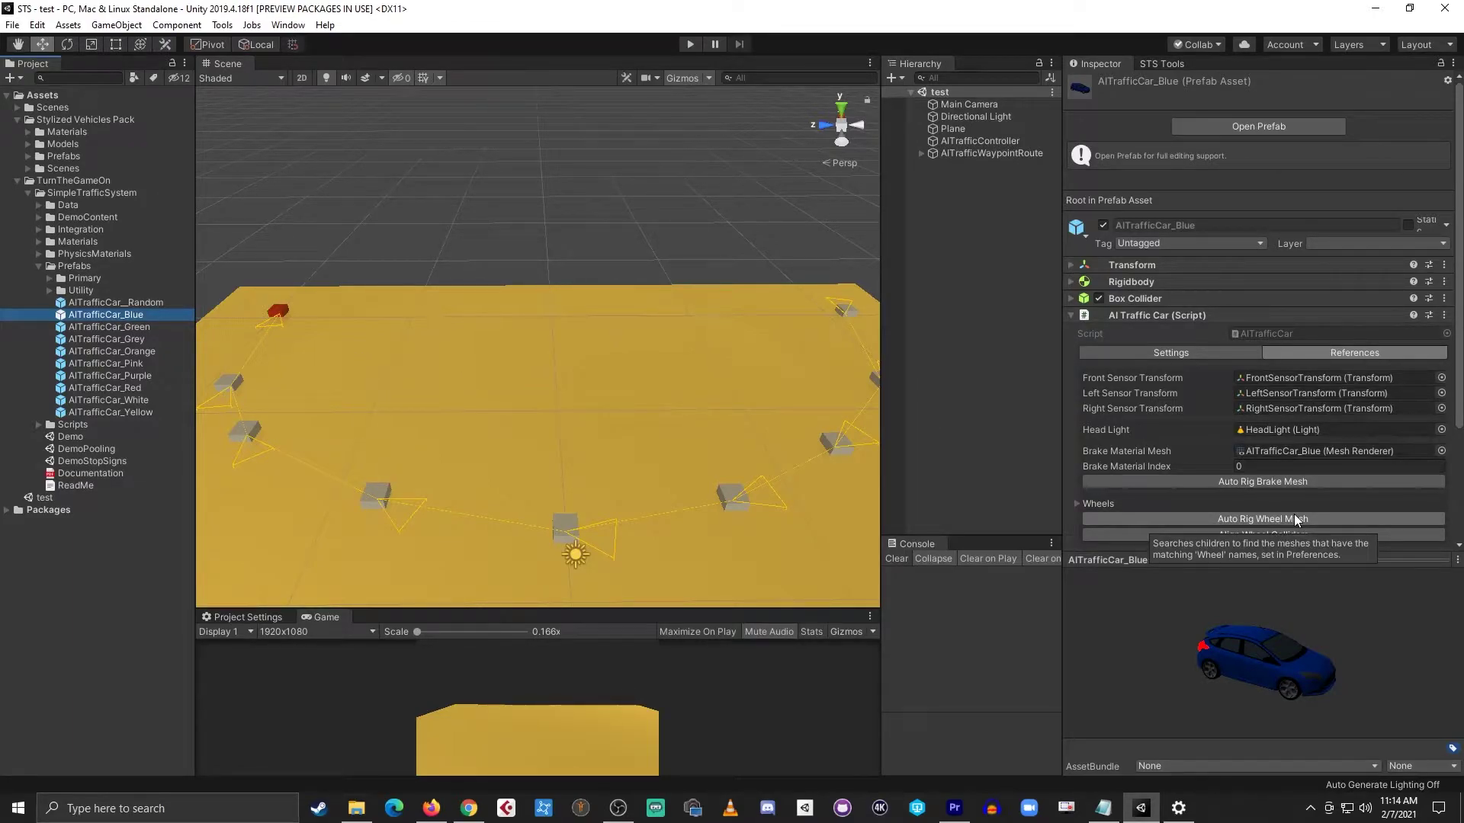
click(431, 808)
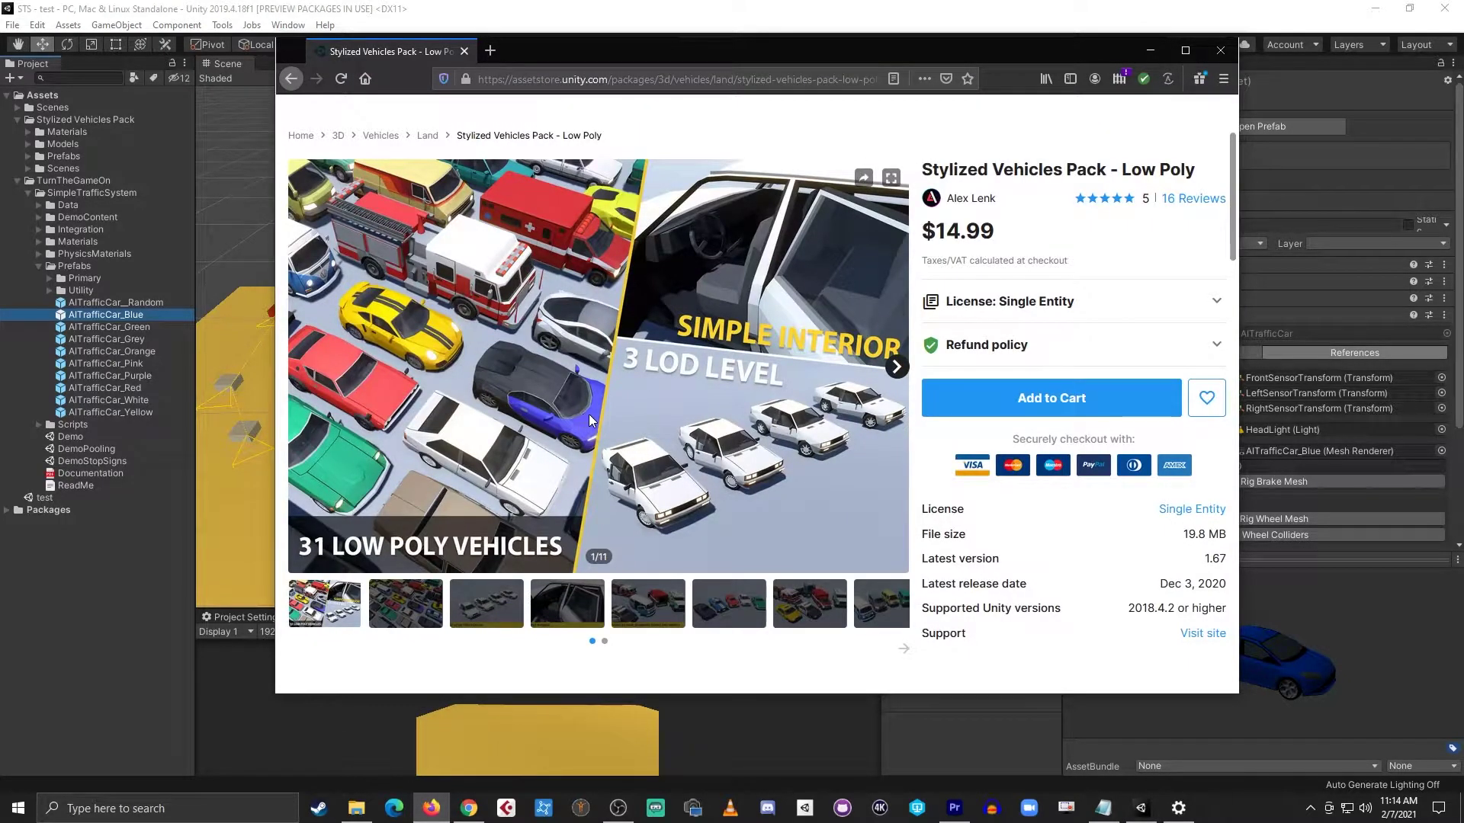
- Leave the store page and show the STS Tools window in Unity
click(1157, 52)
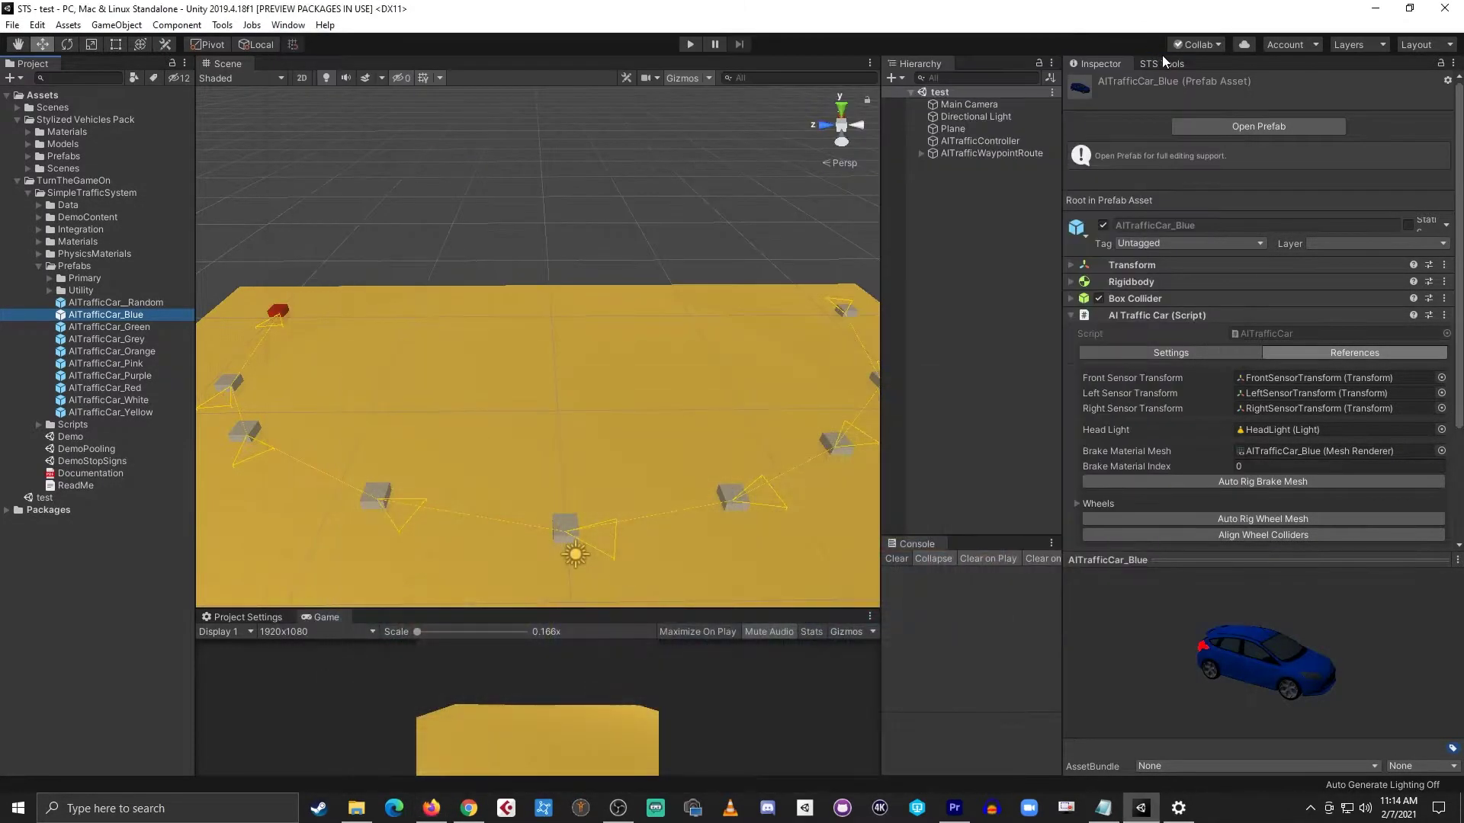
click(1164, 65)
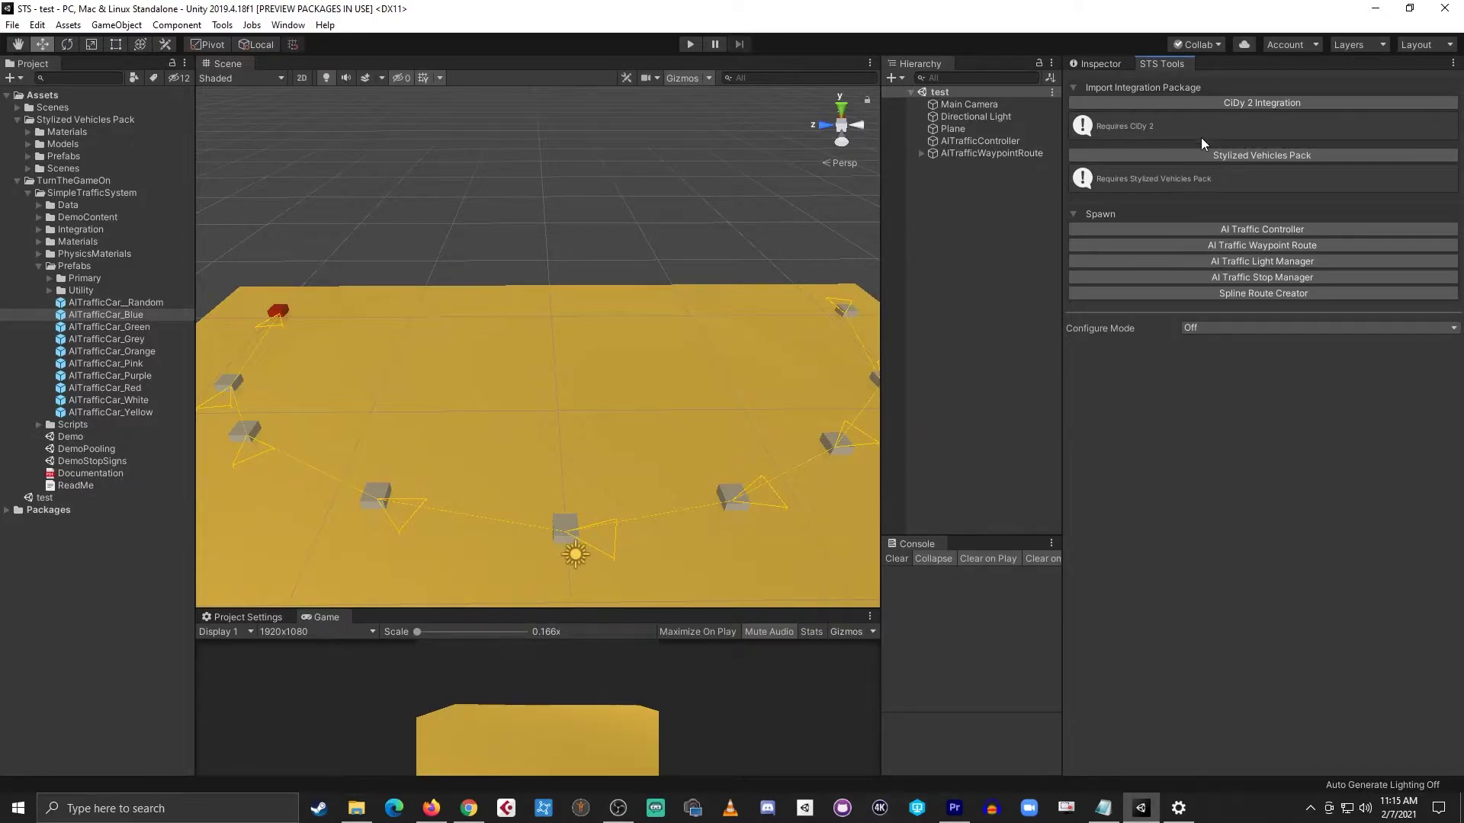
- Duplicate AITrafficCar_Blue, drag AITrafficCar_Blue 1 into the scene and Unpack Prefab Completely
click(122, 320)
key(ctrl+d)
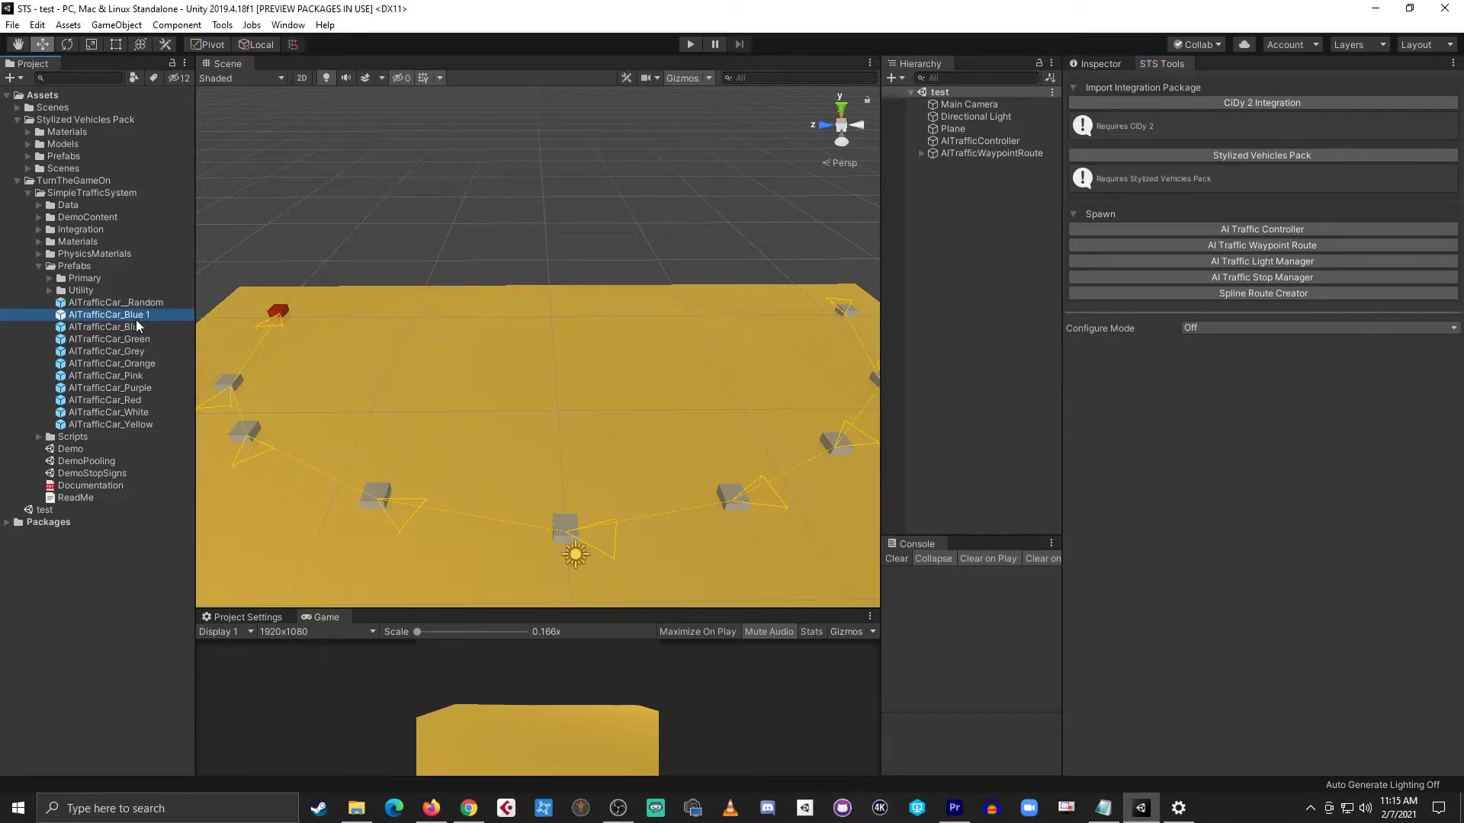
click(1095, 63)
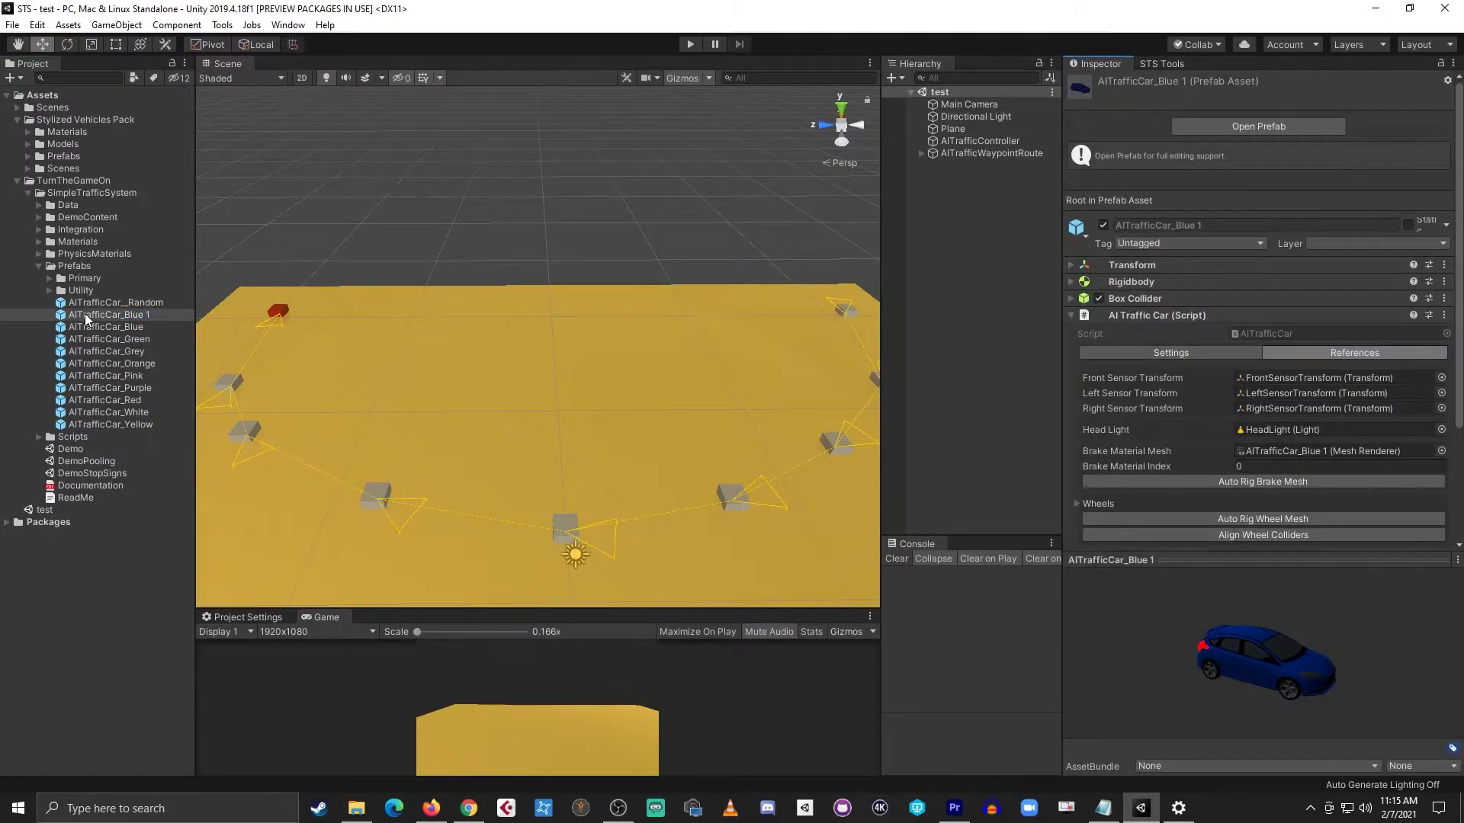
drag(85, 313, 958, 223)
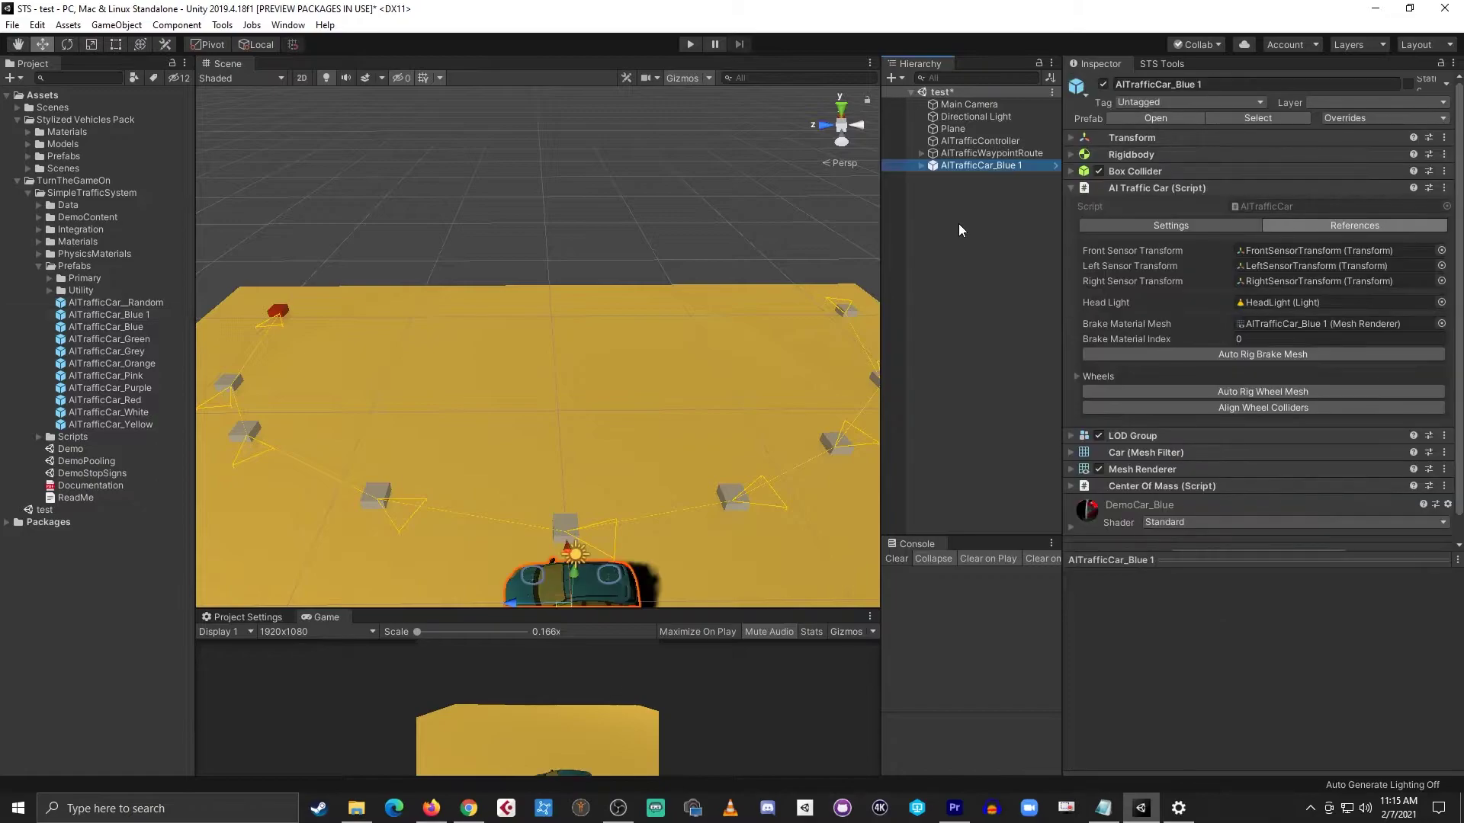
click(922, 165)
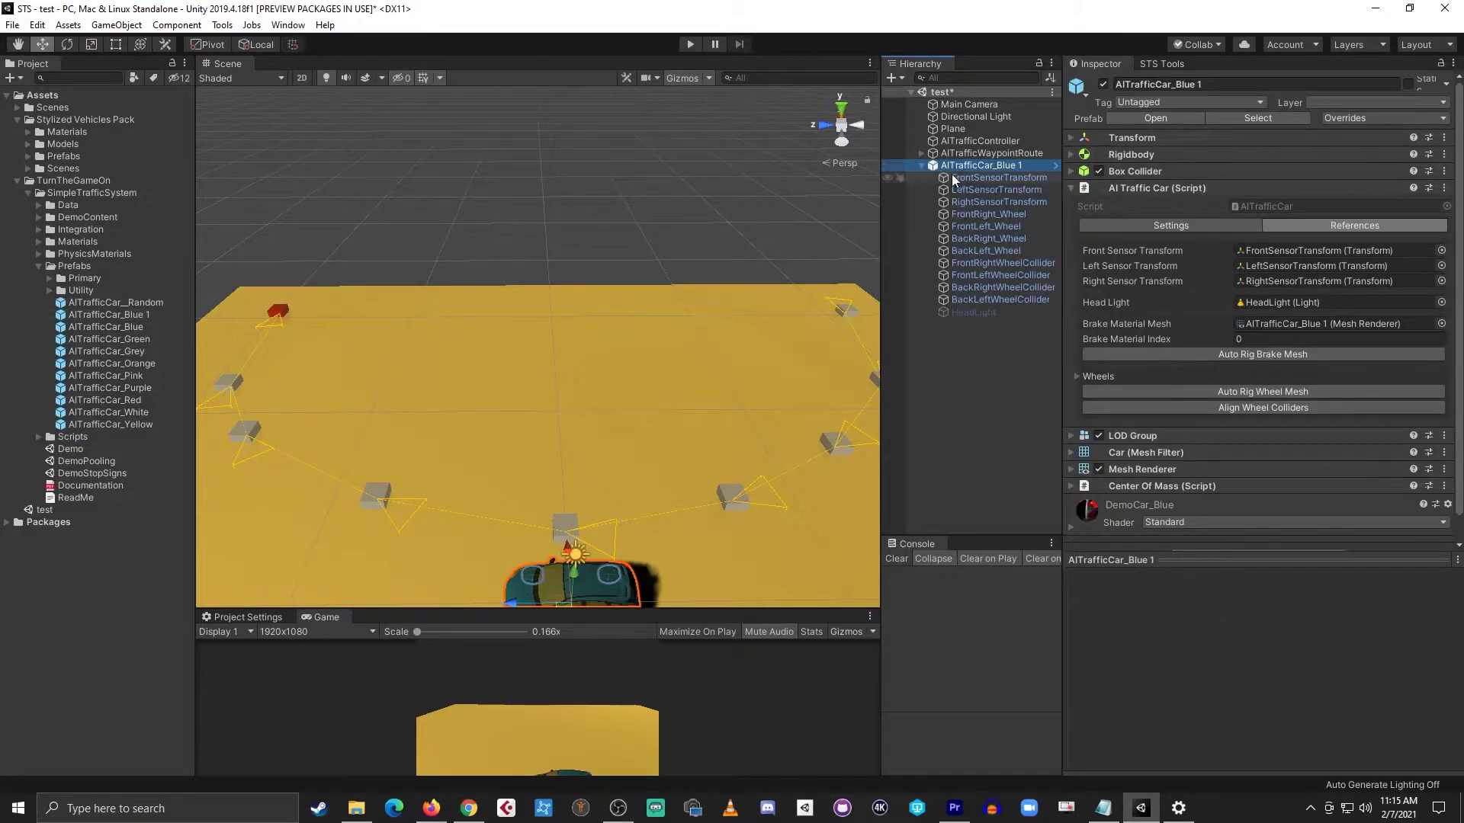
right_click(975, 166)
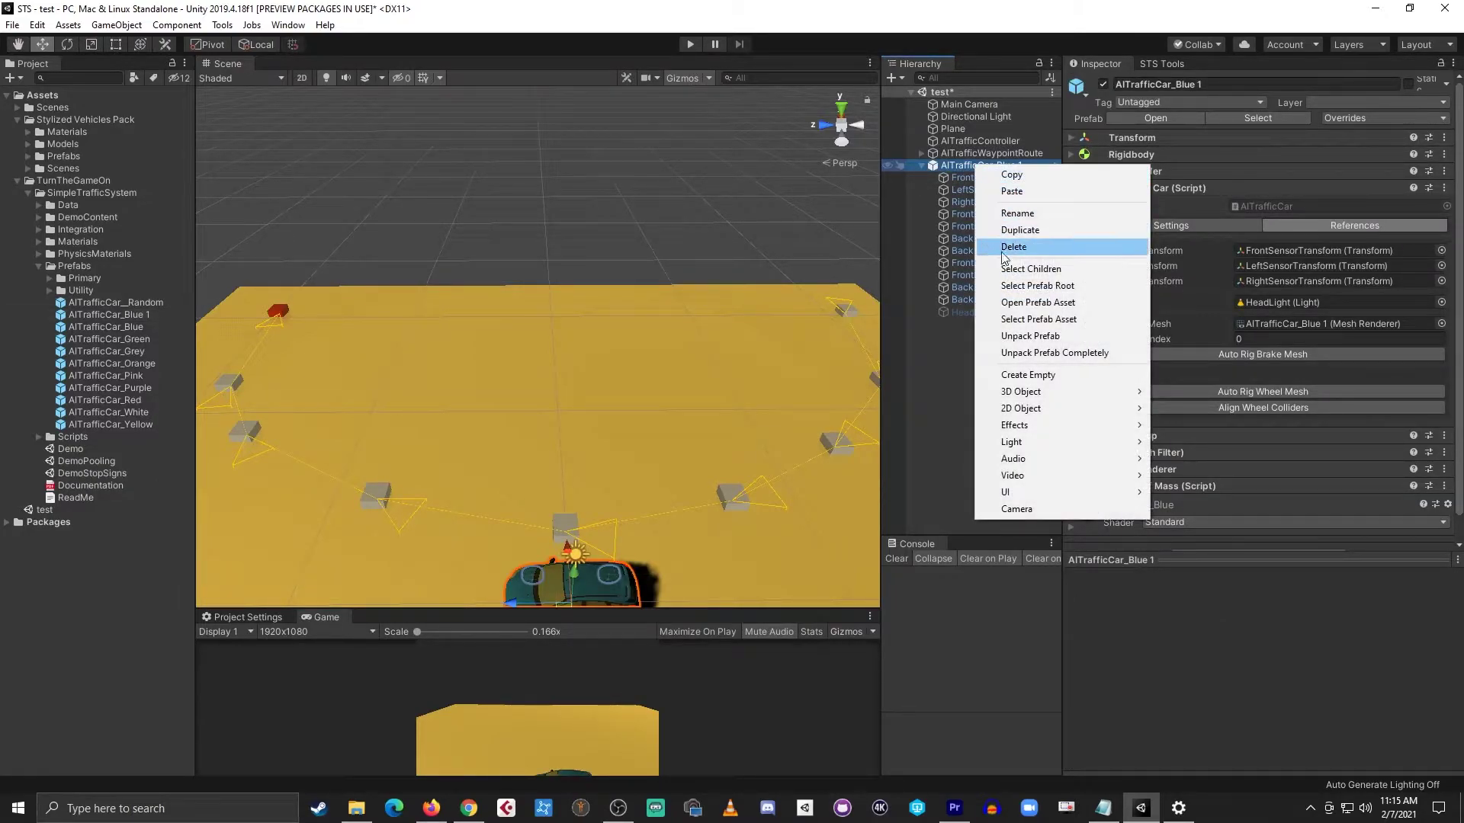
click(1040, 354)
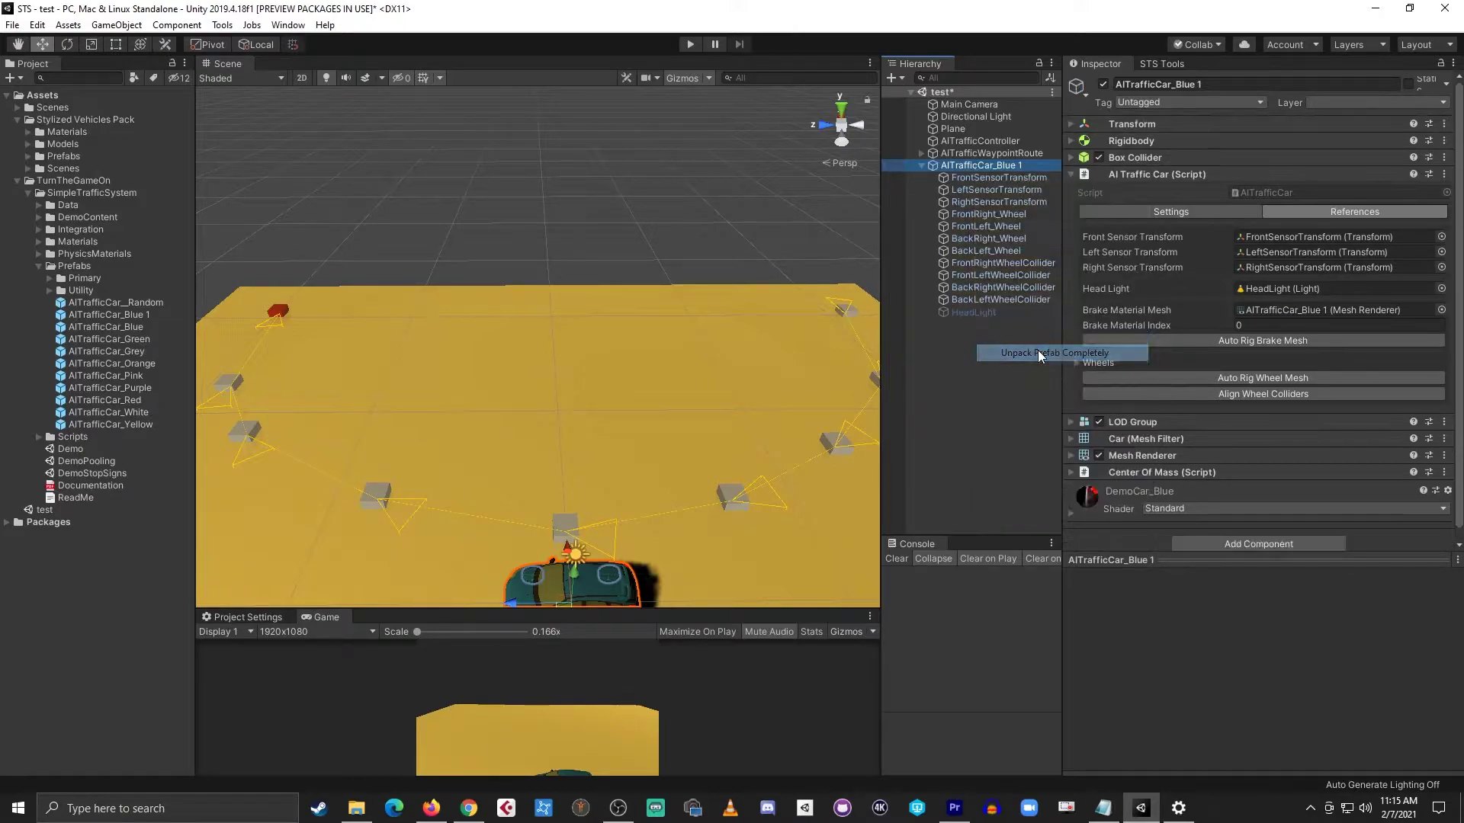
- Delete the four wheel meshes from AITrafficCar_Blue 1
click(1014, 251)
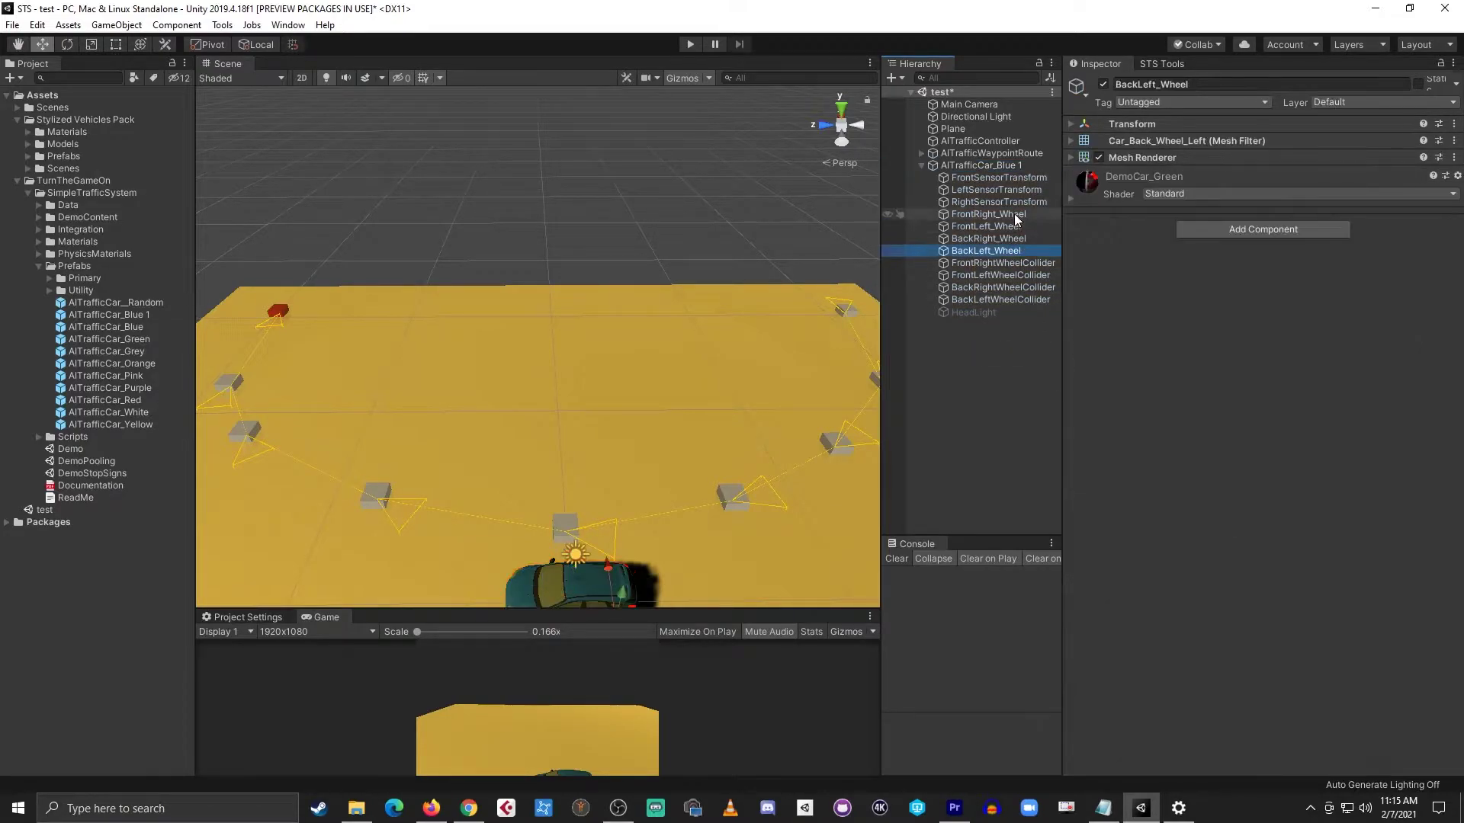
shift+click(1018, 215)
key(Delete)
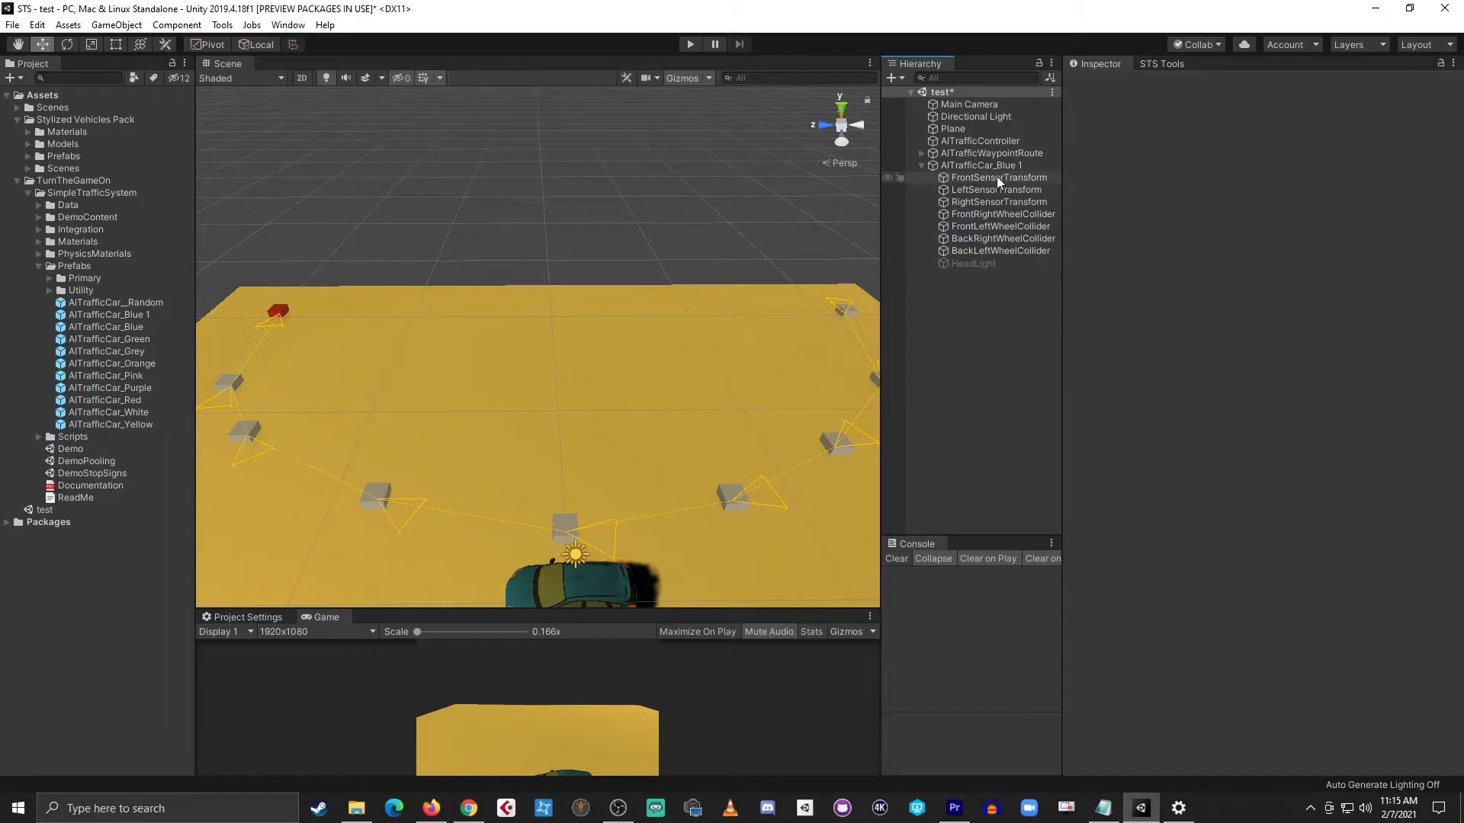
- Remove the LOD Group, Mesh Filter and Mesh Renderer components from AITrafficCar_Blue 1
click(1000, 166)
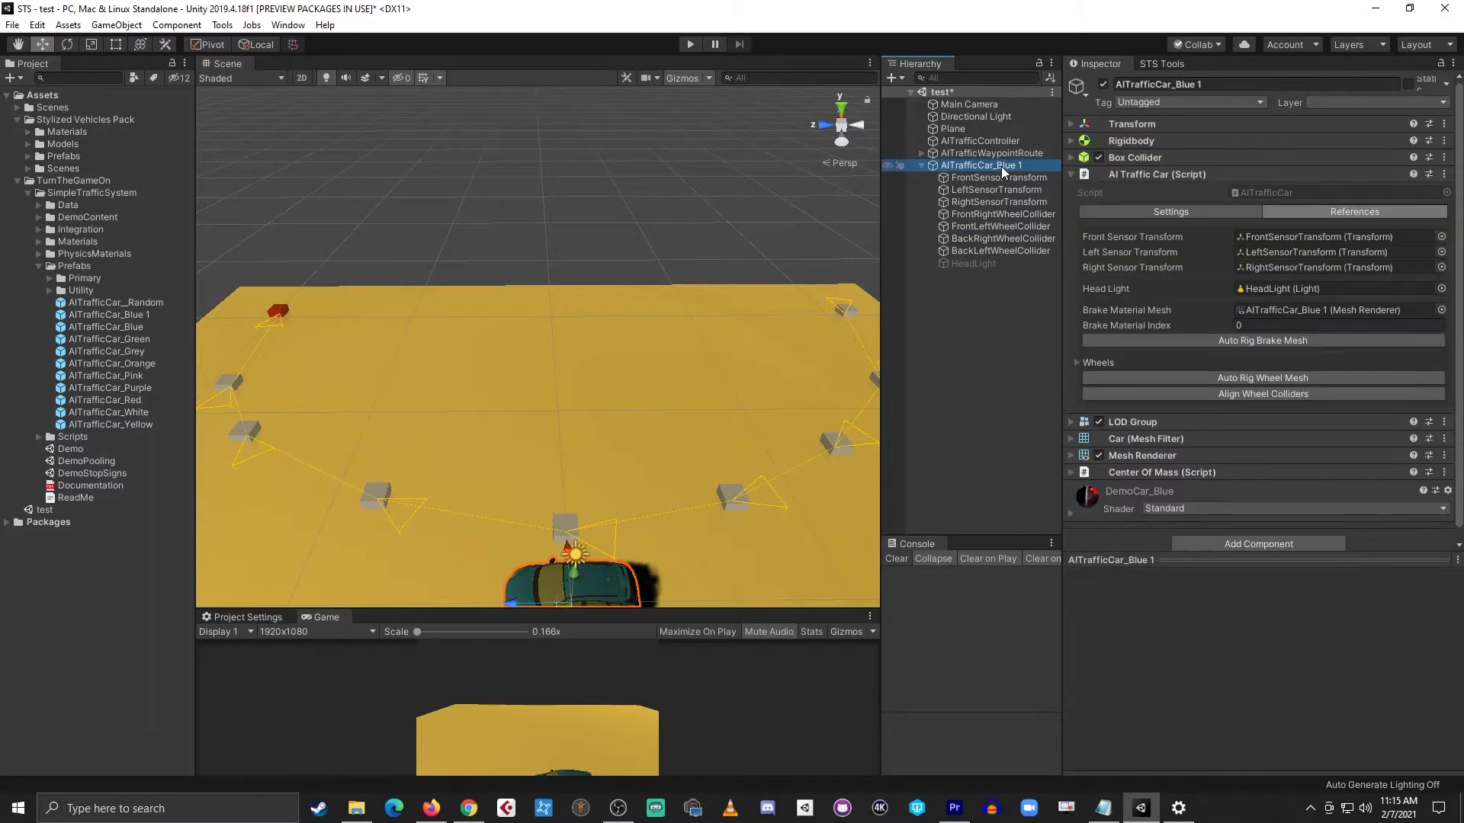
click(1133, 176)
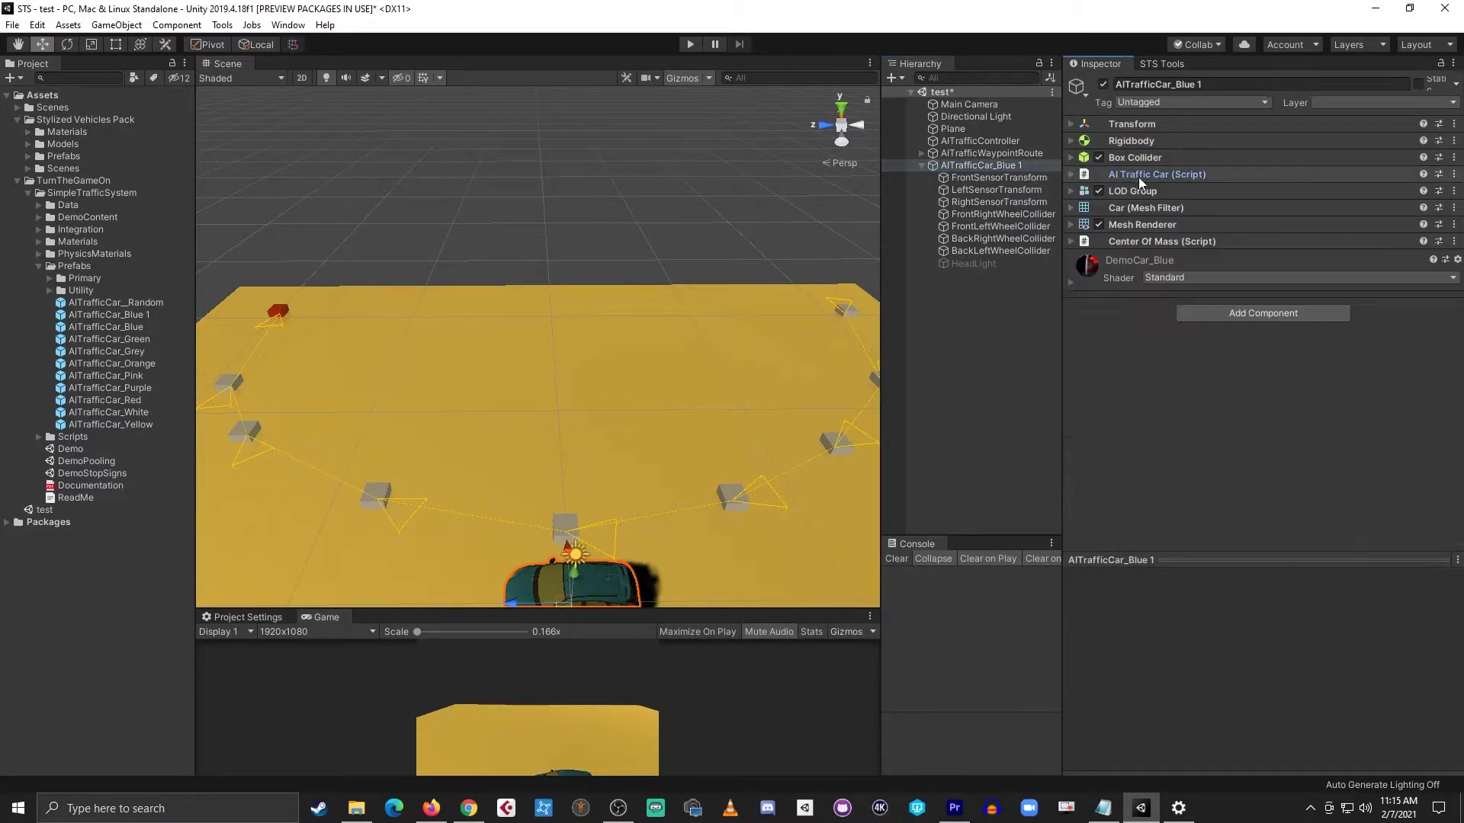
click(1454, 192)
click(1411, 263)
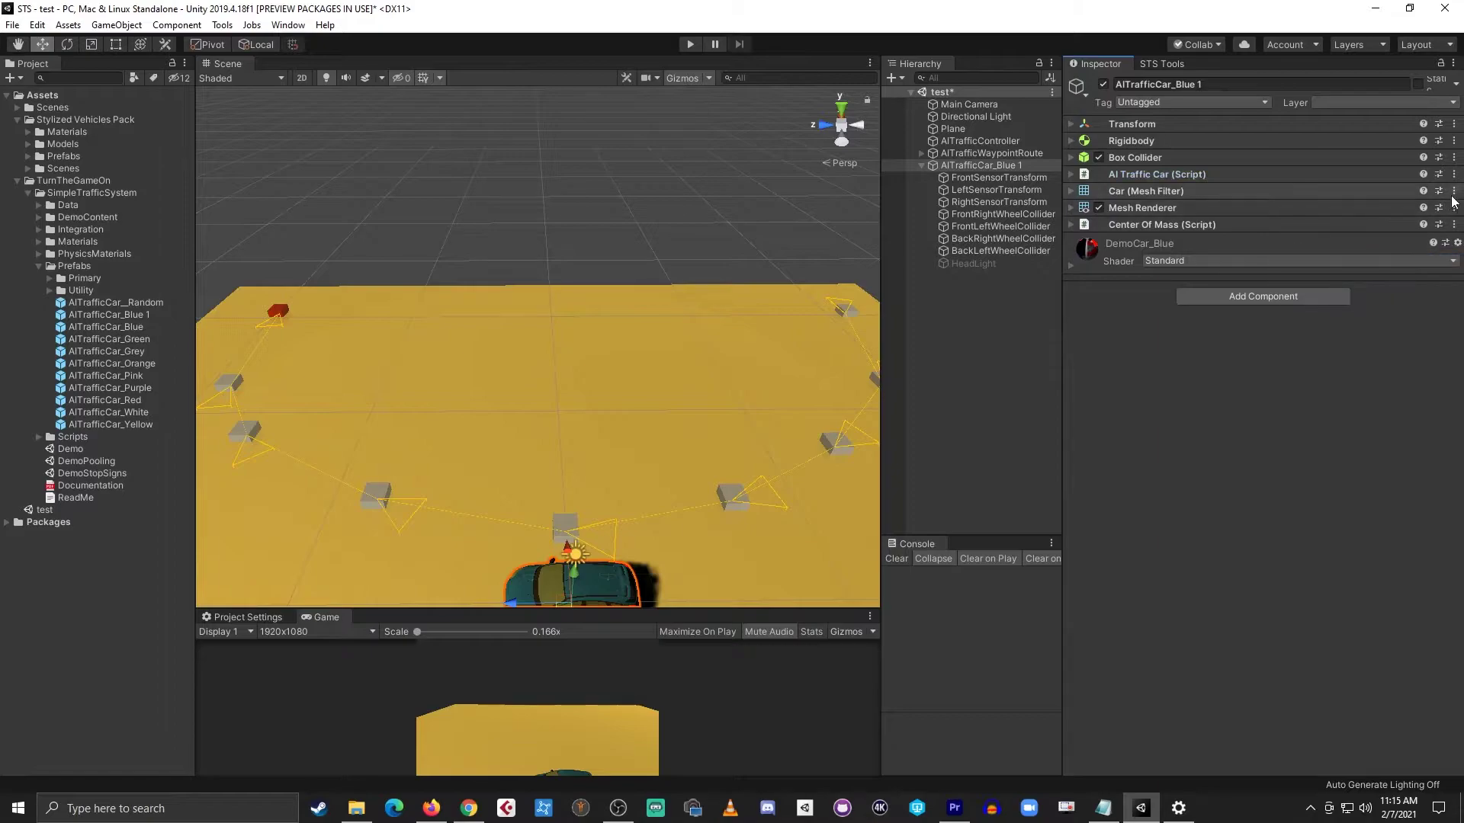
click(1453, 192)
click(1392, 263)
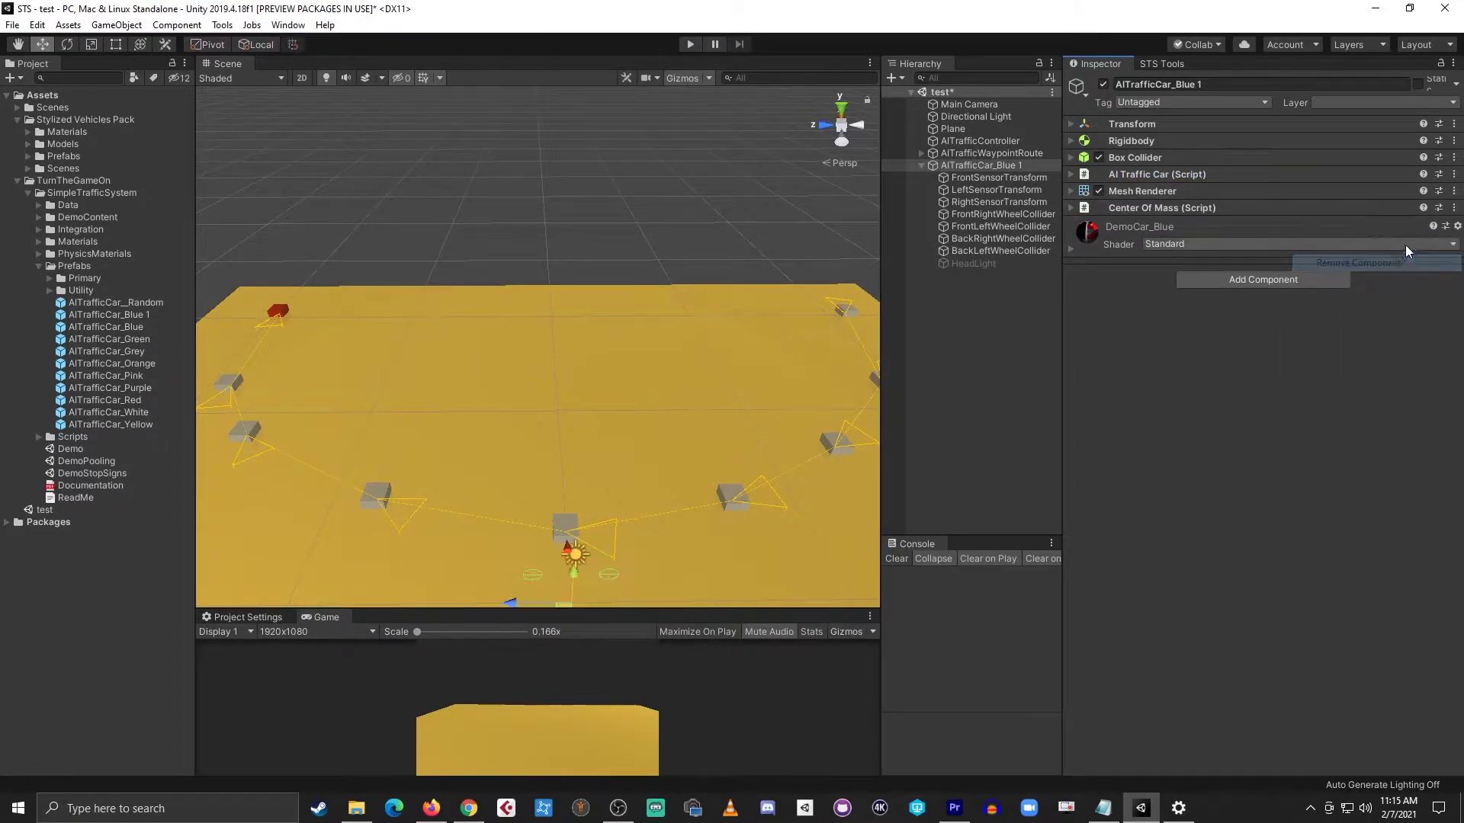
click(1454, 191)
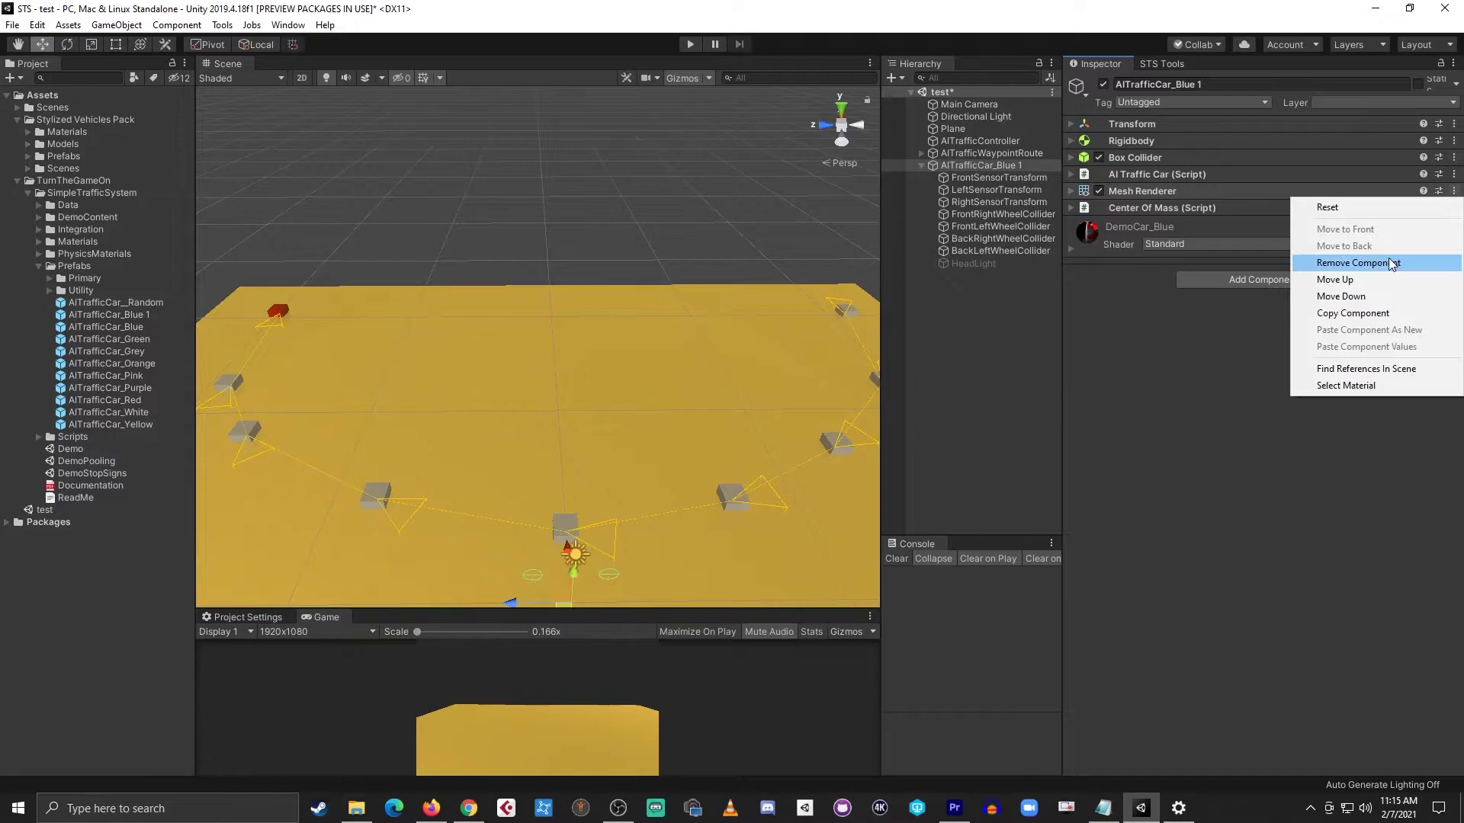
click(1392, 262)
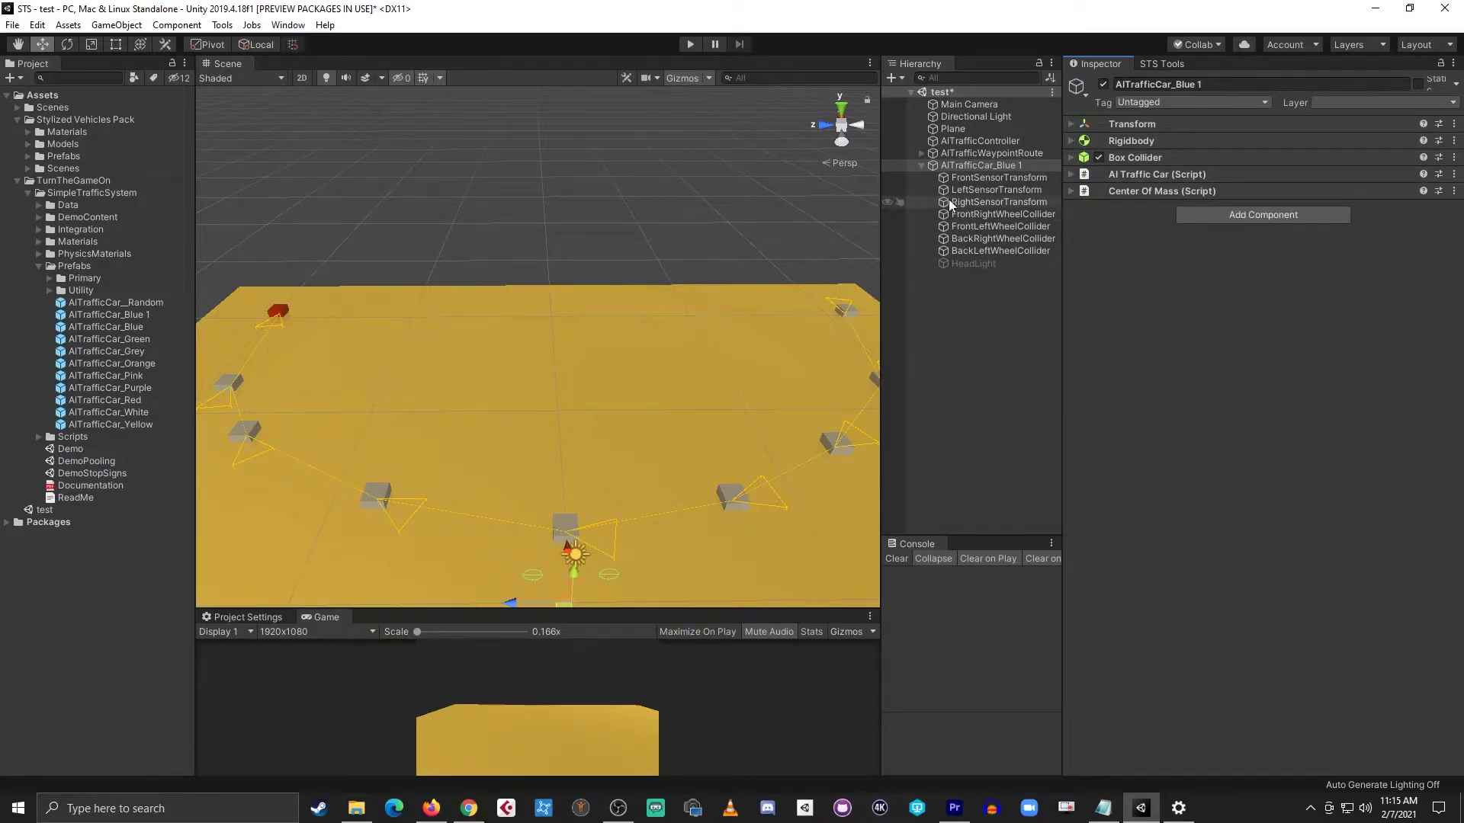
- Drag Car1_LOD_combined from Stylized Vehicles Pack > Prefabs > Combined into AITrafficCar_Blue 1
click(29, 157)
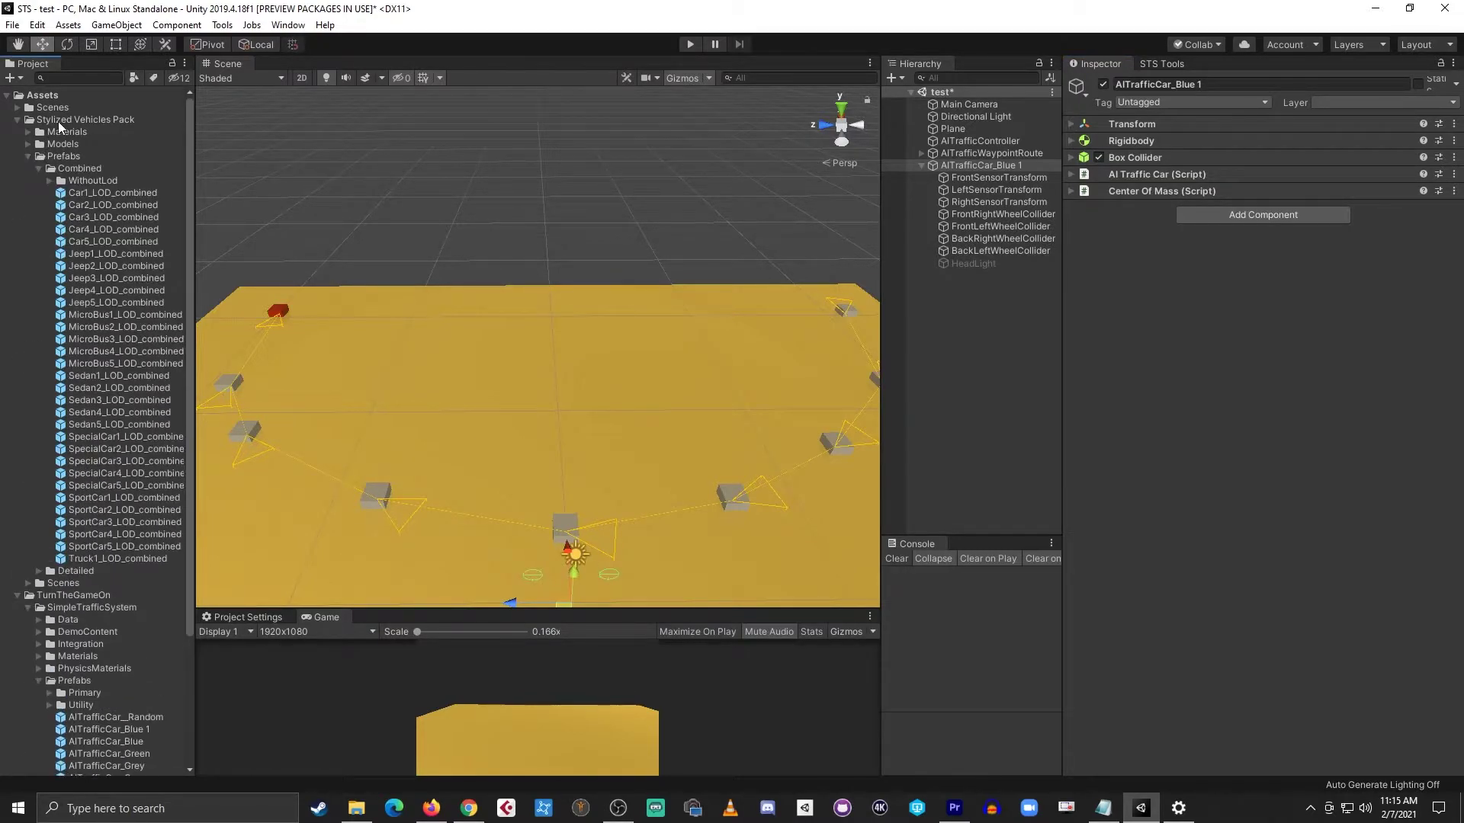
click(38, 123)
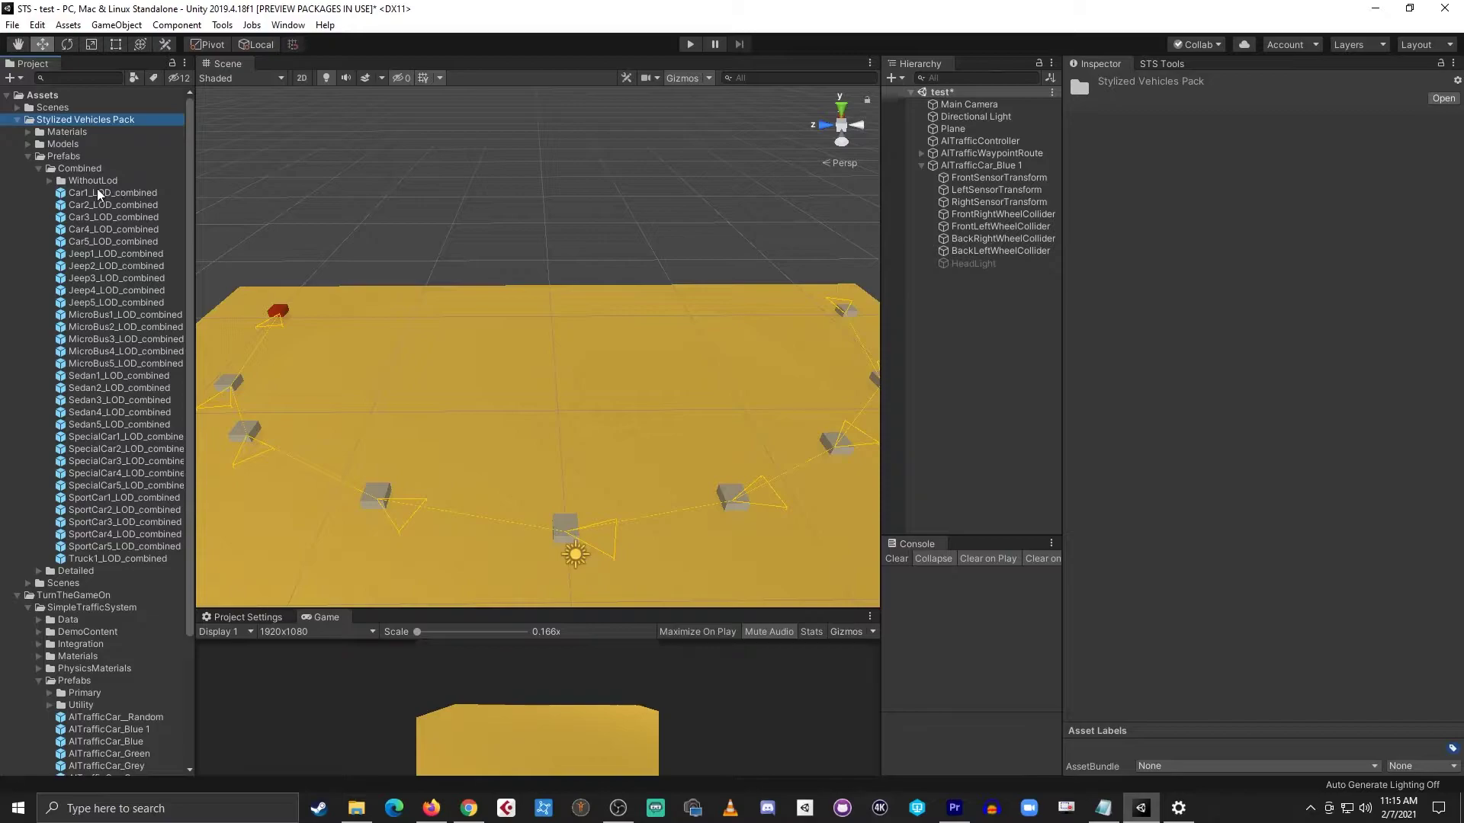
drag(100, 193, 949, 168)
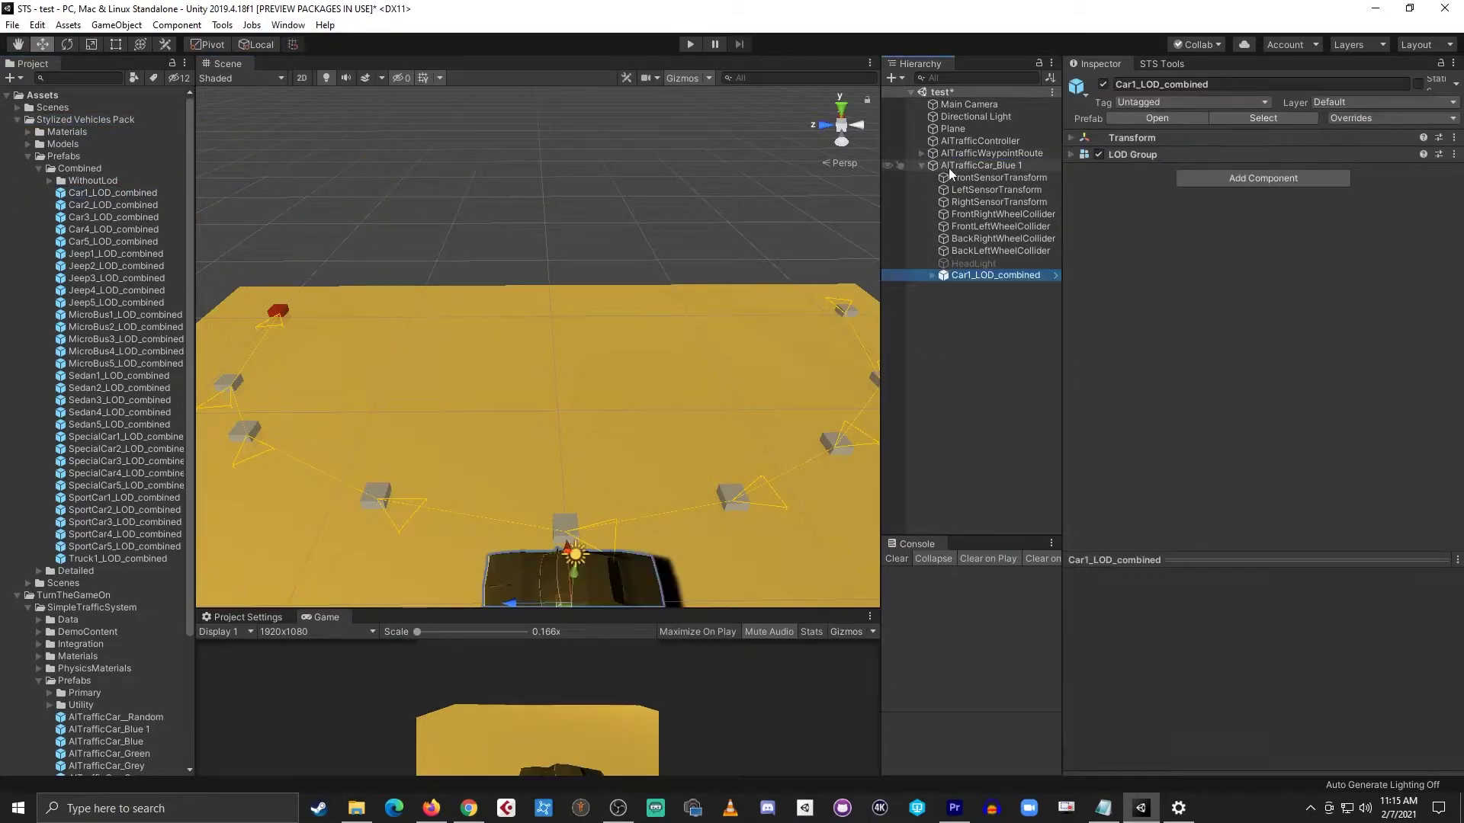
click(933, 276)
right_click(994, 274)
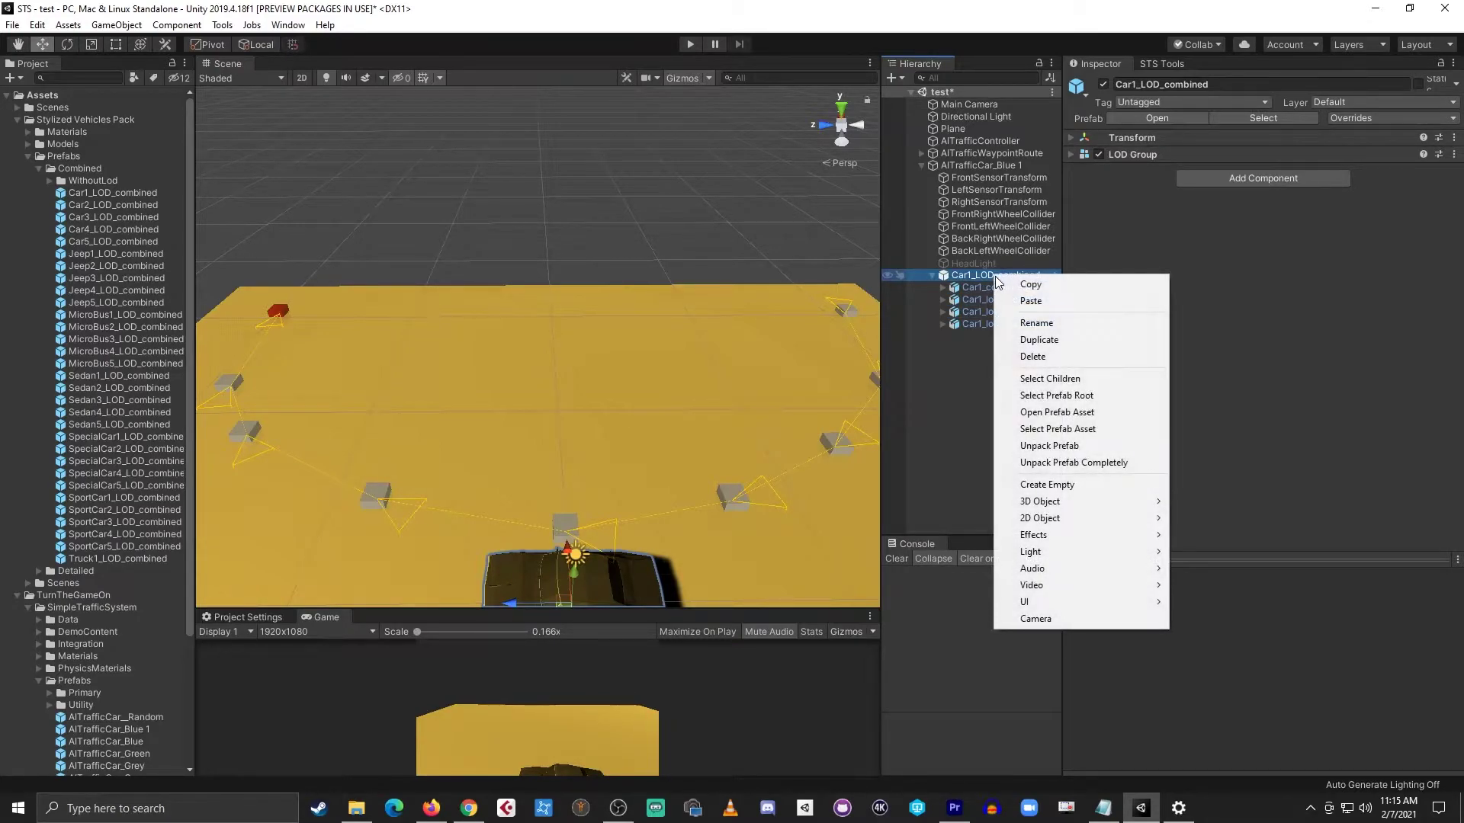
- Fully unpack Car1_LOD_combined and delete its lod1–lod3 model copies
click(1053, 463)
click(1005, 324)
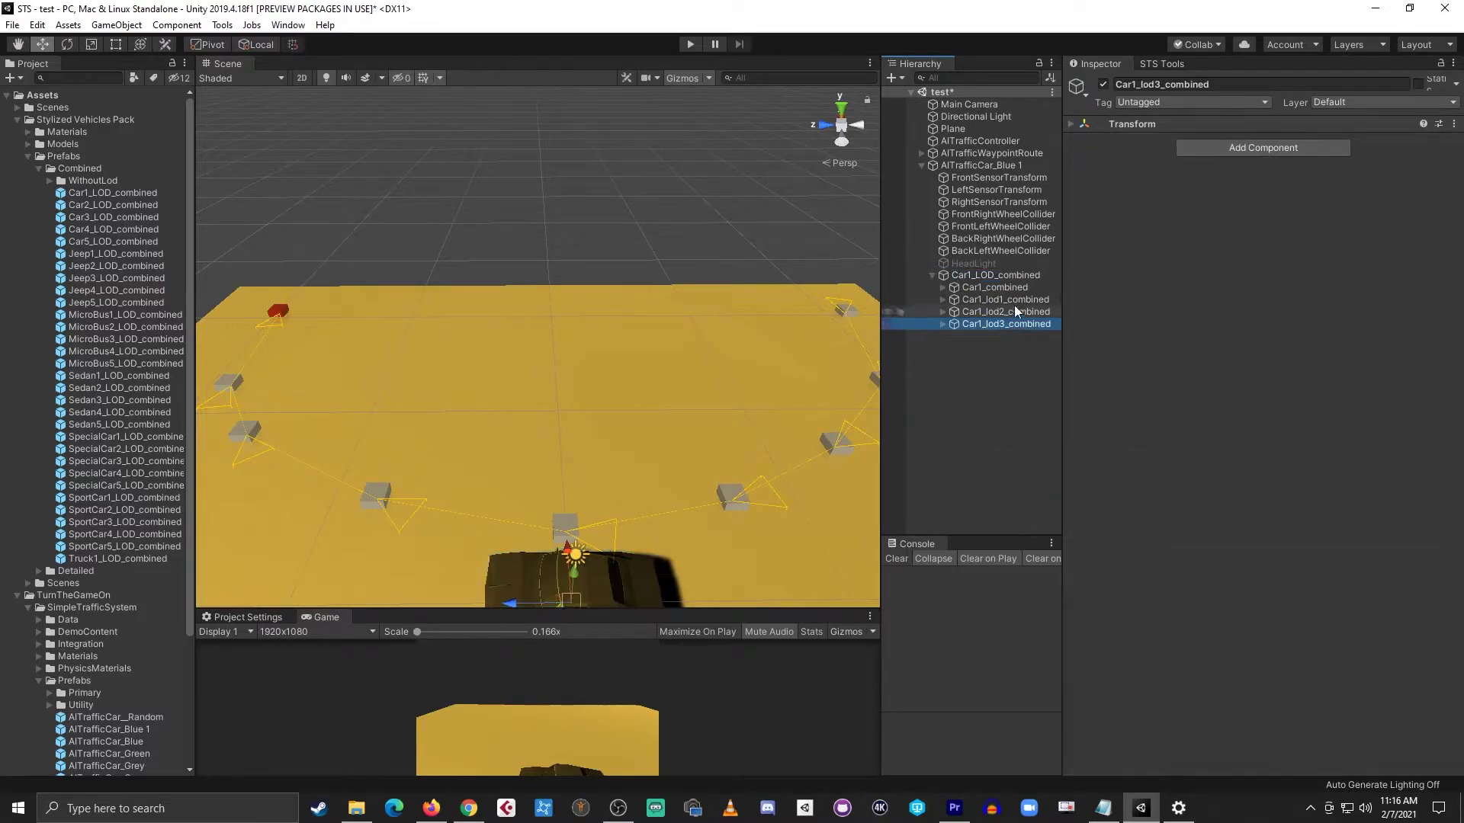
shift+click(1013, 300)
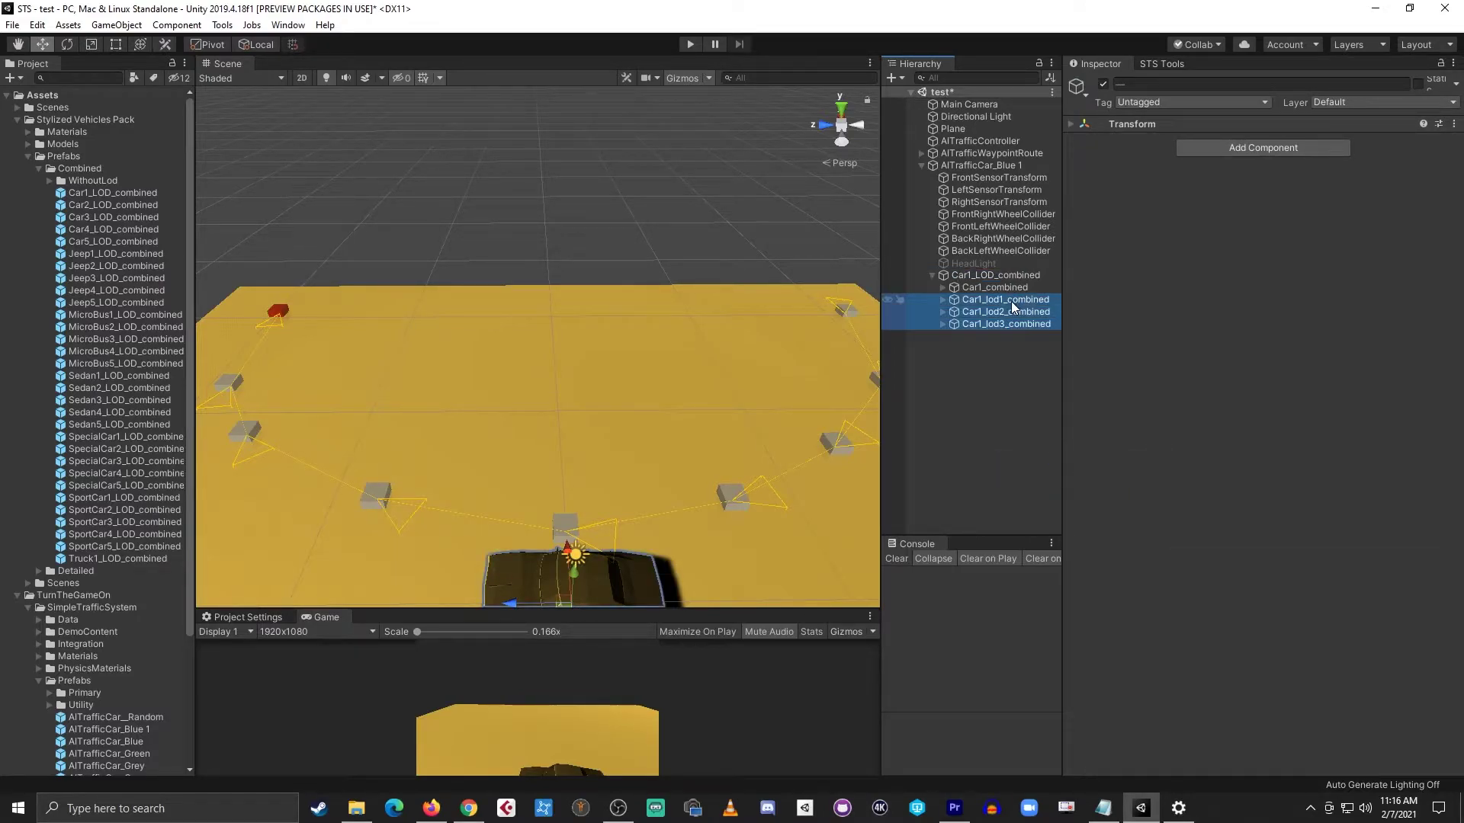
key(Delete)
- Move BL, BR, Car1, FL and FR under AITrafficCar_Blue 1 and delete Car1_LOD_combined
click(943, 288)
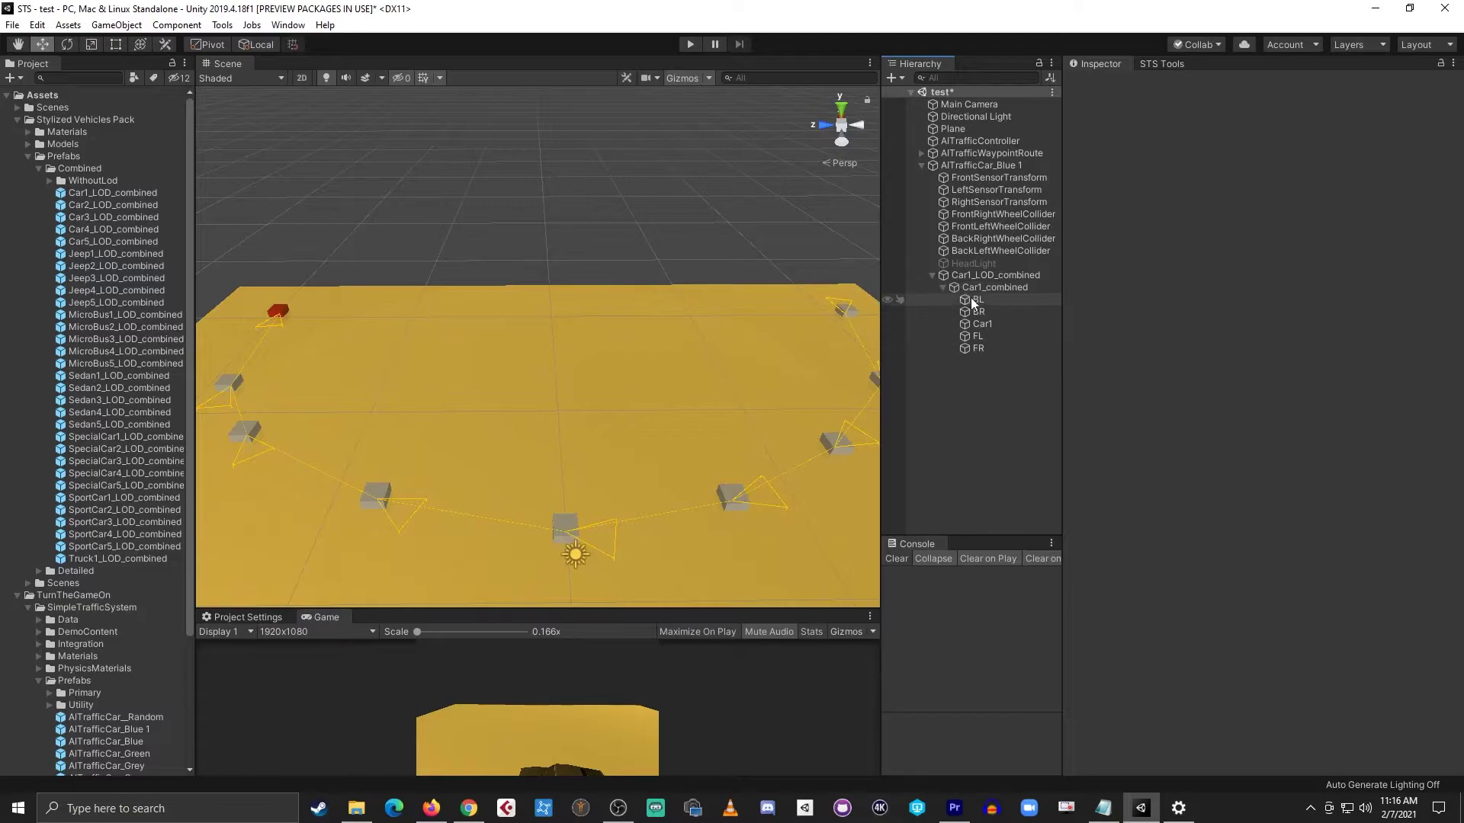
click(971, 298)
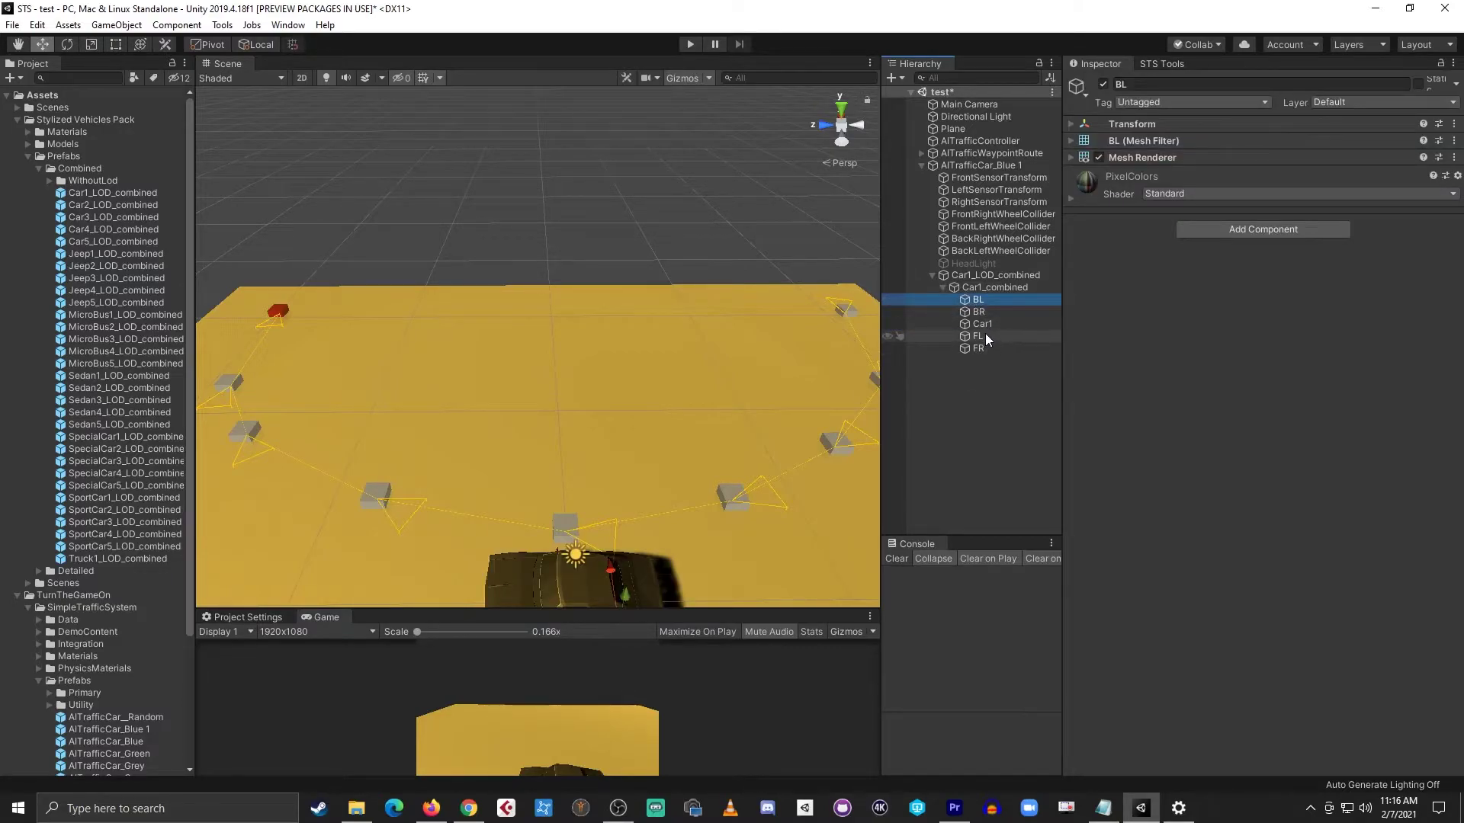
shift+click(981, 340)
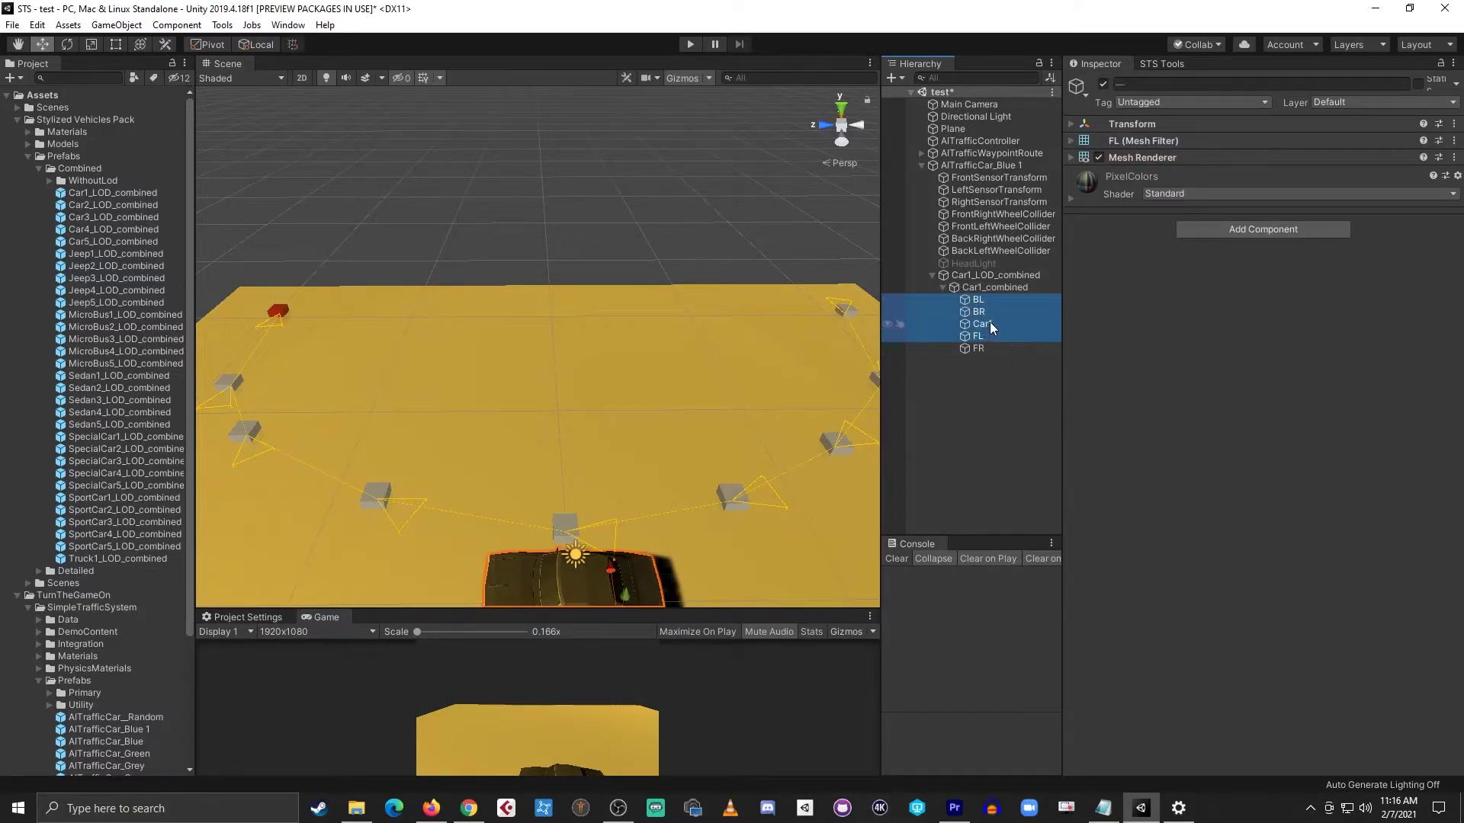
shift+click(984, 347)
drag(994, 299, 982, 268)
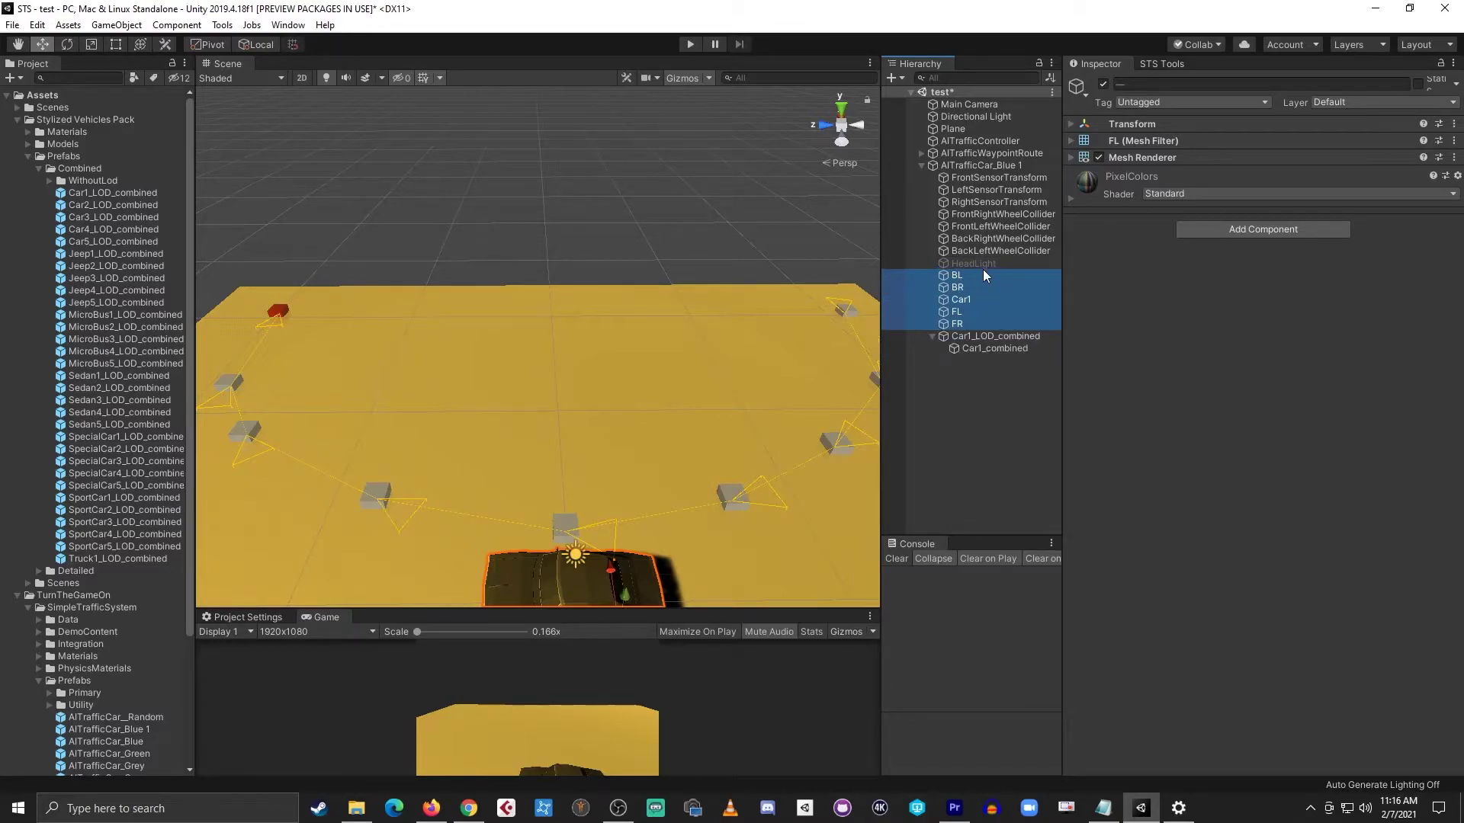
click(980, 334)
key(Delete)
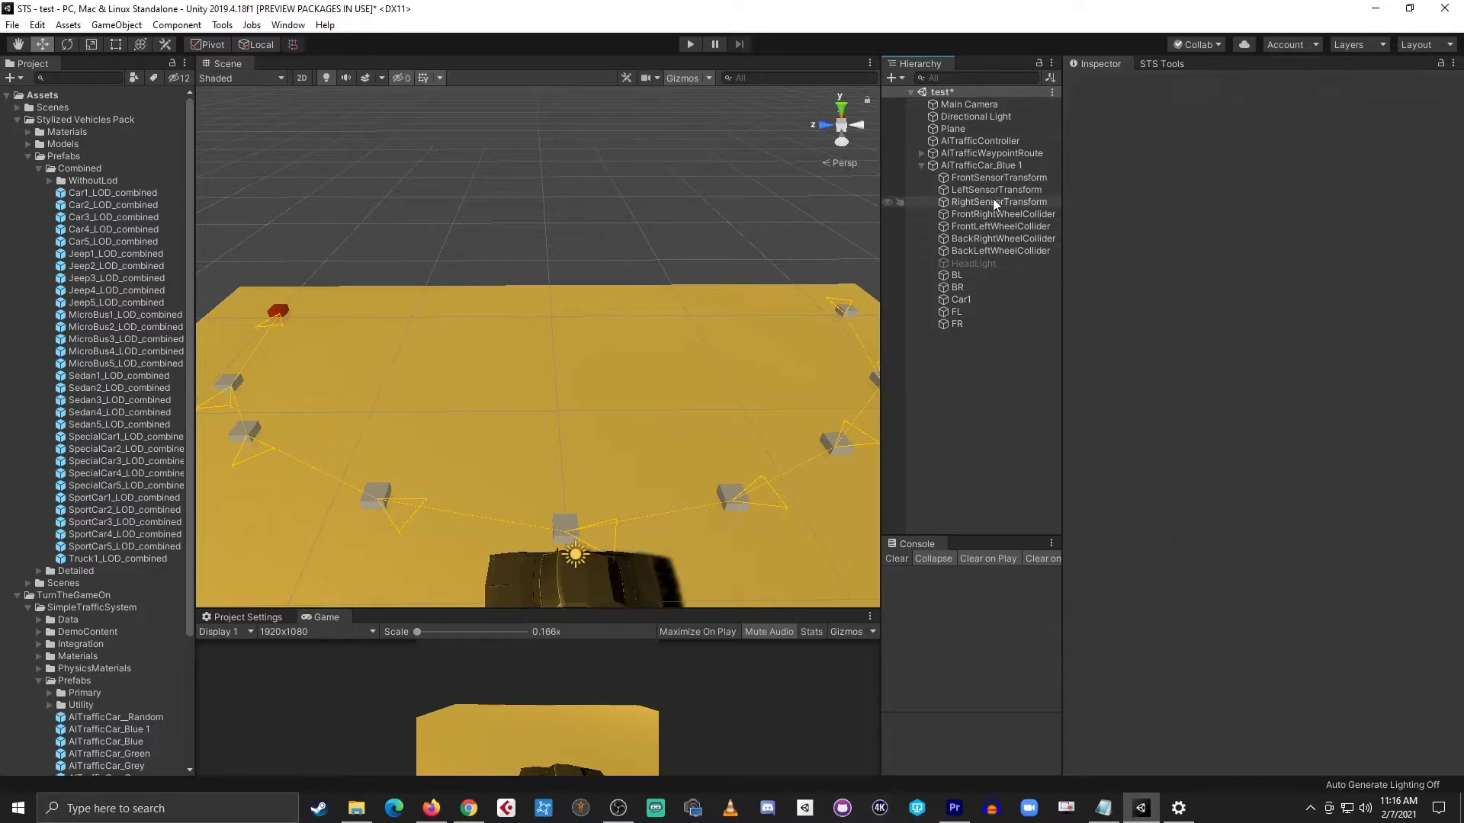
click(962, 167)
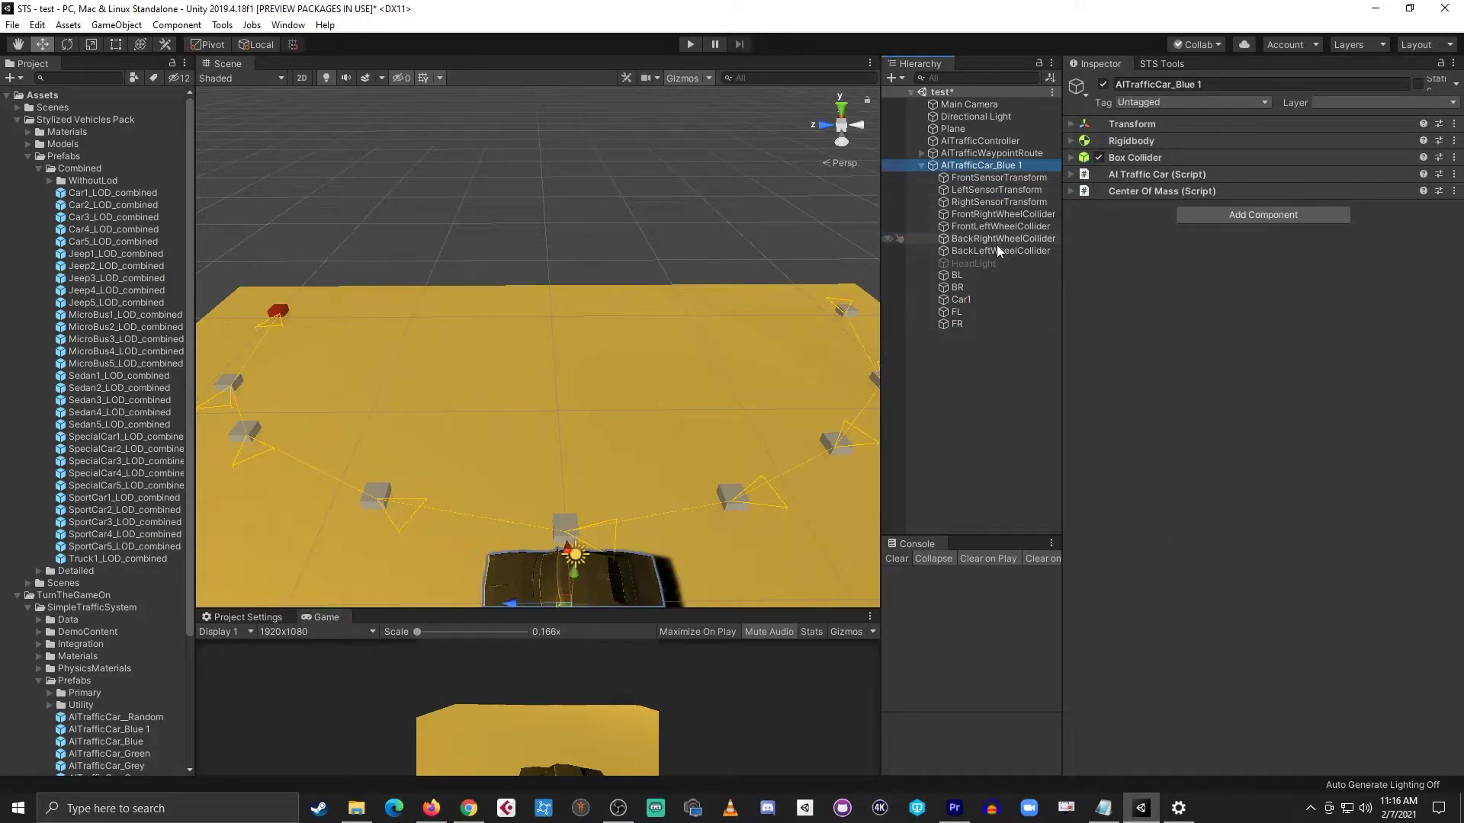
- Expand the AI Traffic Car script's Wheels list to reveal its four wheel Name fields
click(1132, 174)
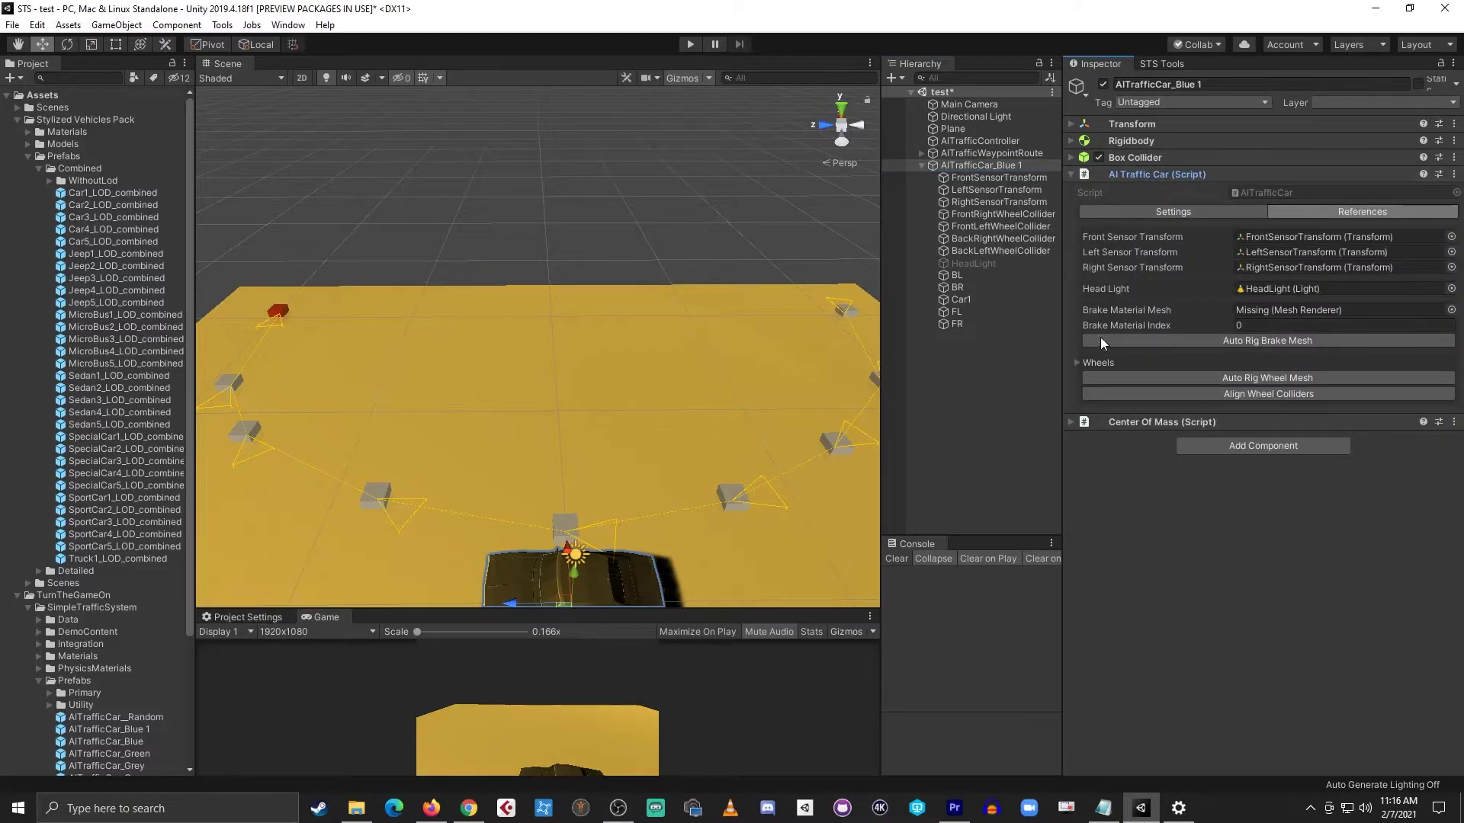
click(1077, 363)
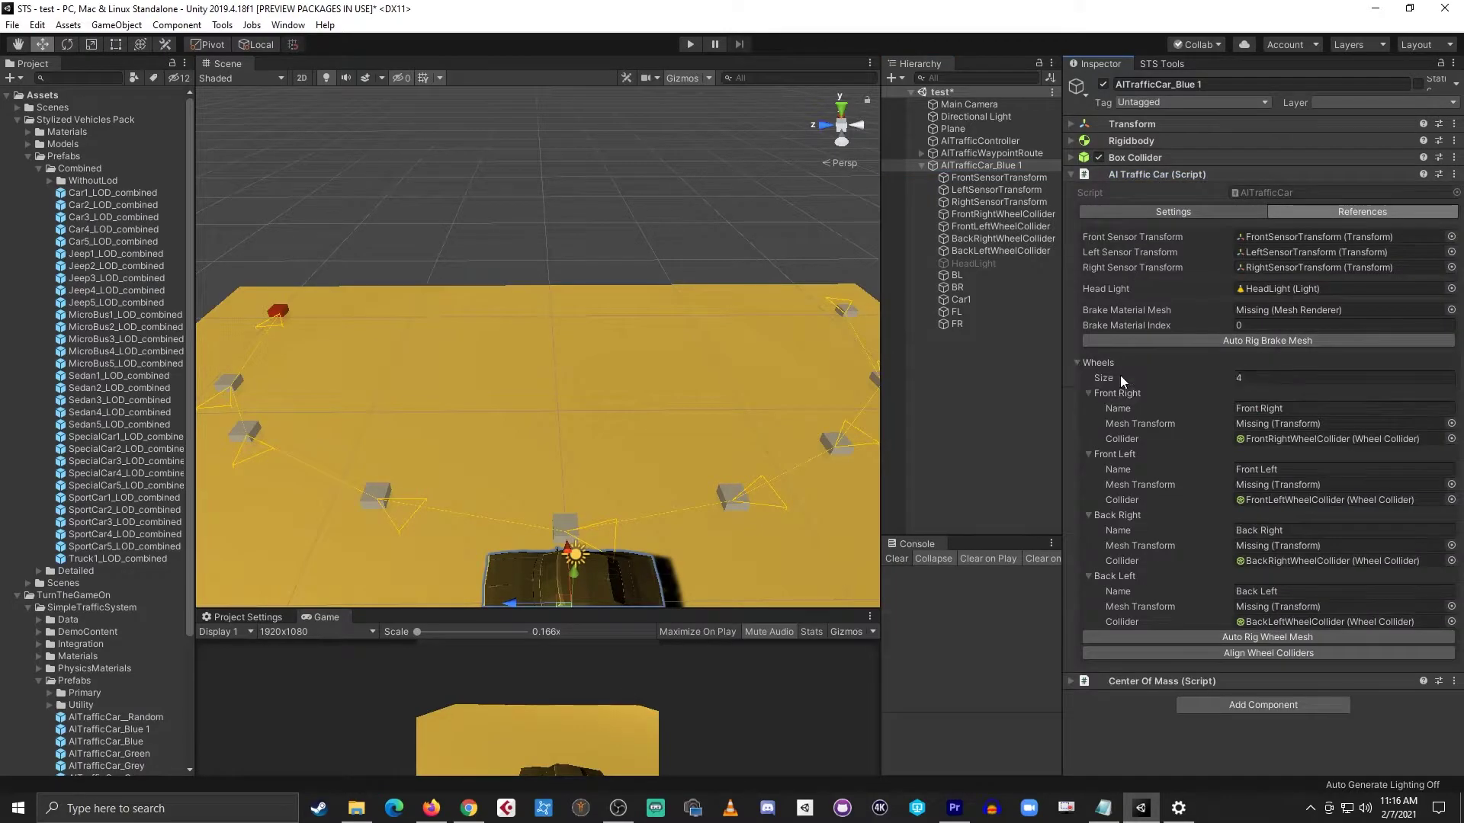
click(1264, 406)
click(1257, 468)
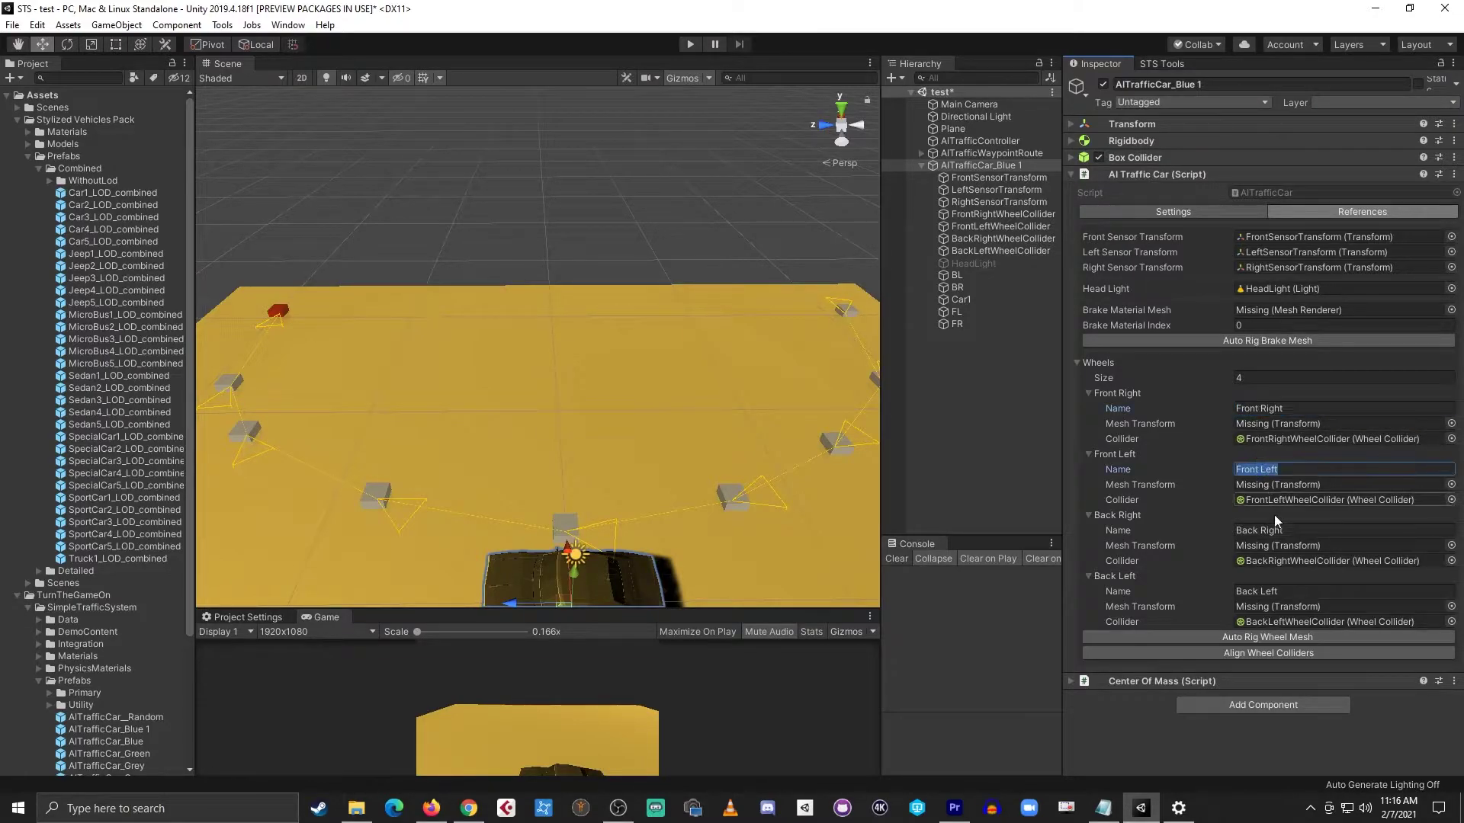
click(1268, 532)
click(1262, 589)
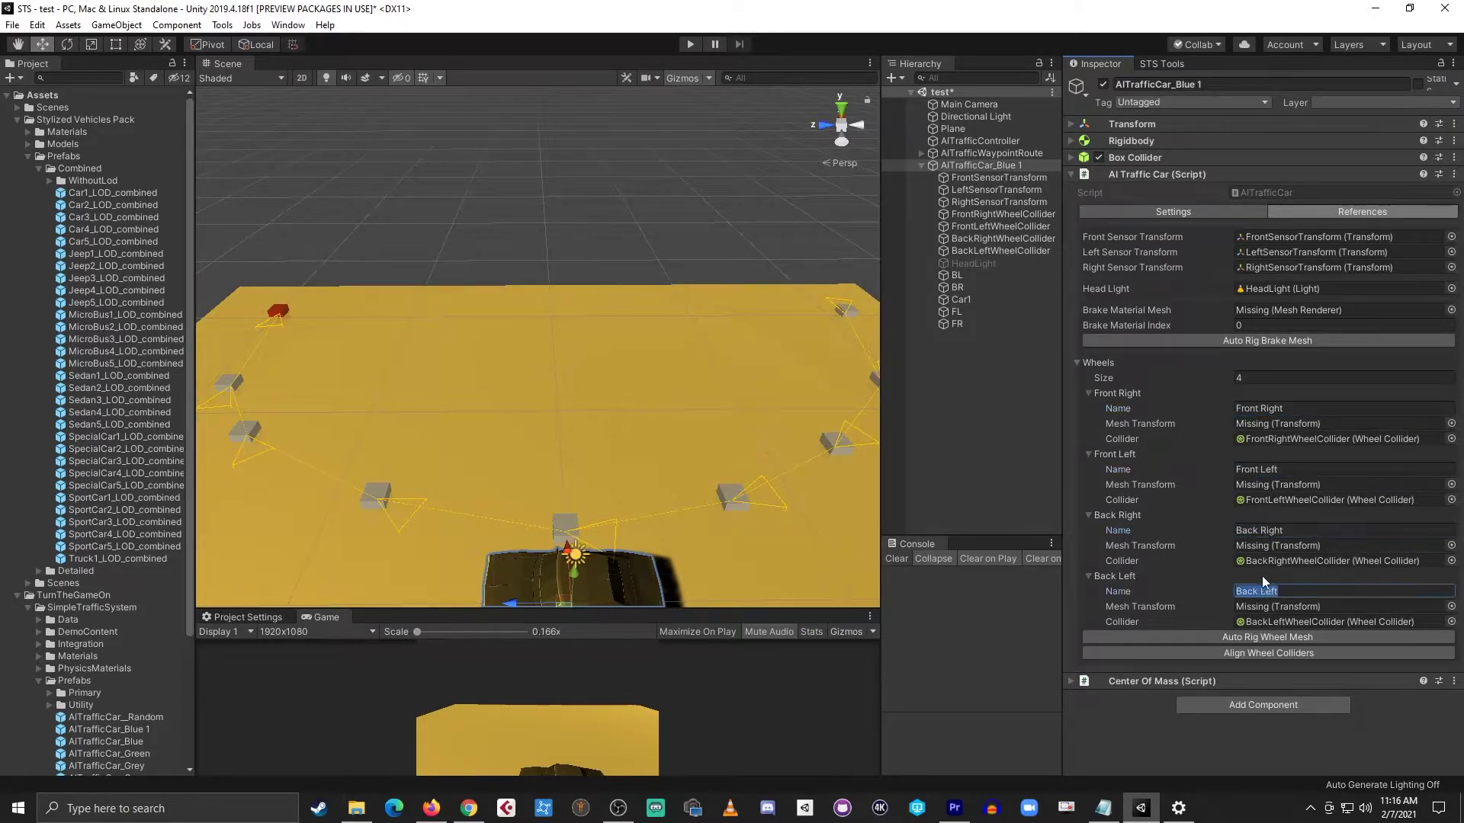
- Enter FR, FL, BR and BL into the four wheel Name fields
click(1281, 408)
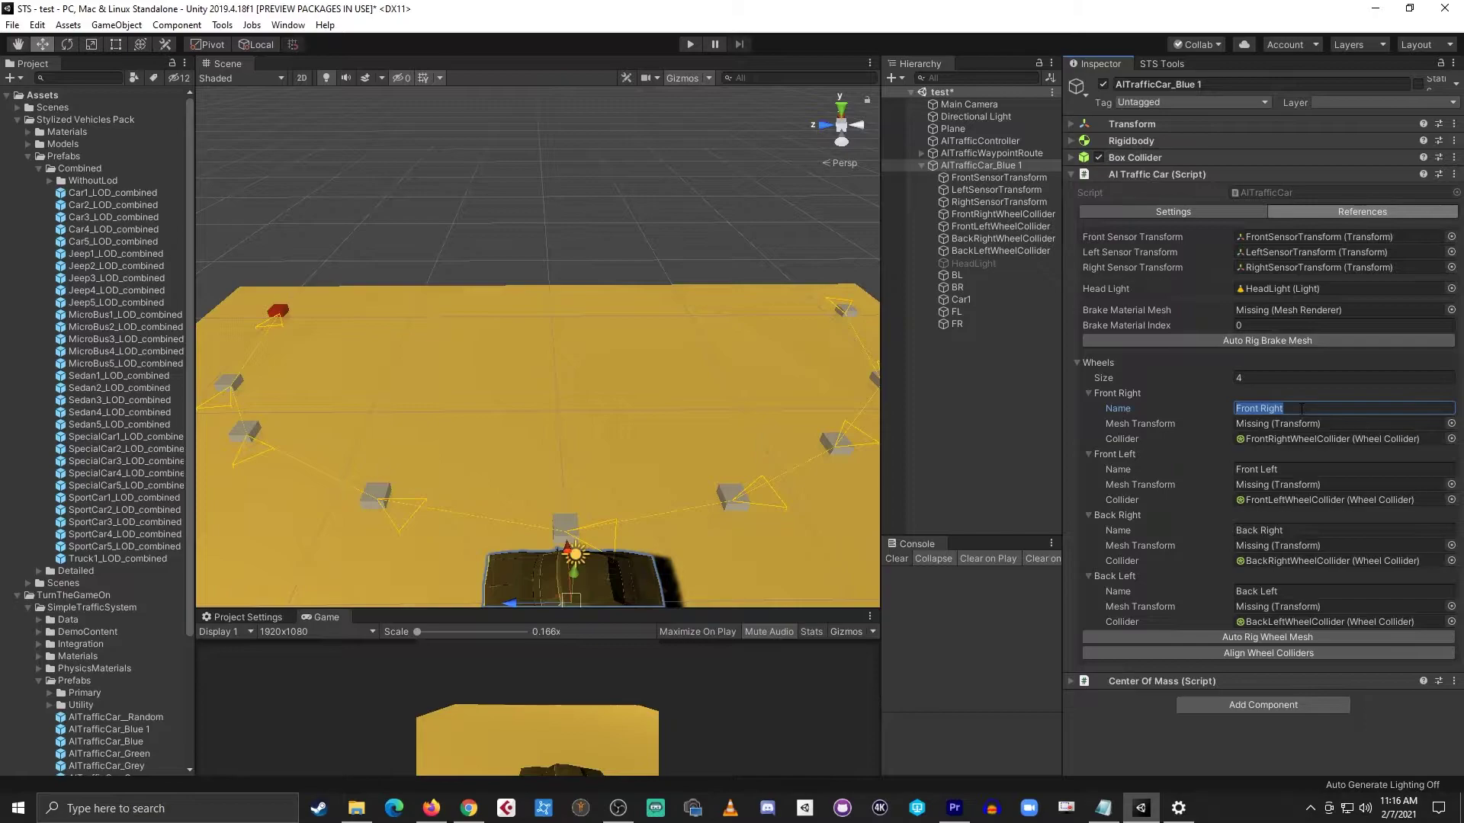
text(FR)
click(1289, 469)
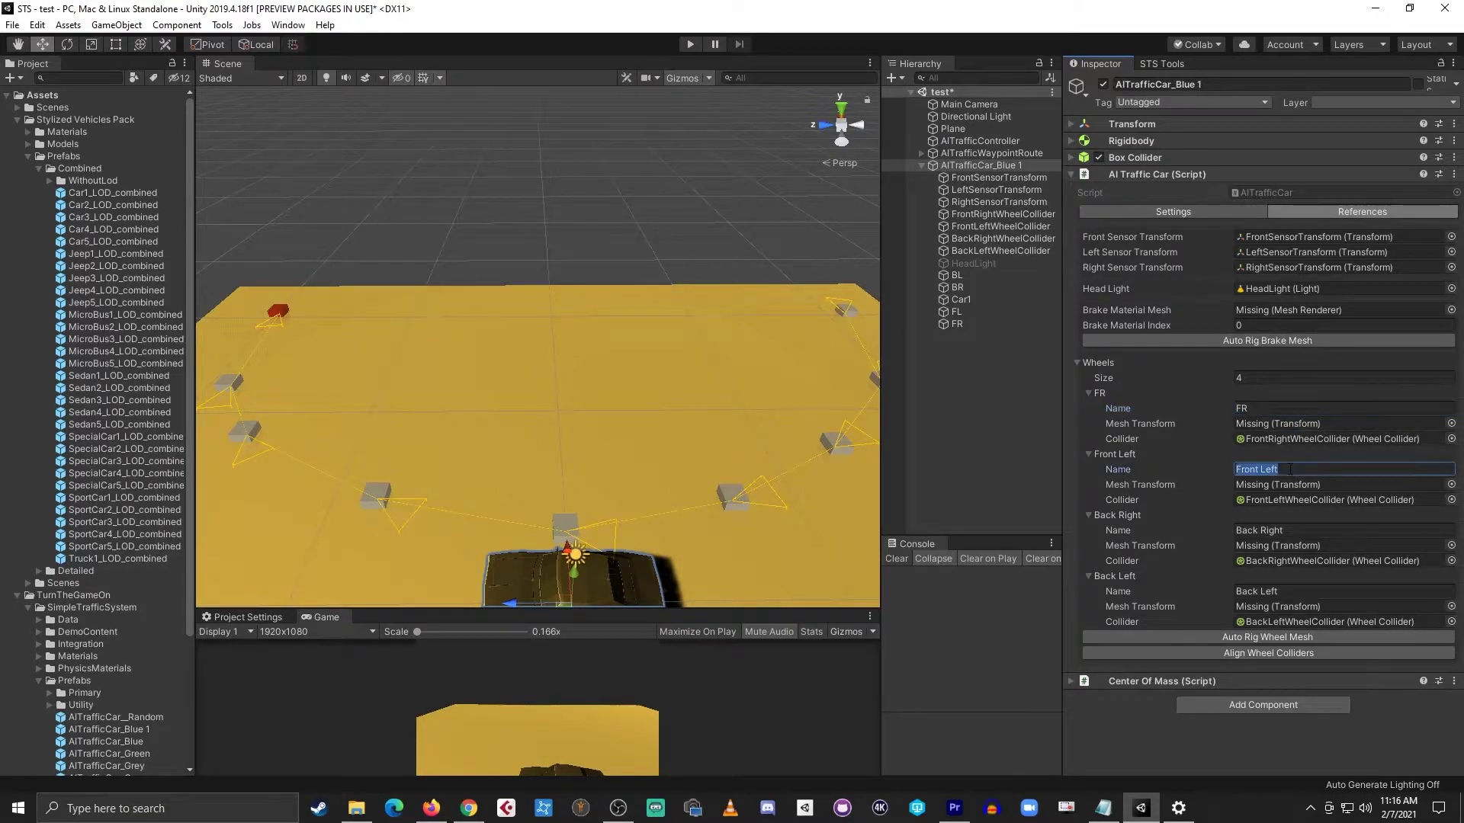
text(FL)
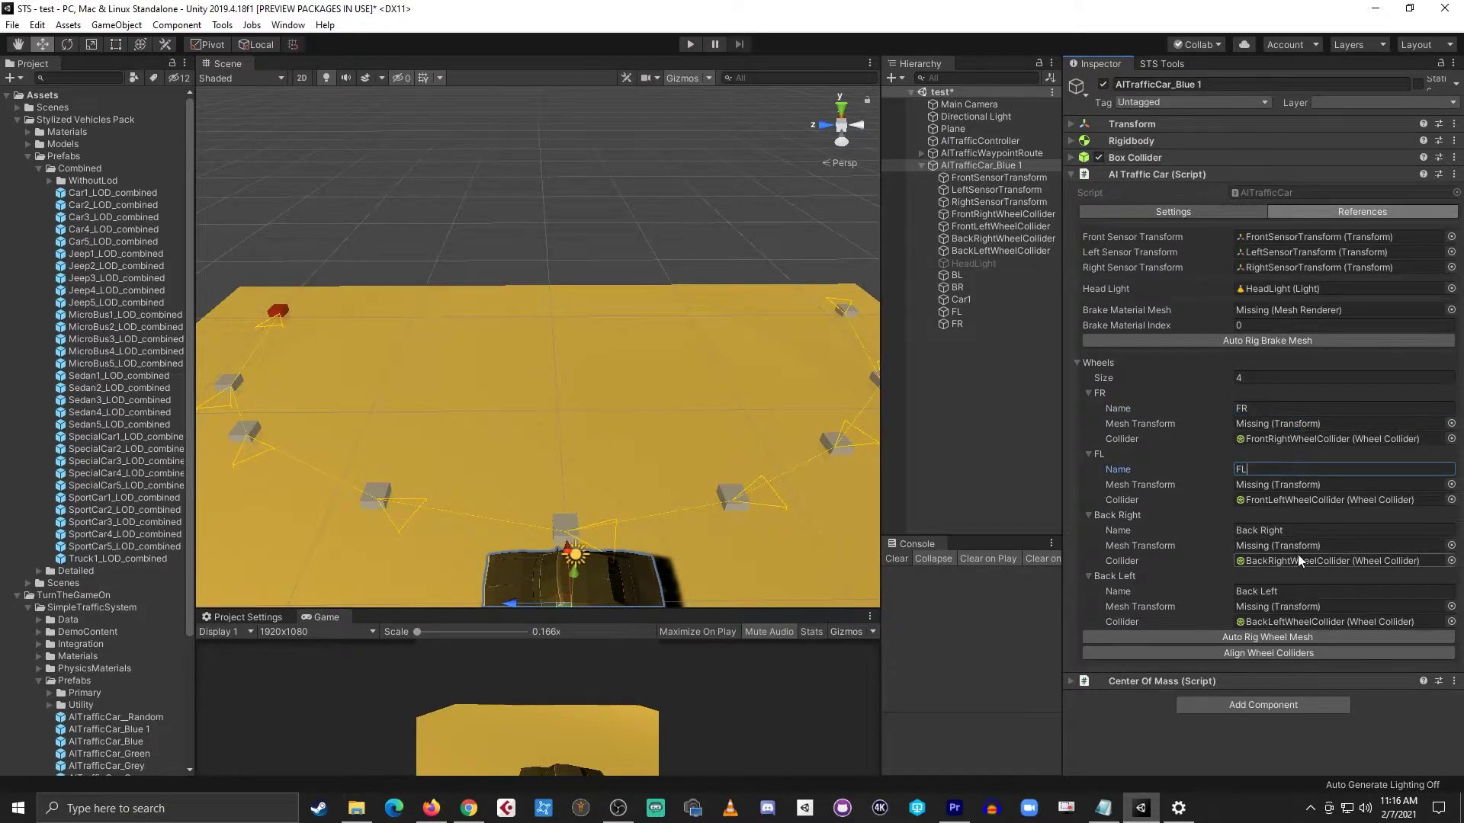
click(1322, 527)
text(BR)
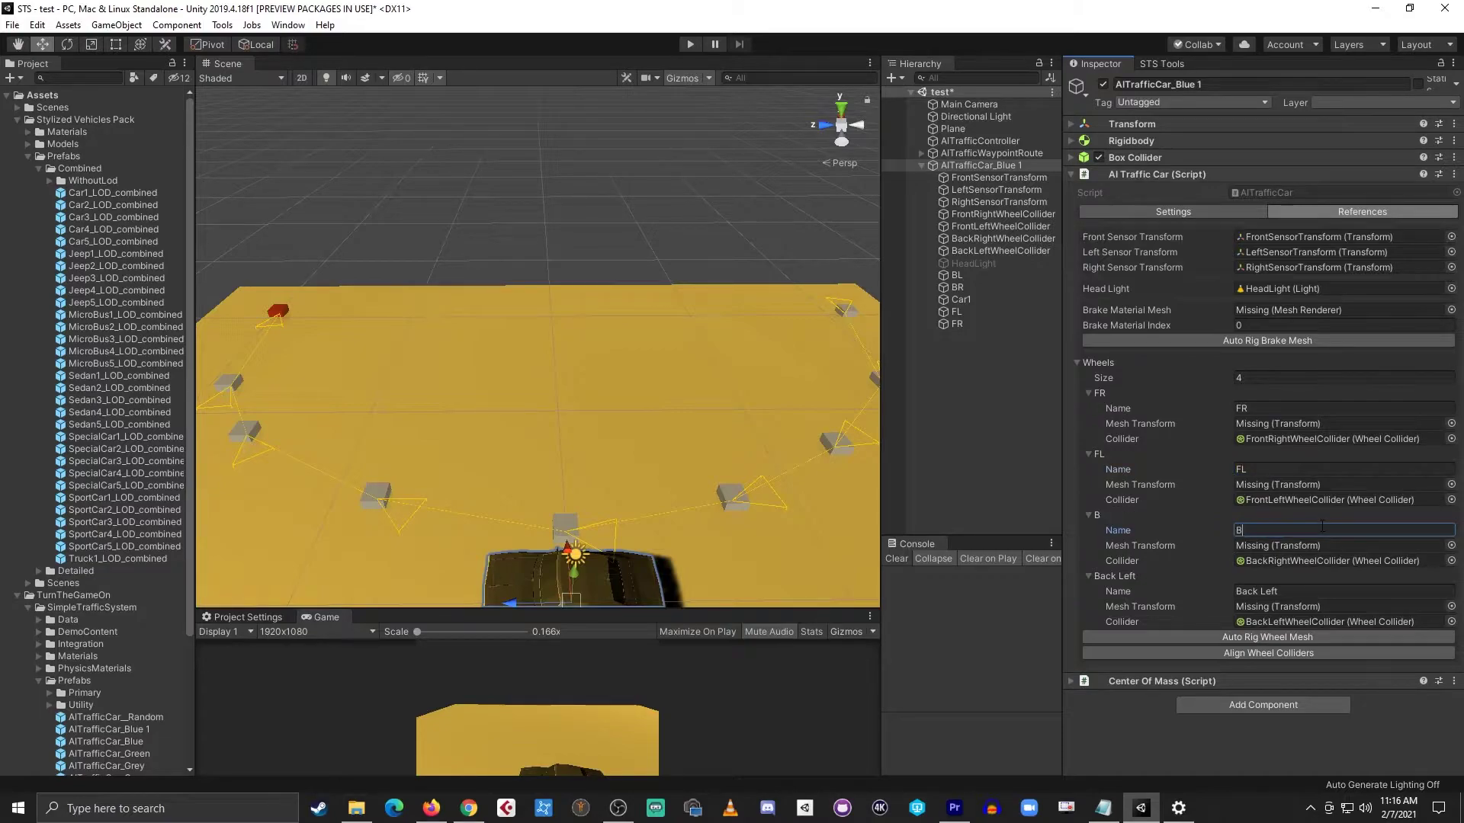
click(1293, 592)
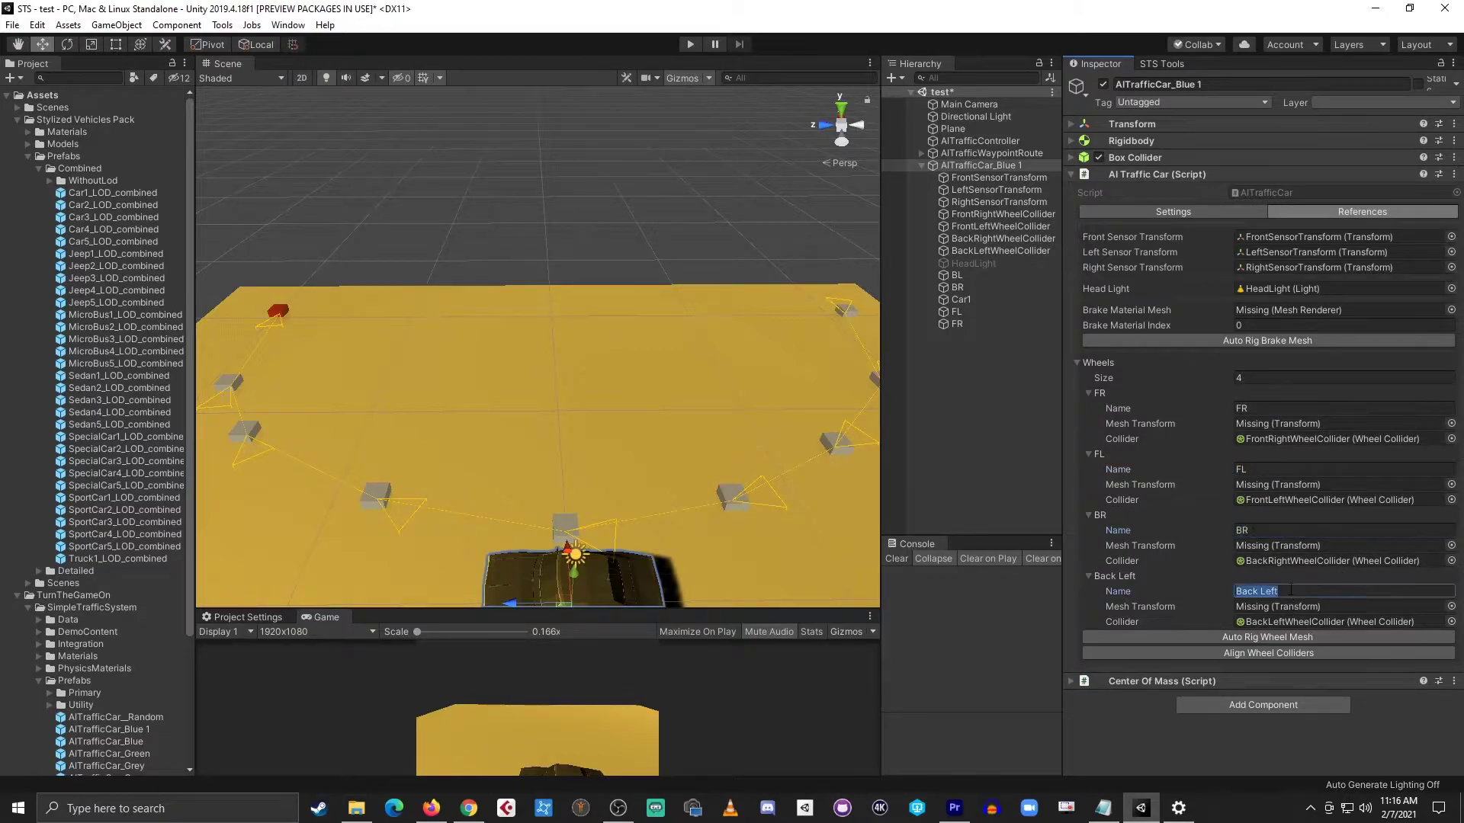
text(BL)
- Auto-rig the wheel meshes, confirming the BL and FR Mesh Transform slots, then collapse Wheels
click(1266, 636)
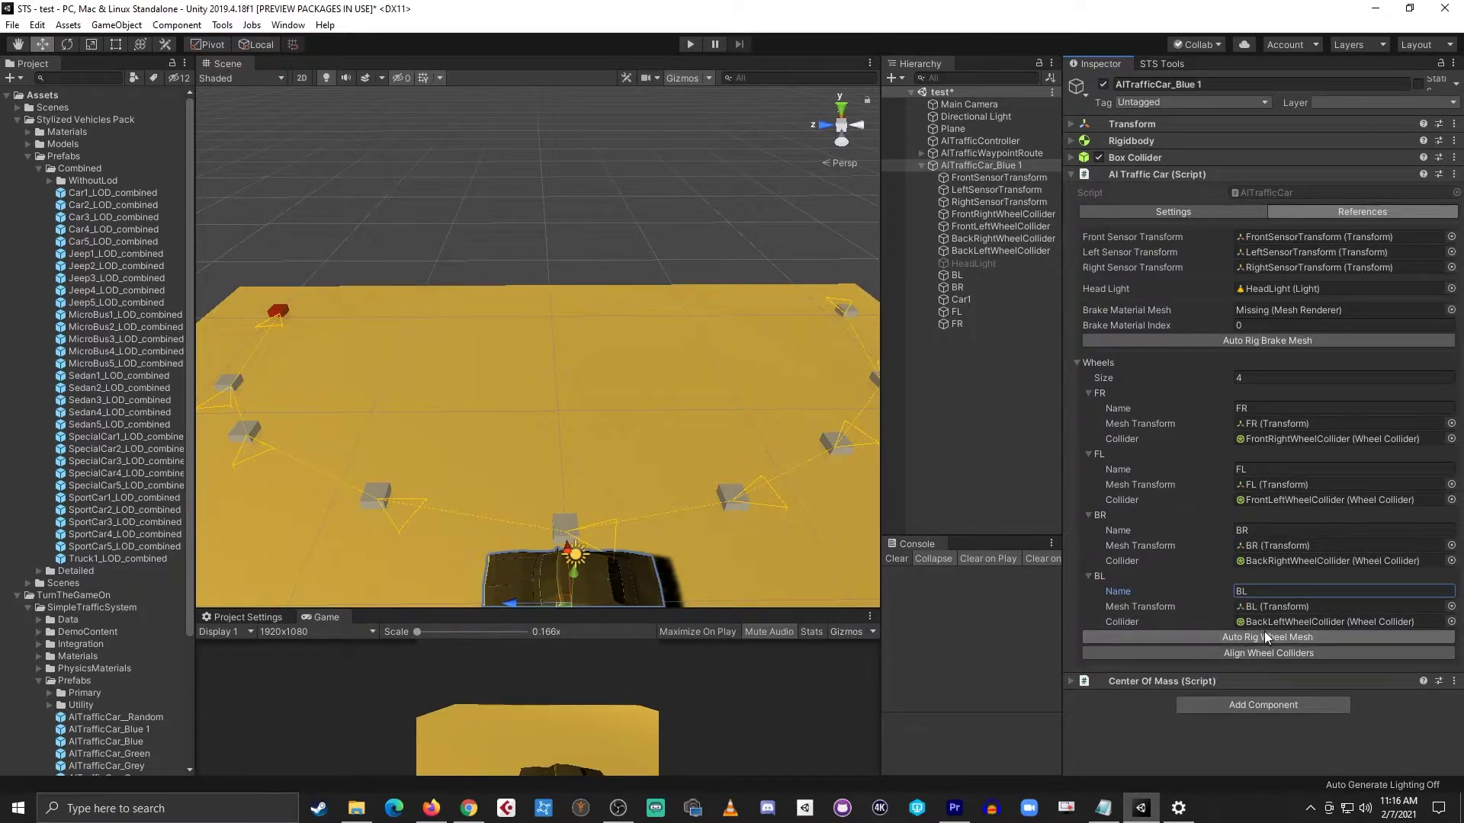
click(1273, 607)
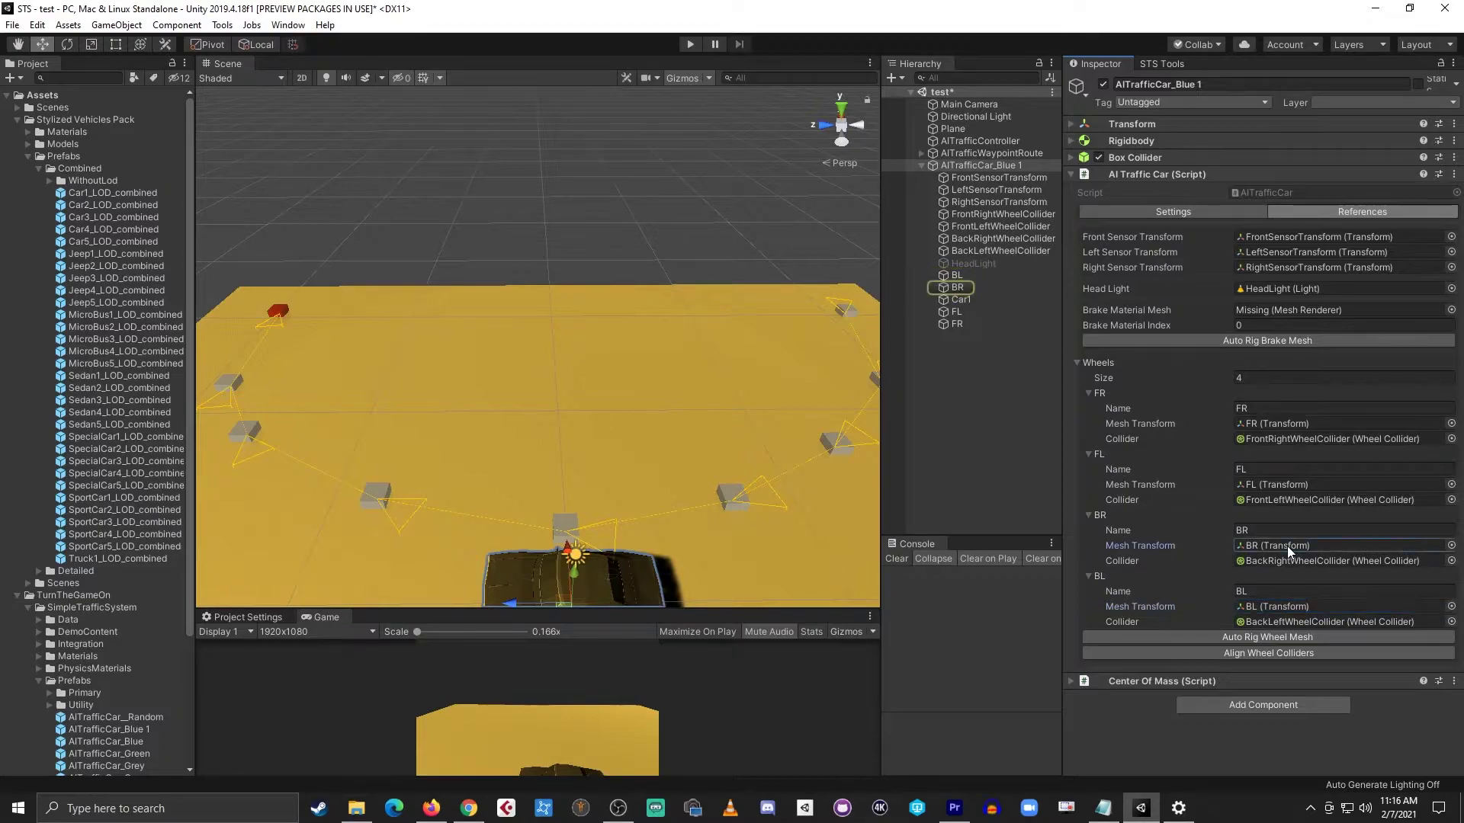
click(1290, 423)
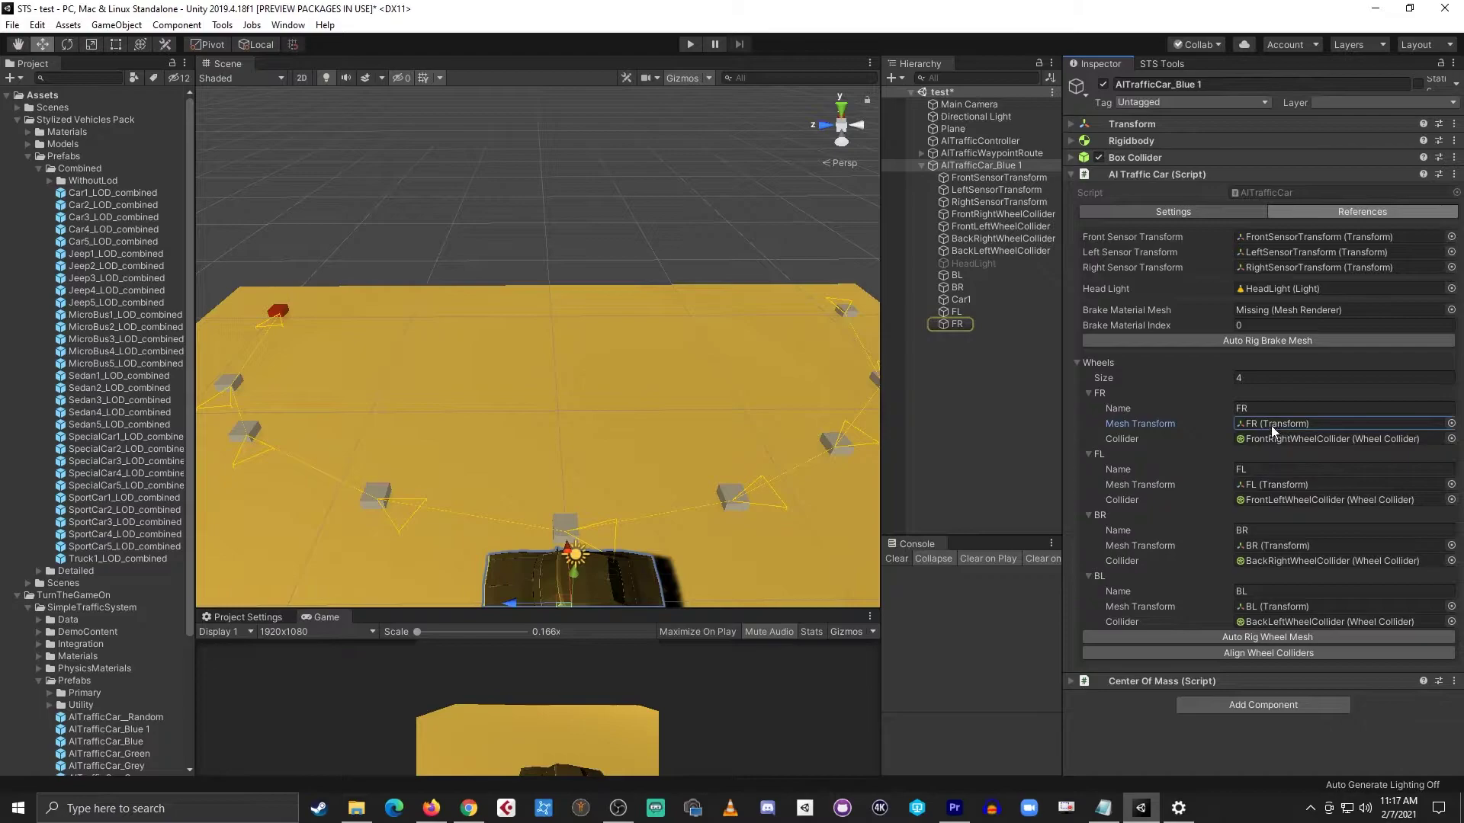
click(1086, 361)
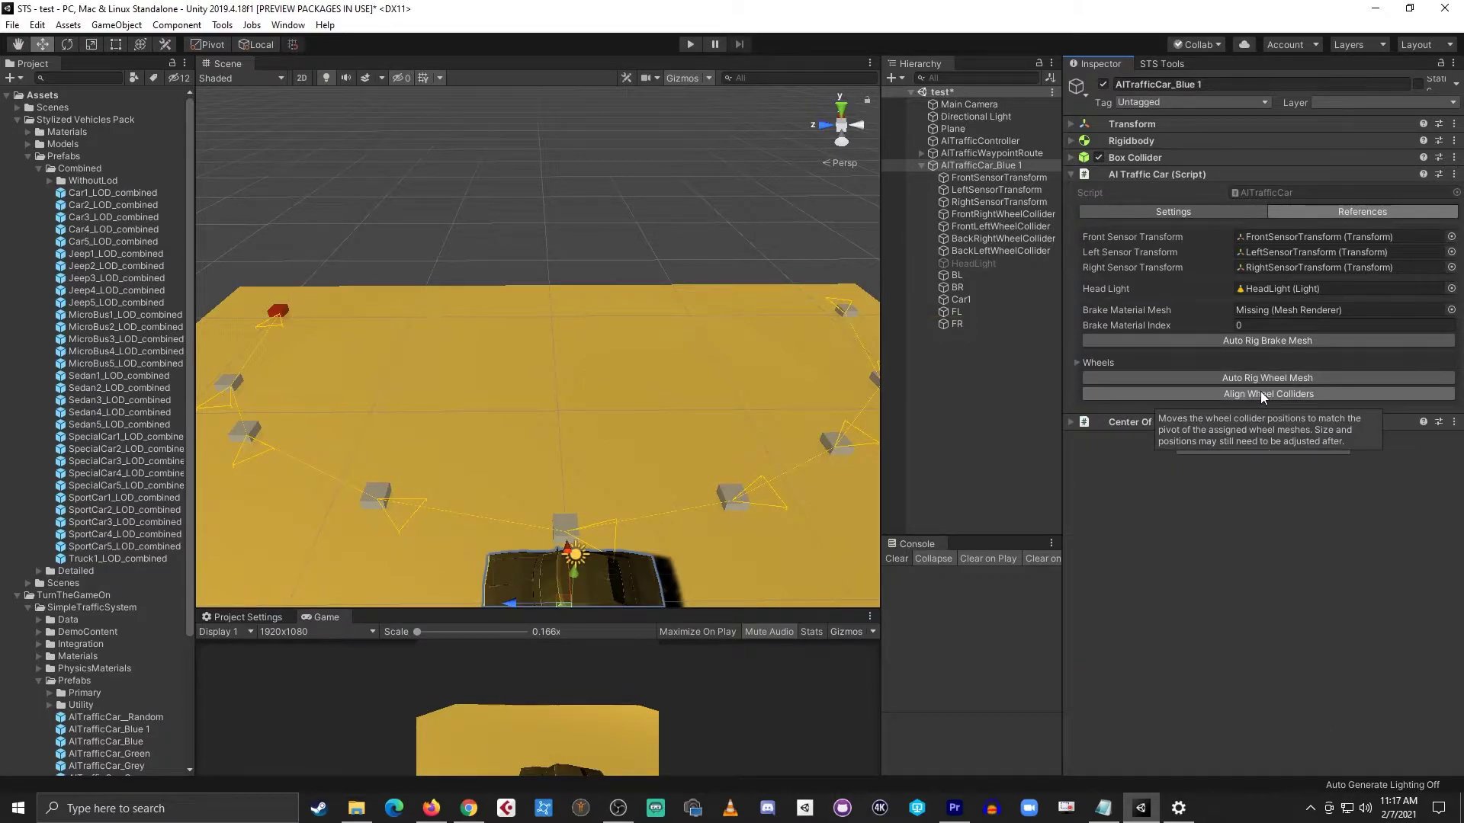
- Auto-rig the brake mesh and inspect Car1's materials, including BrakeLights
click(1250, 344)
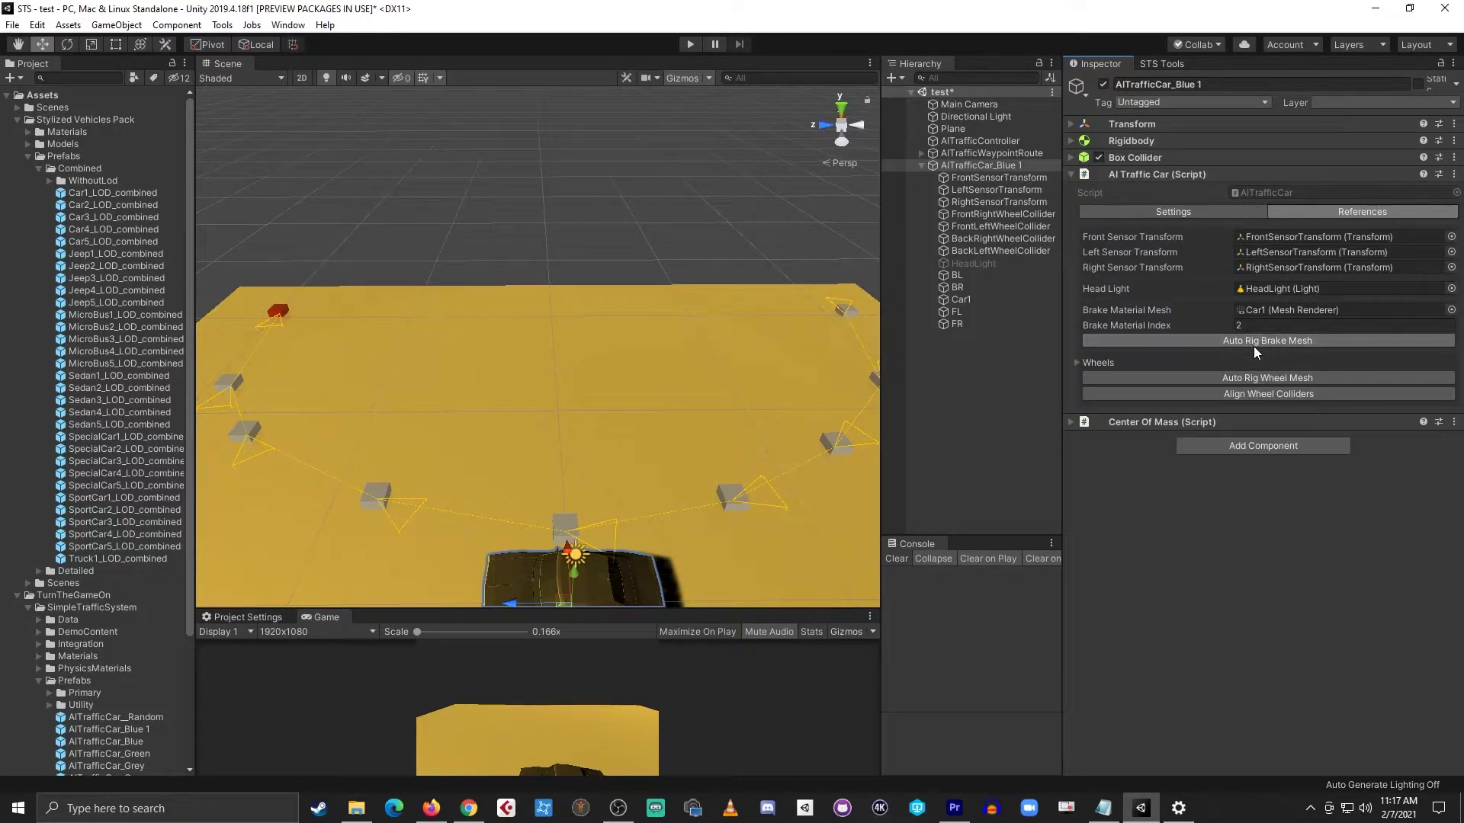
click(1282, 312)
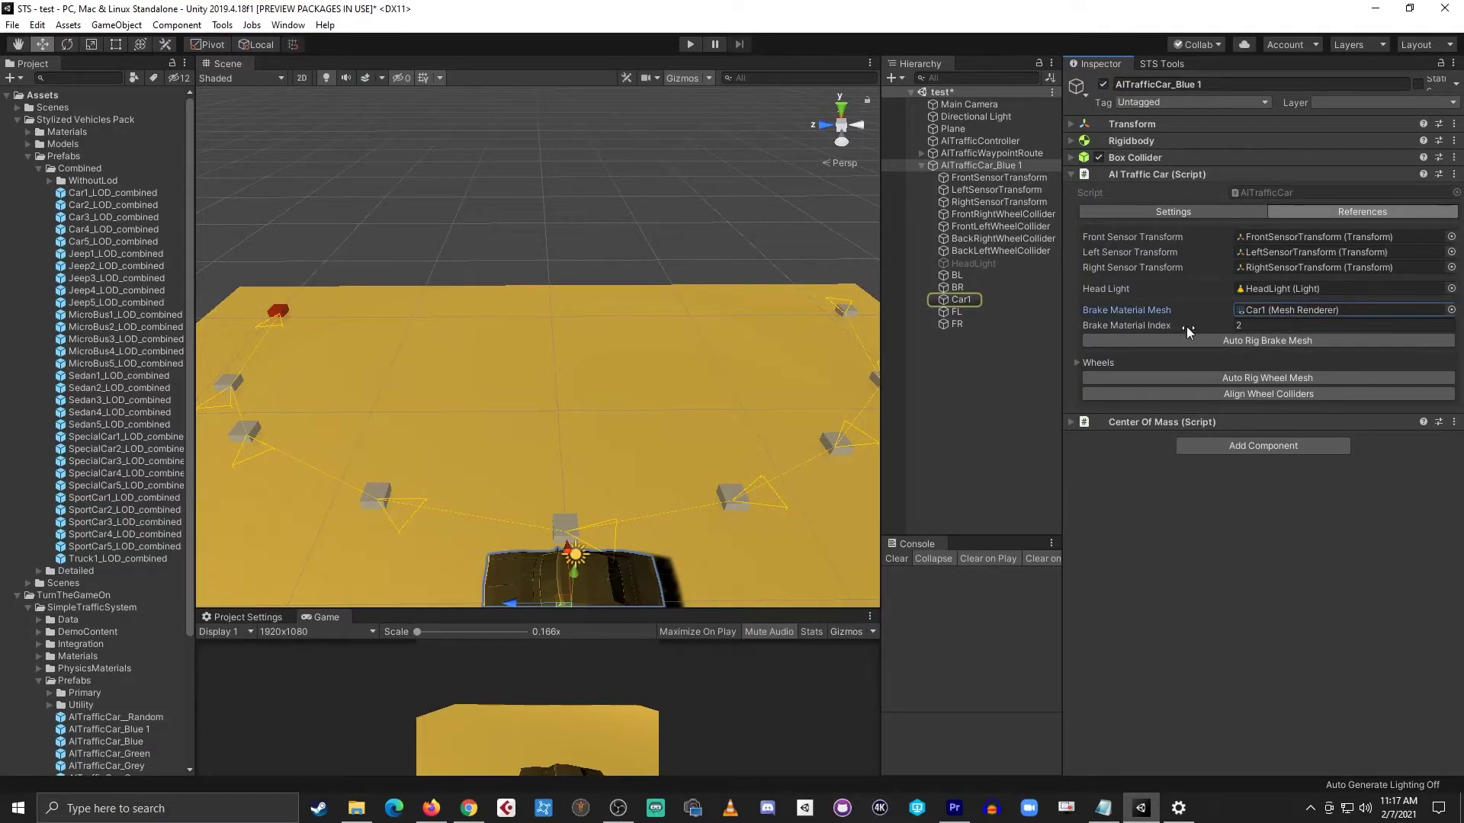
click(981, 299)
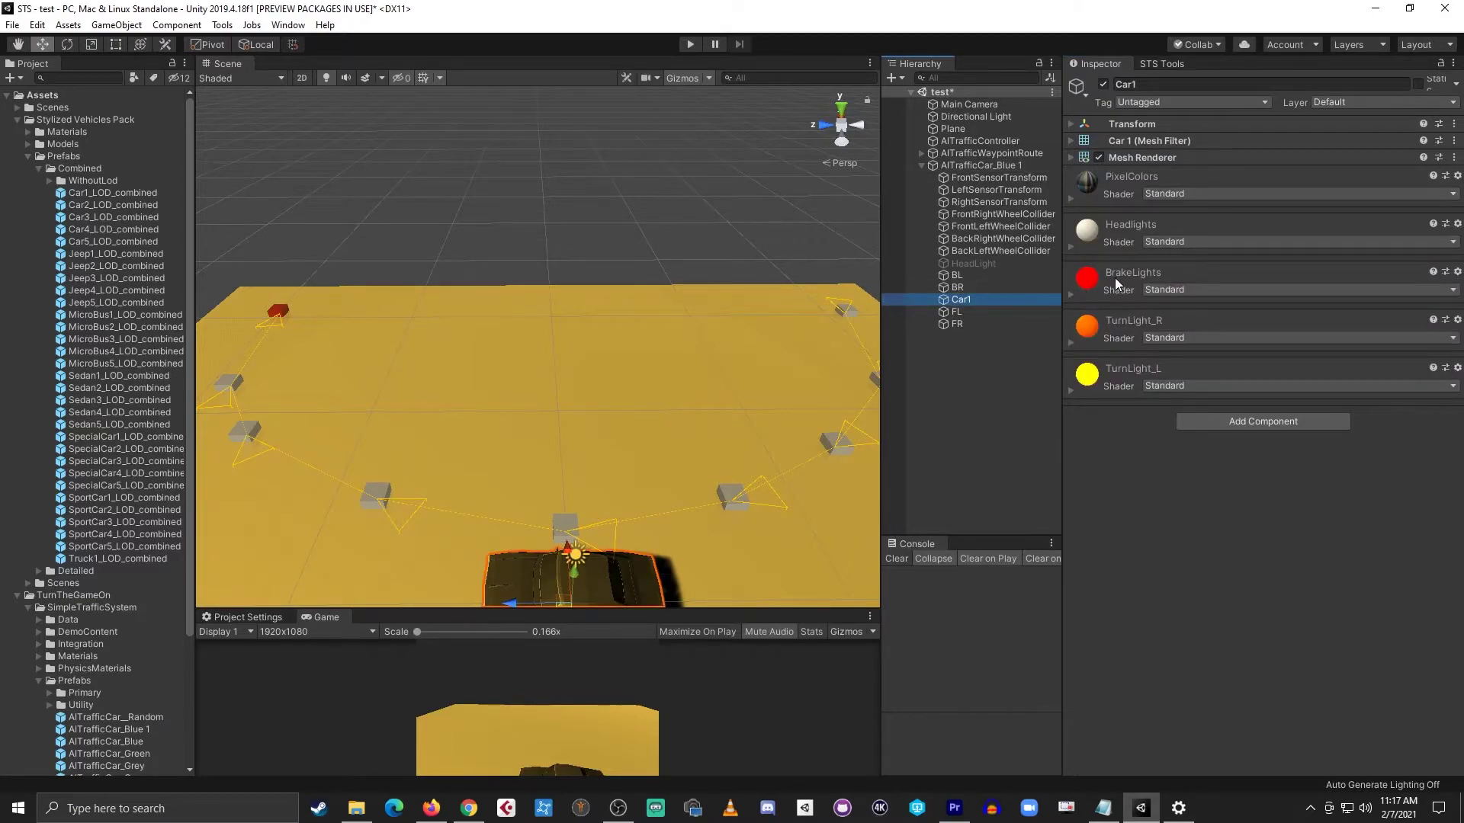
click(1067, 291)
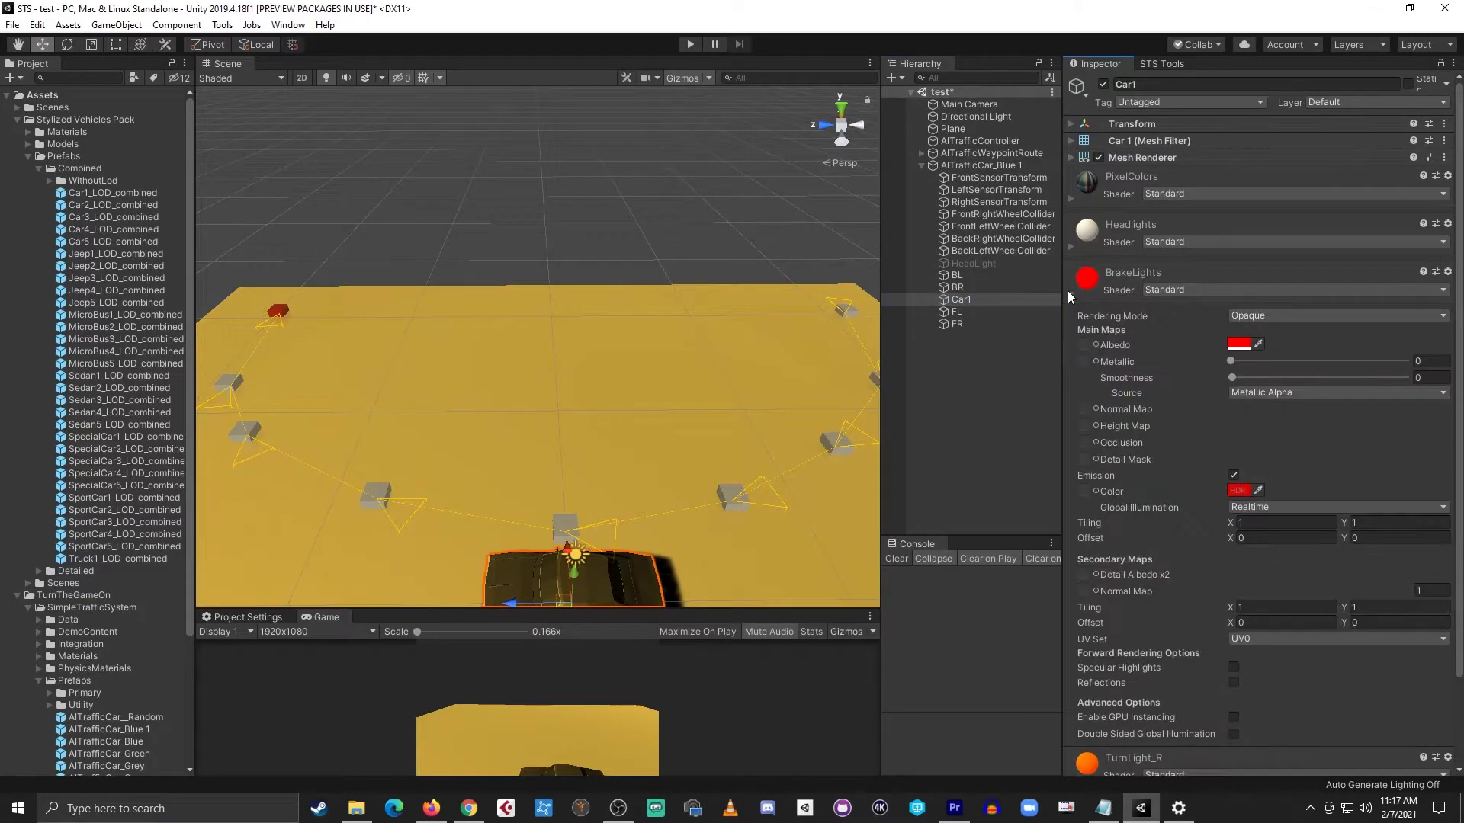
click(1067, 290)
click(1140, 157)
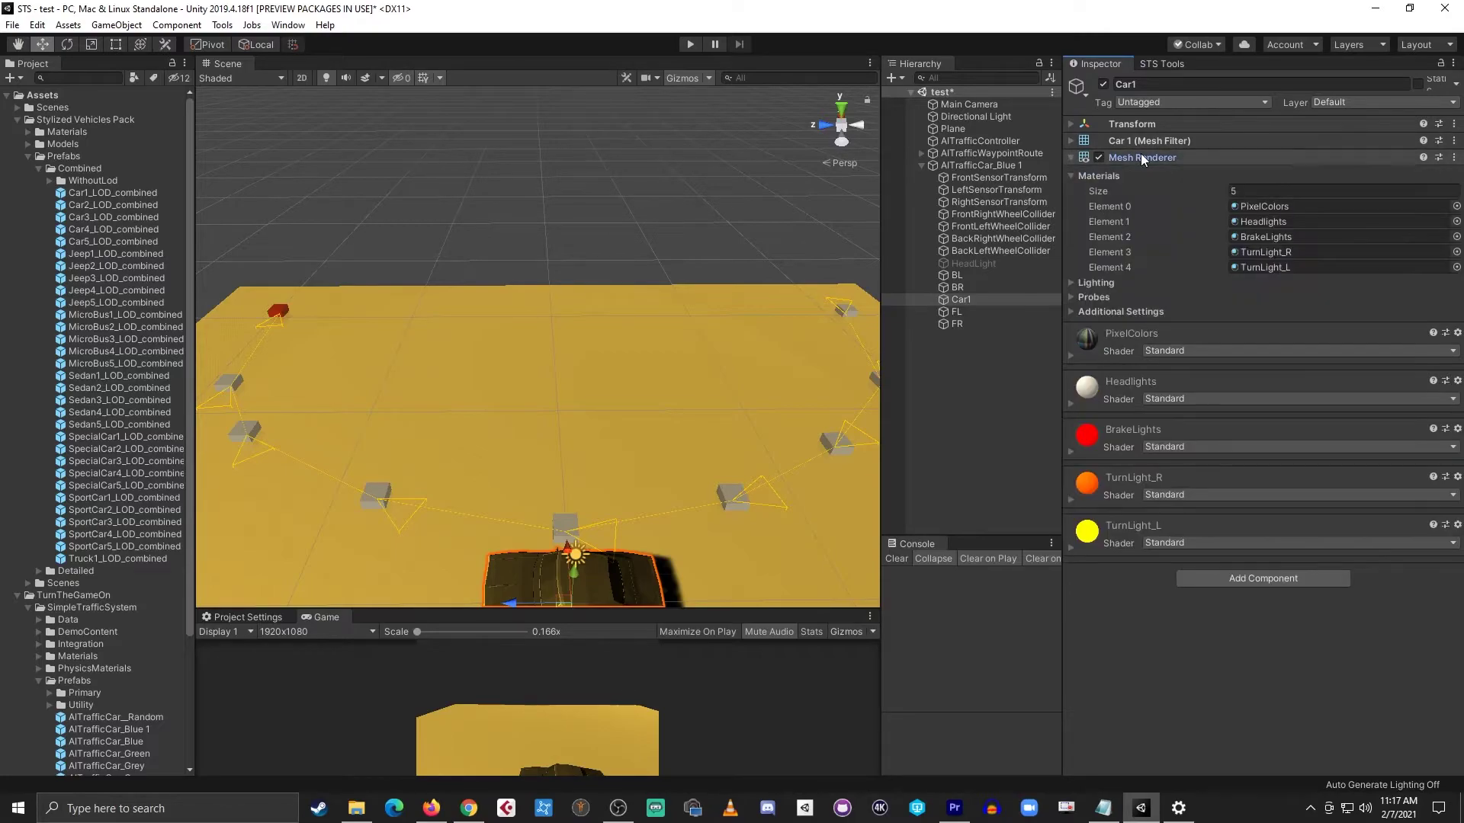
click(1265, 236)
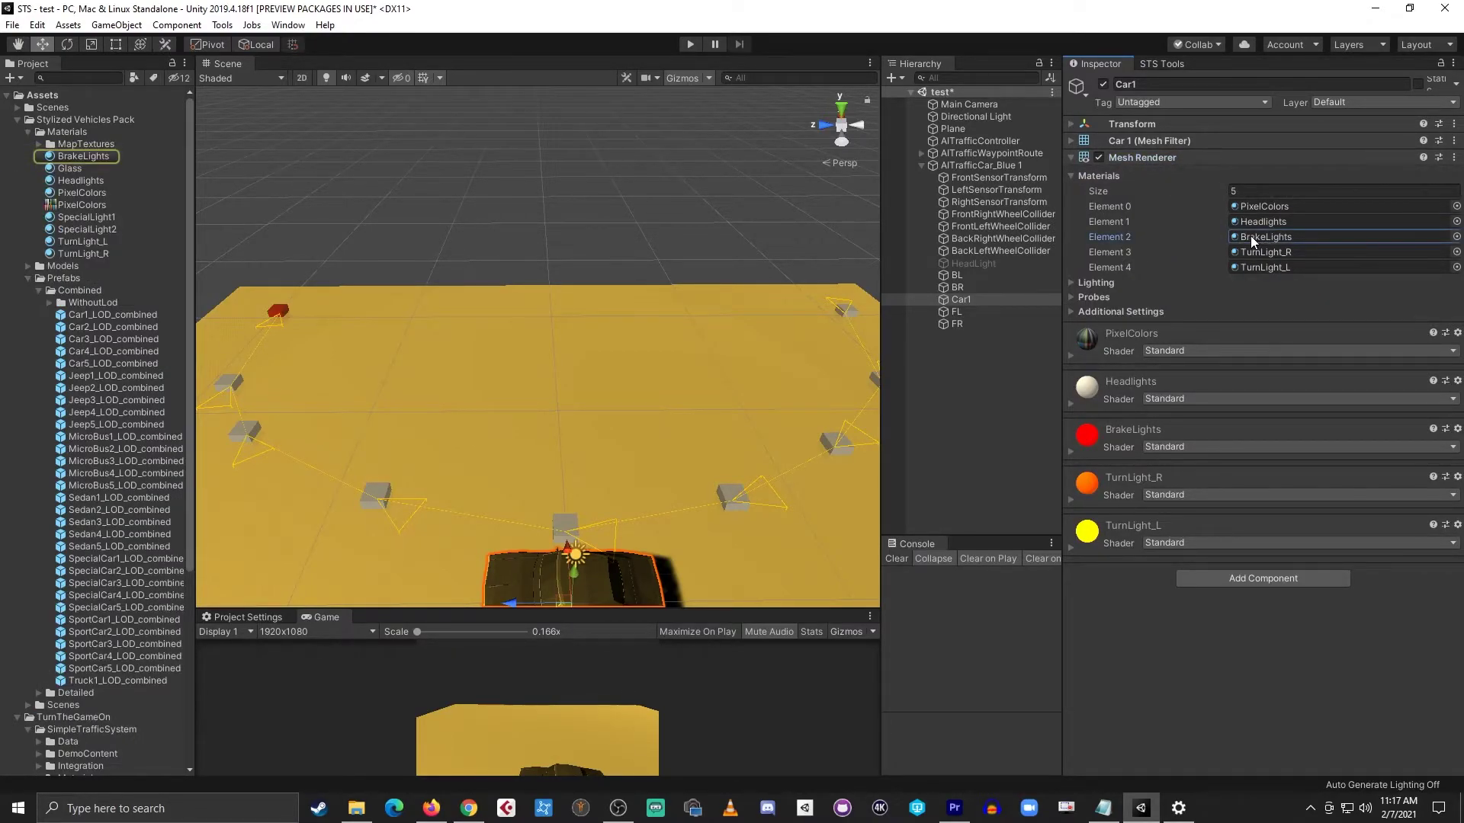
- Verify AITrafficCar_Blue 1 uses Car1 as Brake Material Mesh with Brake Material Index 2
click(1009, 166)
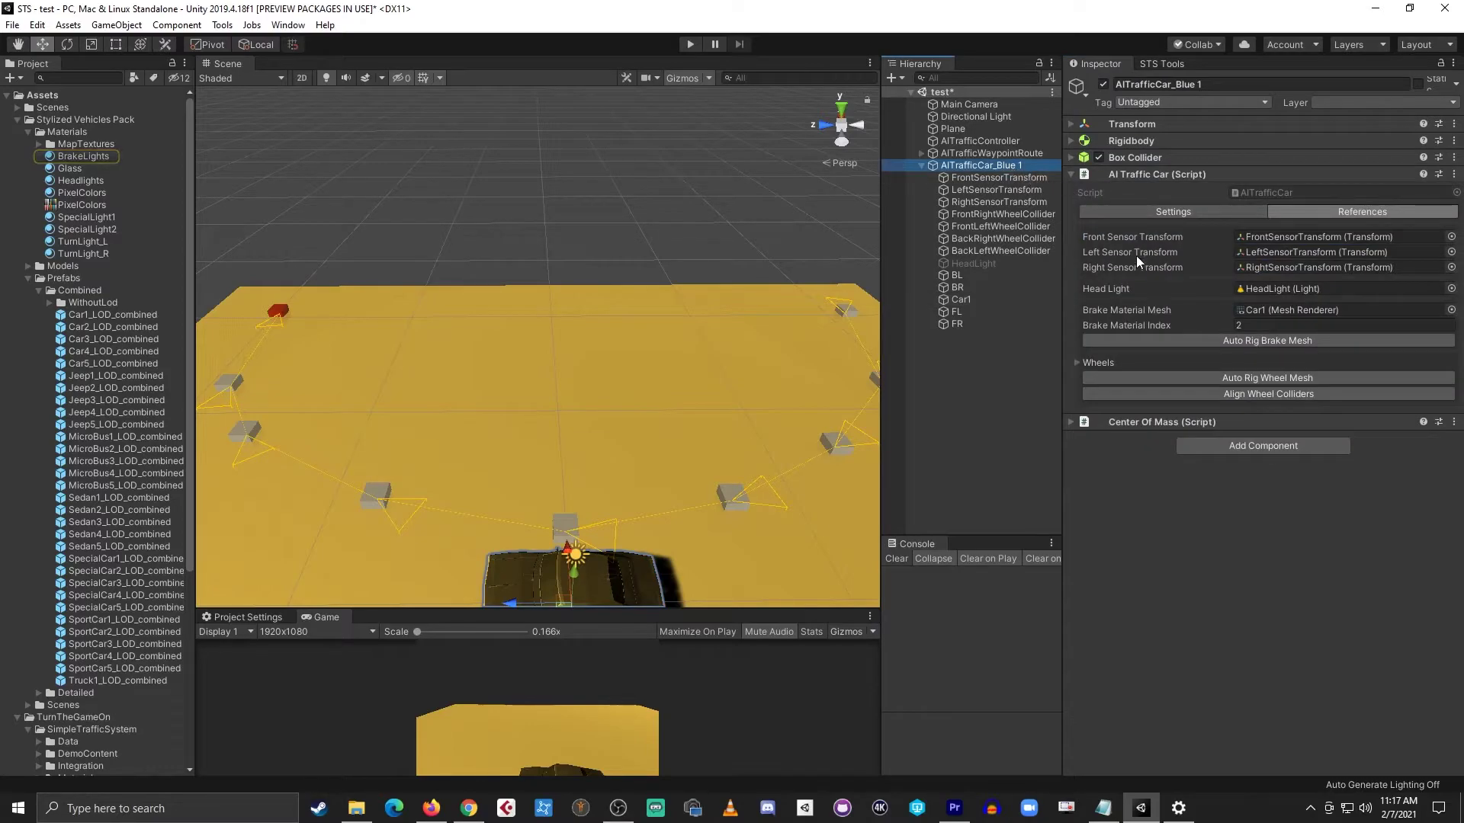
click(1268, 309)
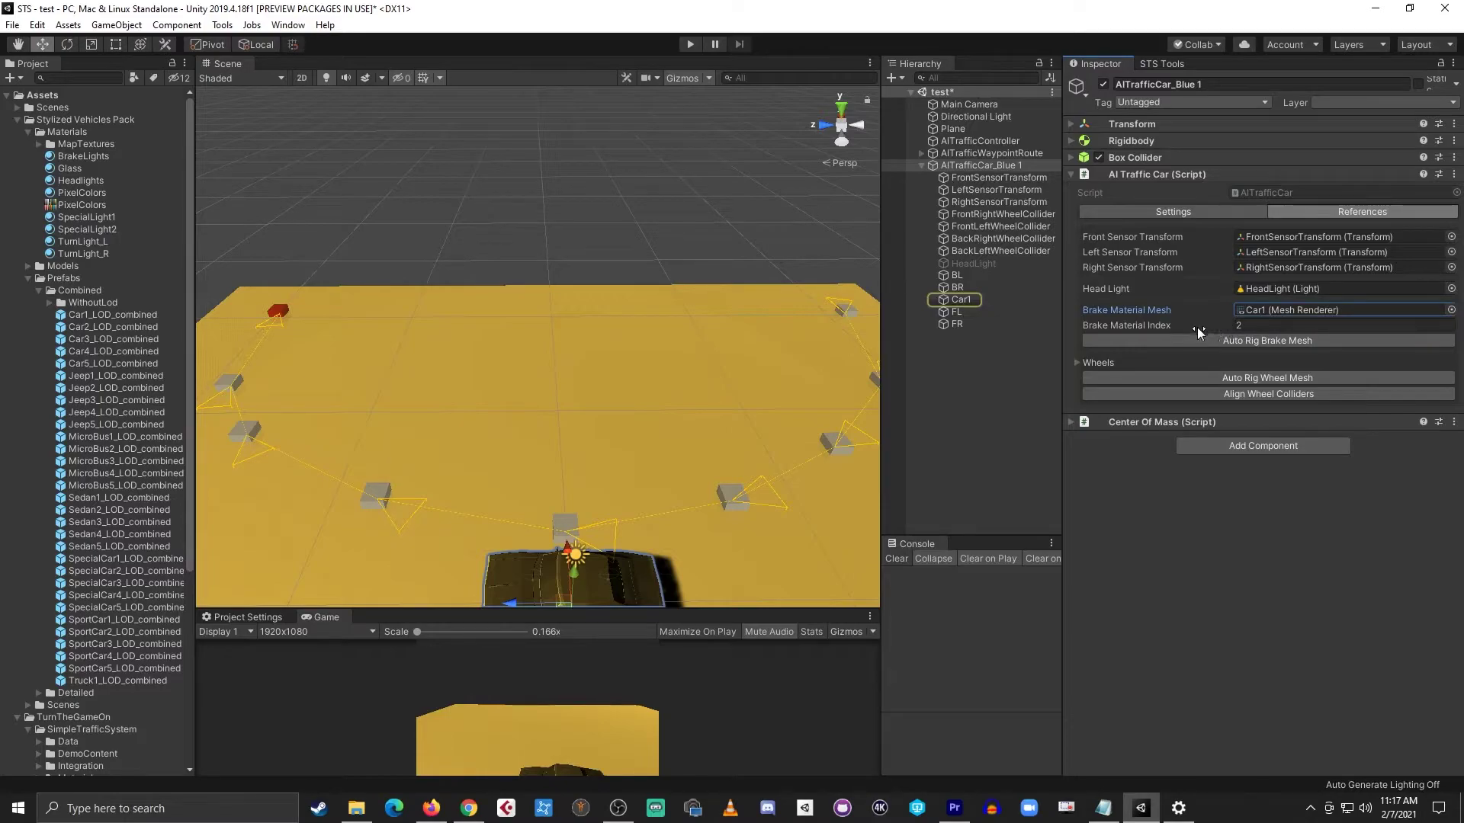
mouse_move(1192, 328)
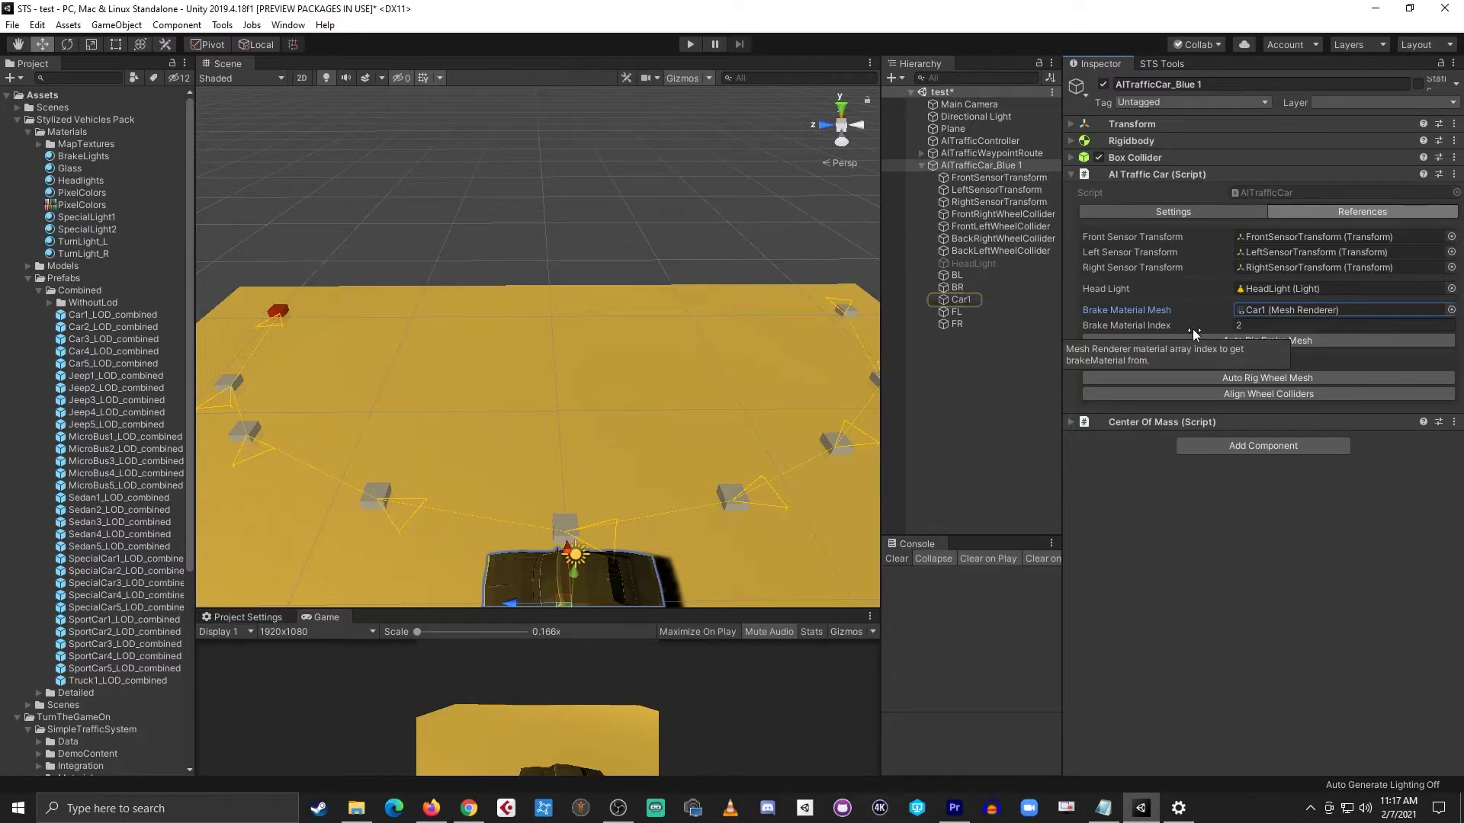
click(1194, 328)
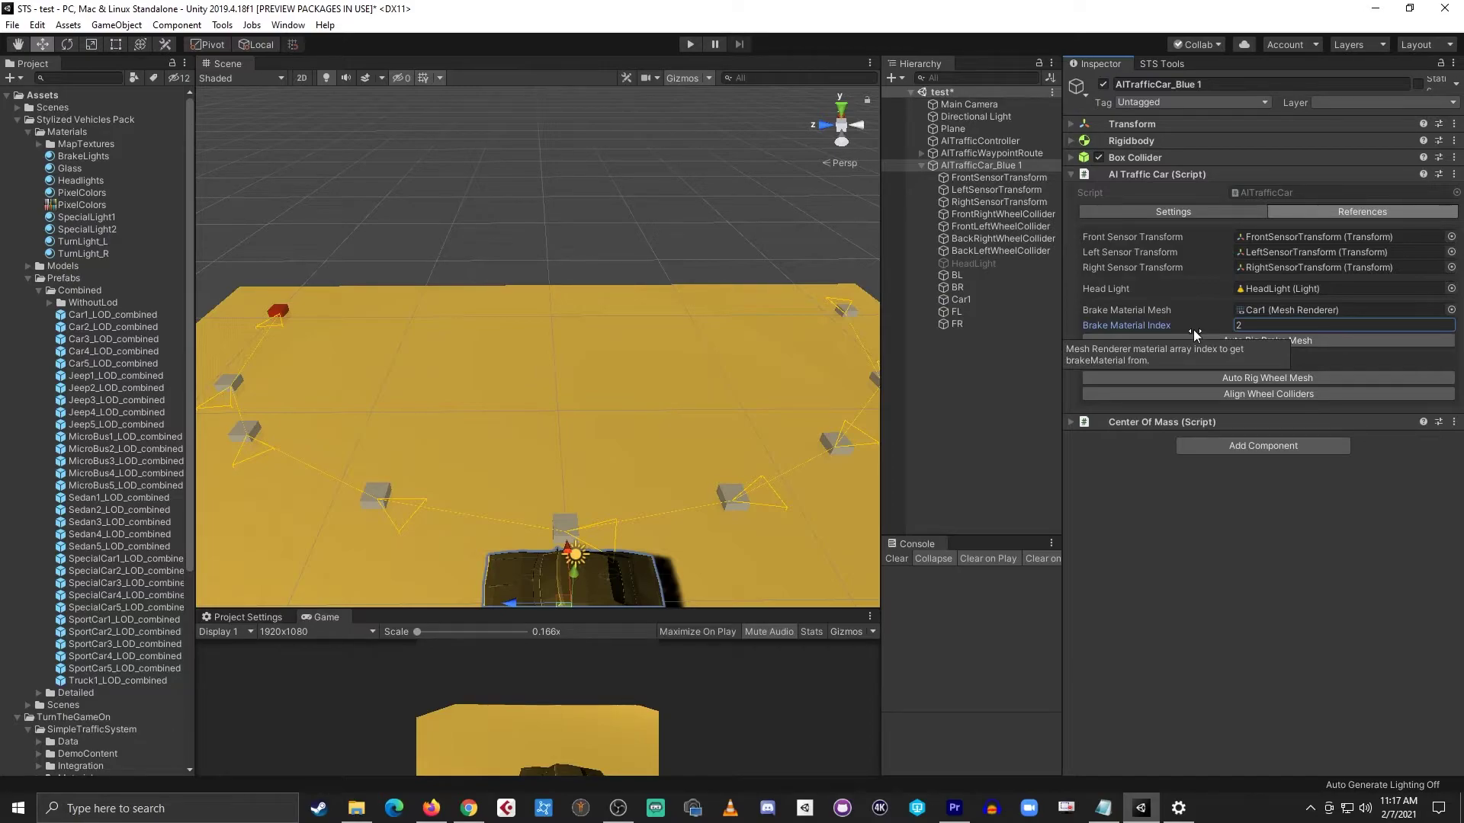
click(994, 165)
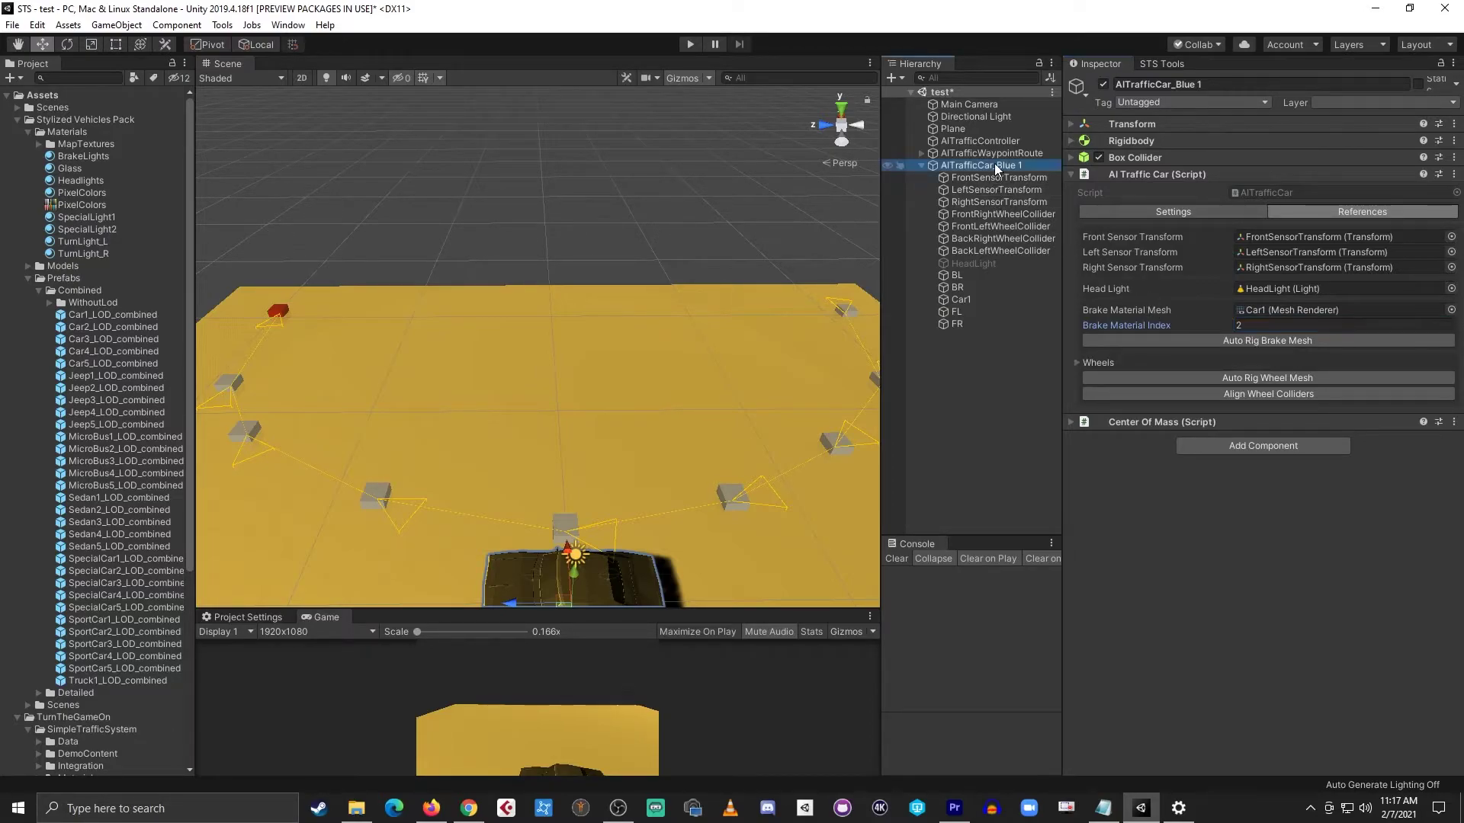
- Overwrite the AITrafficCar_Blue 1 prefab in the Prefabs folder with the configured scene car
click(16, 120)
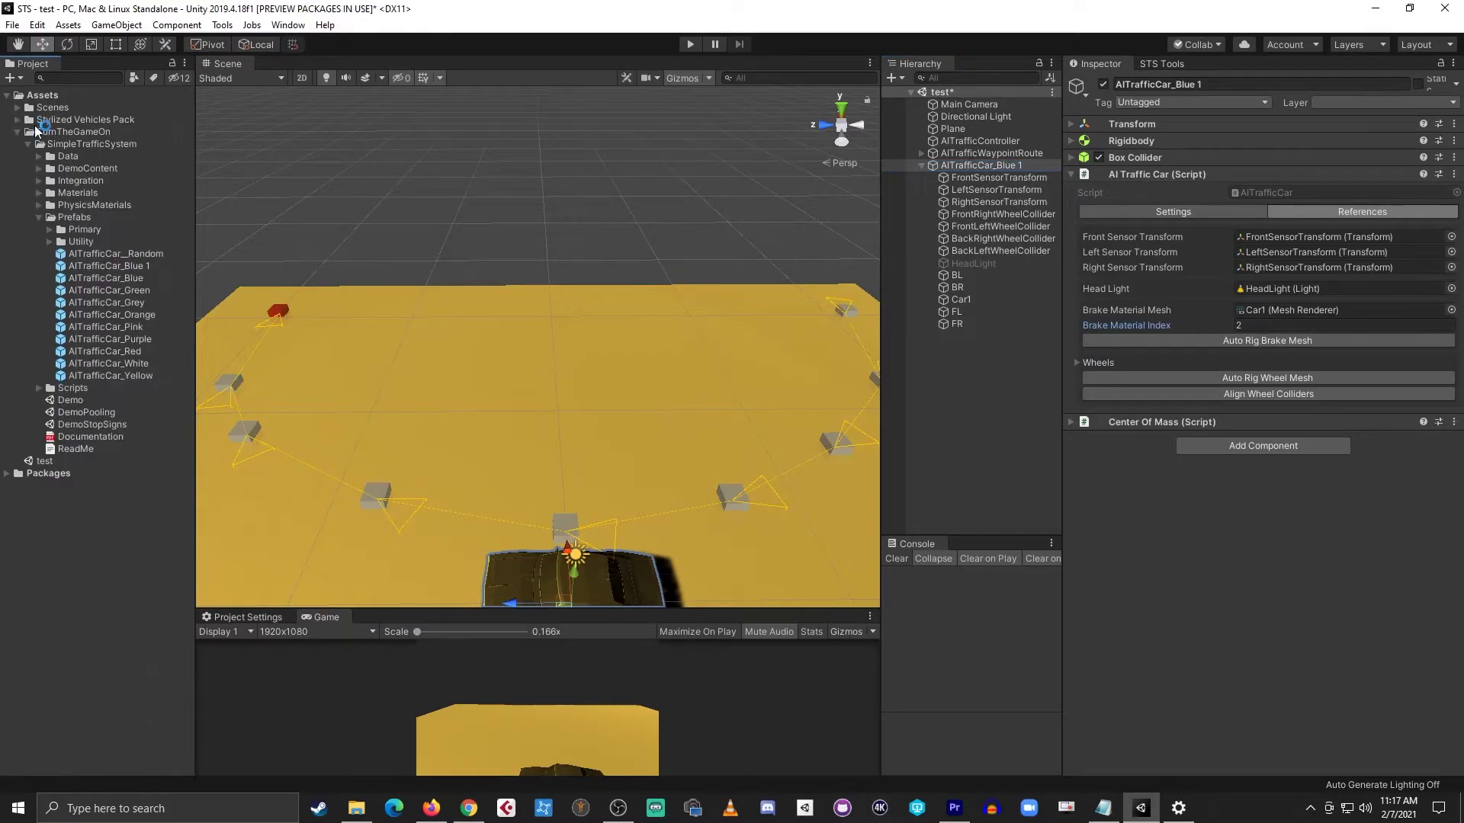
click(979, 165)
drag(975, 168, 142, 267)
click(746, 439)
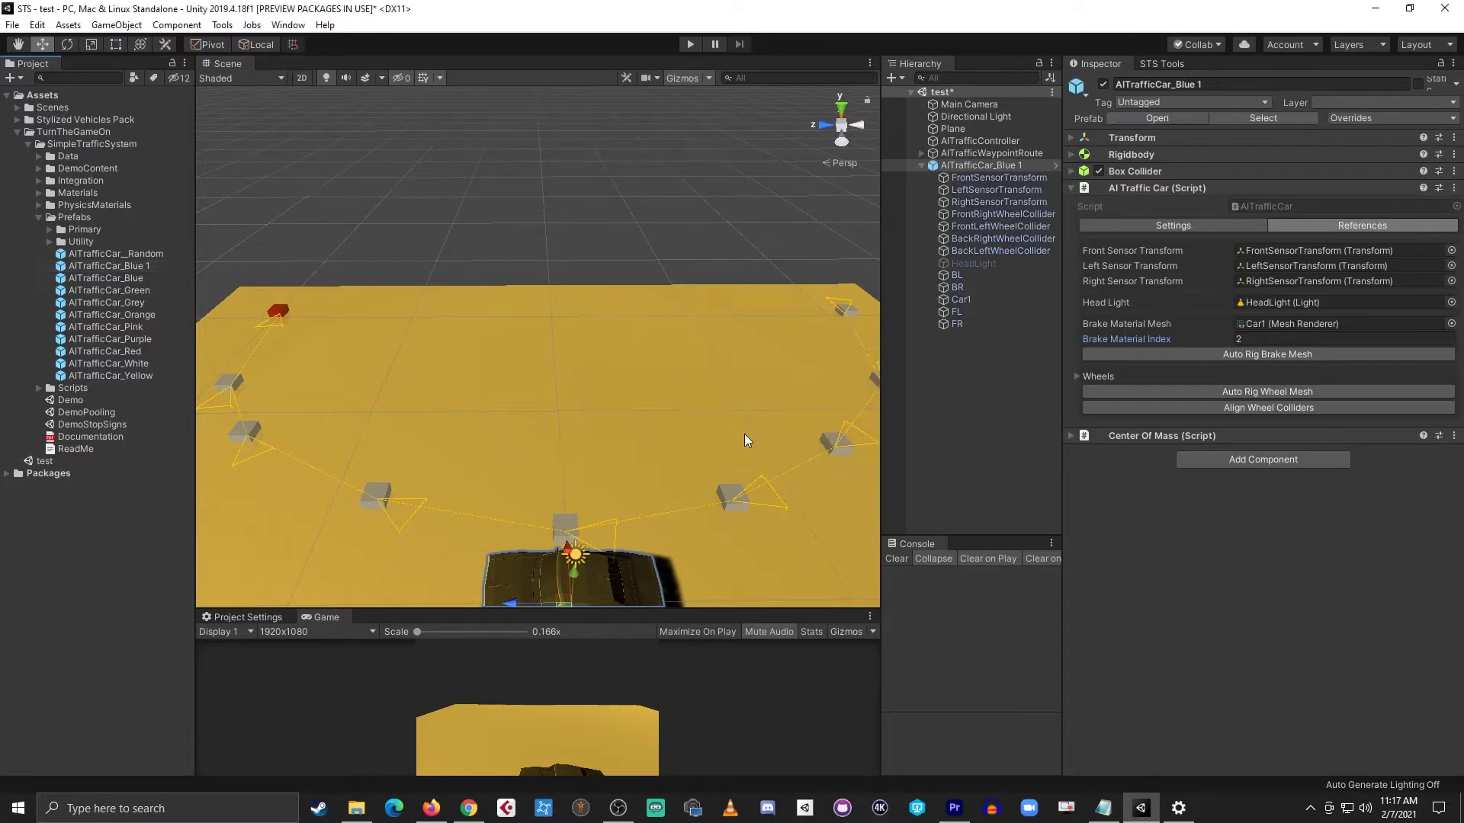
click(134, 264)
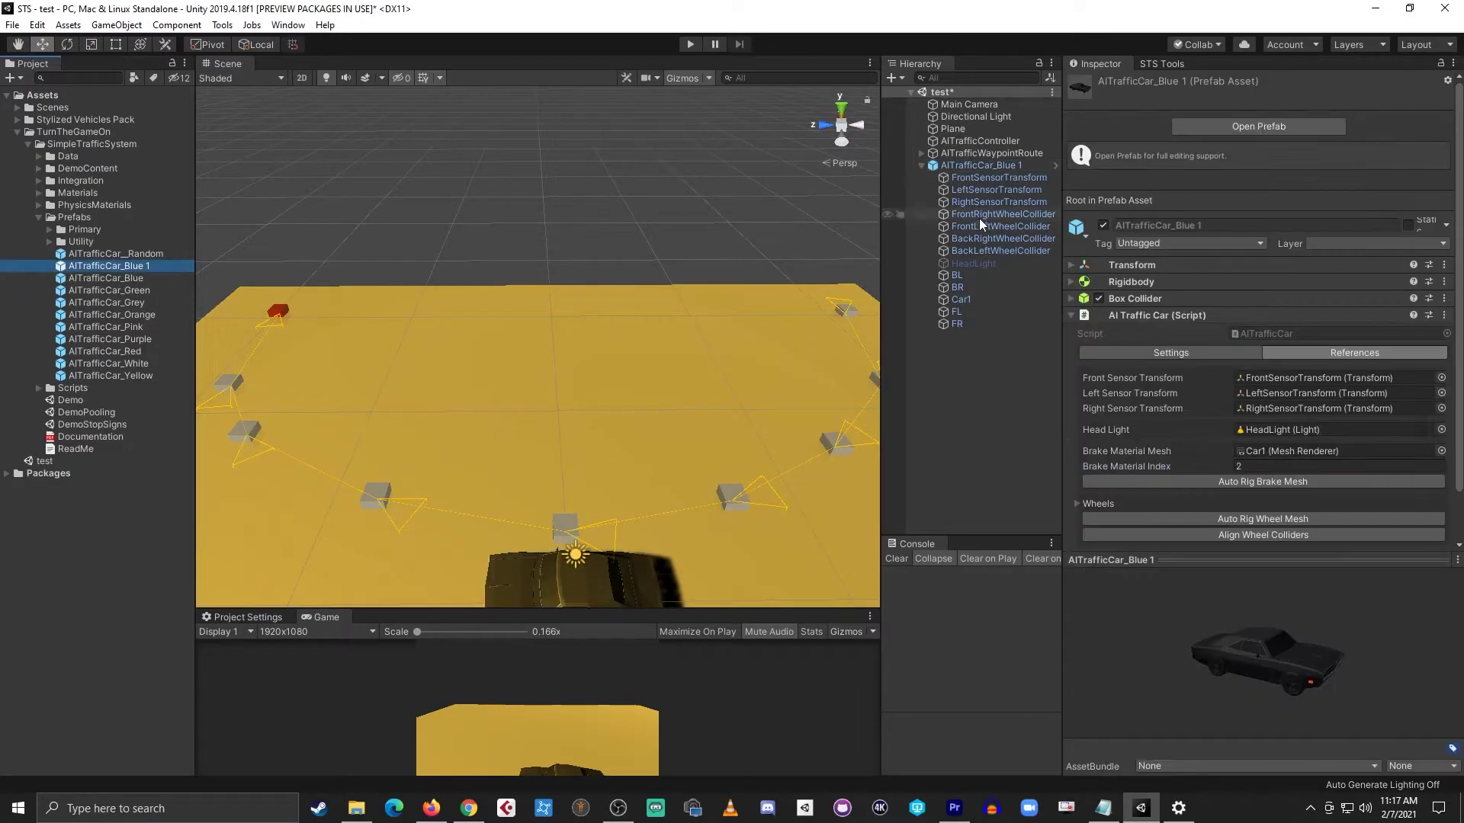
- Delete the AITrafficCar_Blue 1 copy from the scene
click(1009, 166)
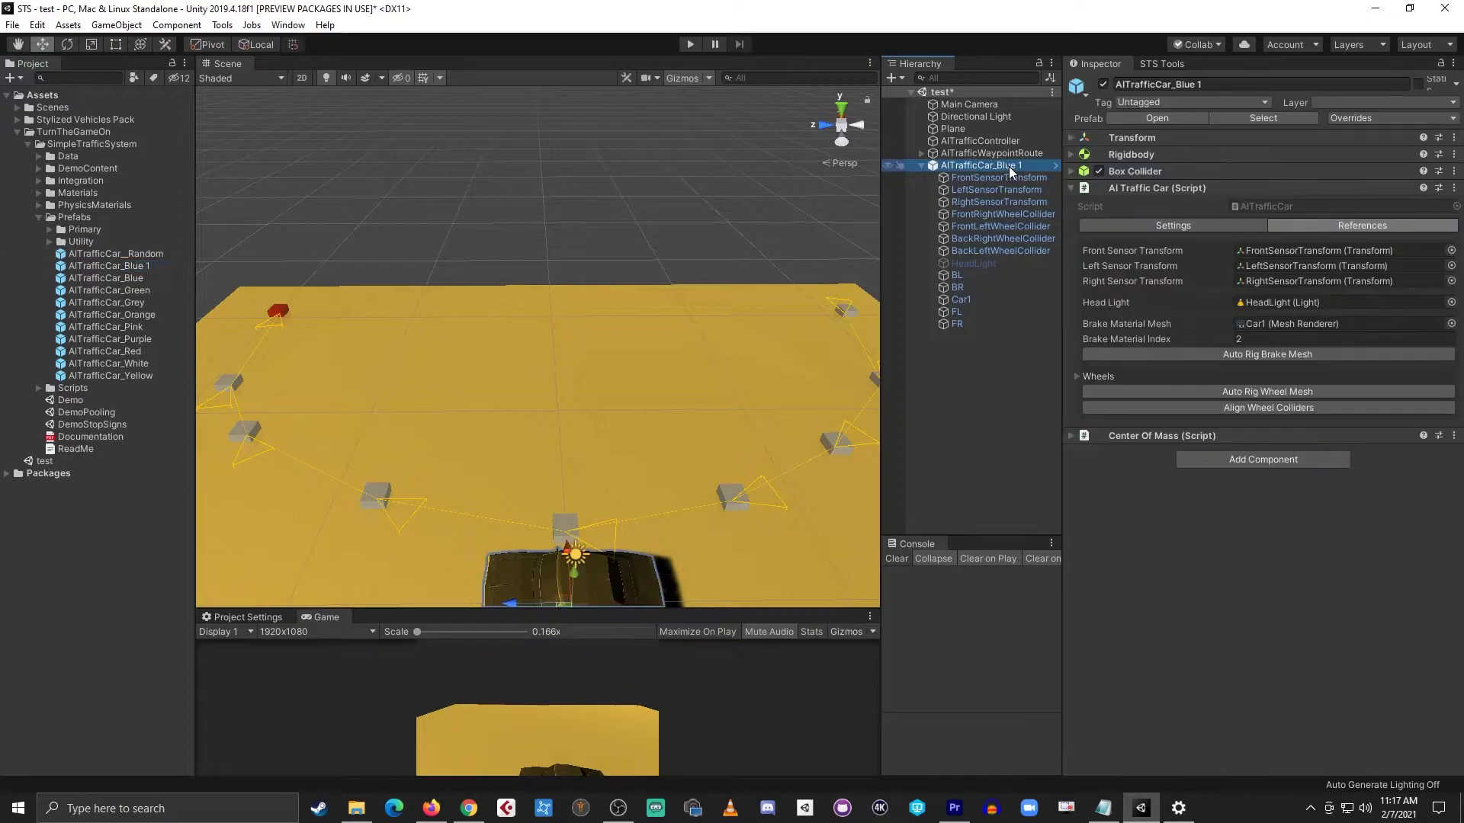
key(Delete)
click(1010, 153)
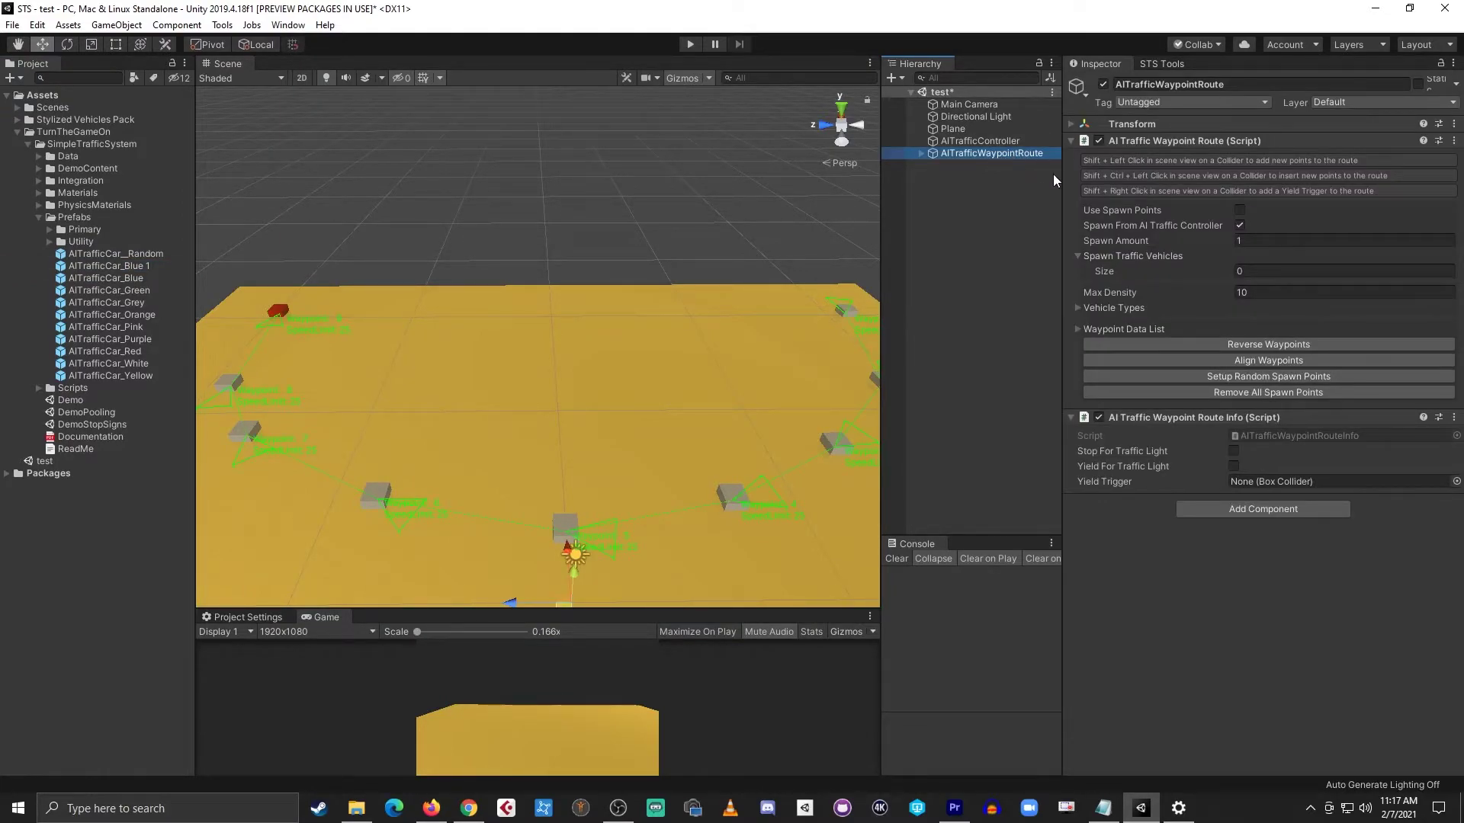
- Replace AITrafficController's Traffic Prefabs Element 0 with the AITrafficCar_Blue 1 prefab
click(1151, 221)
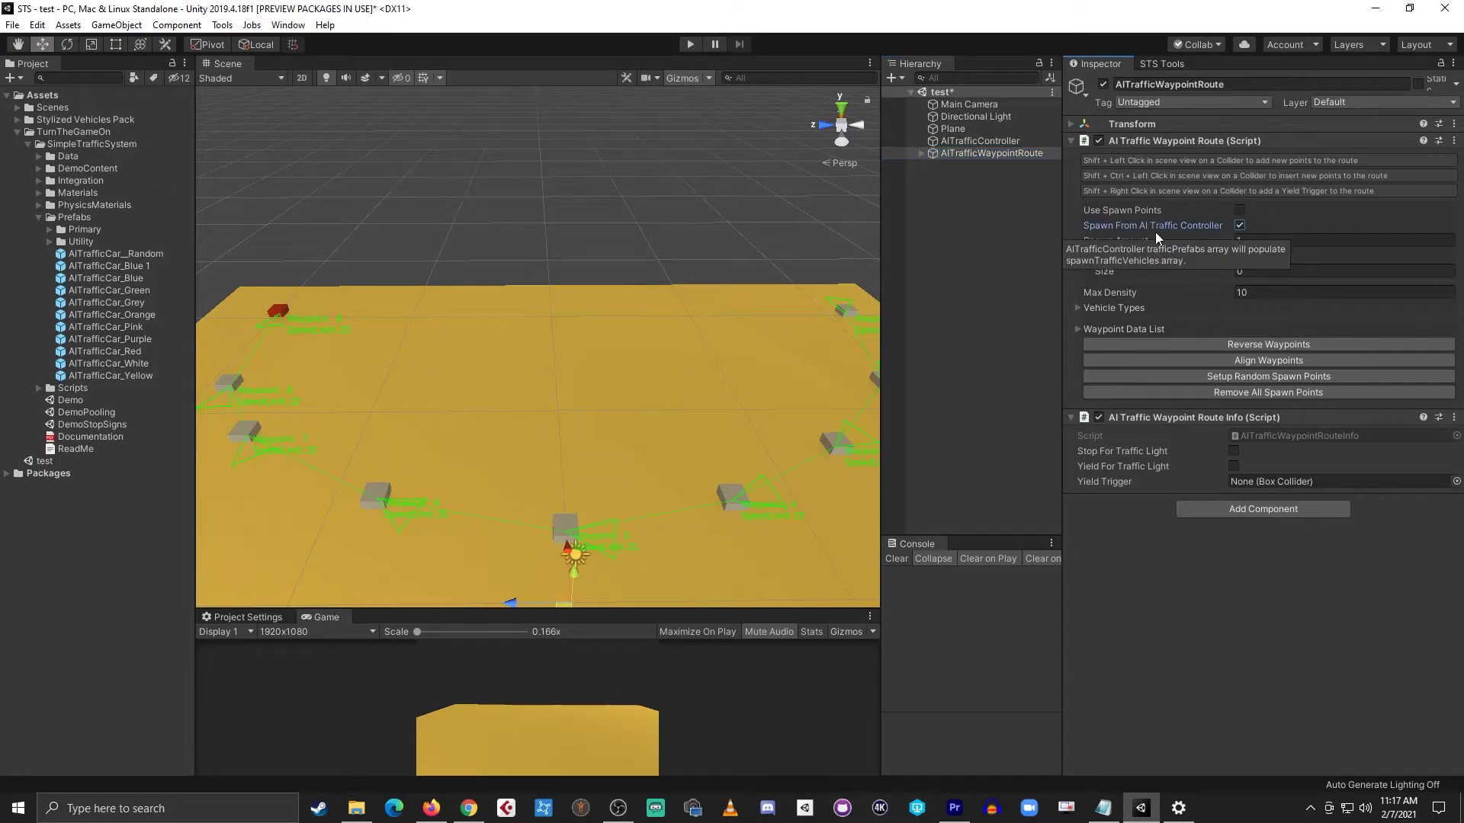
click(1000, 141)
click(1277, 233)
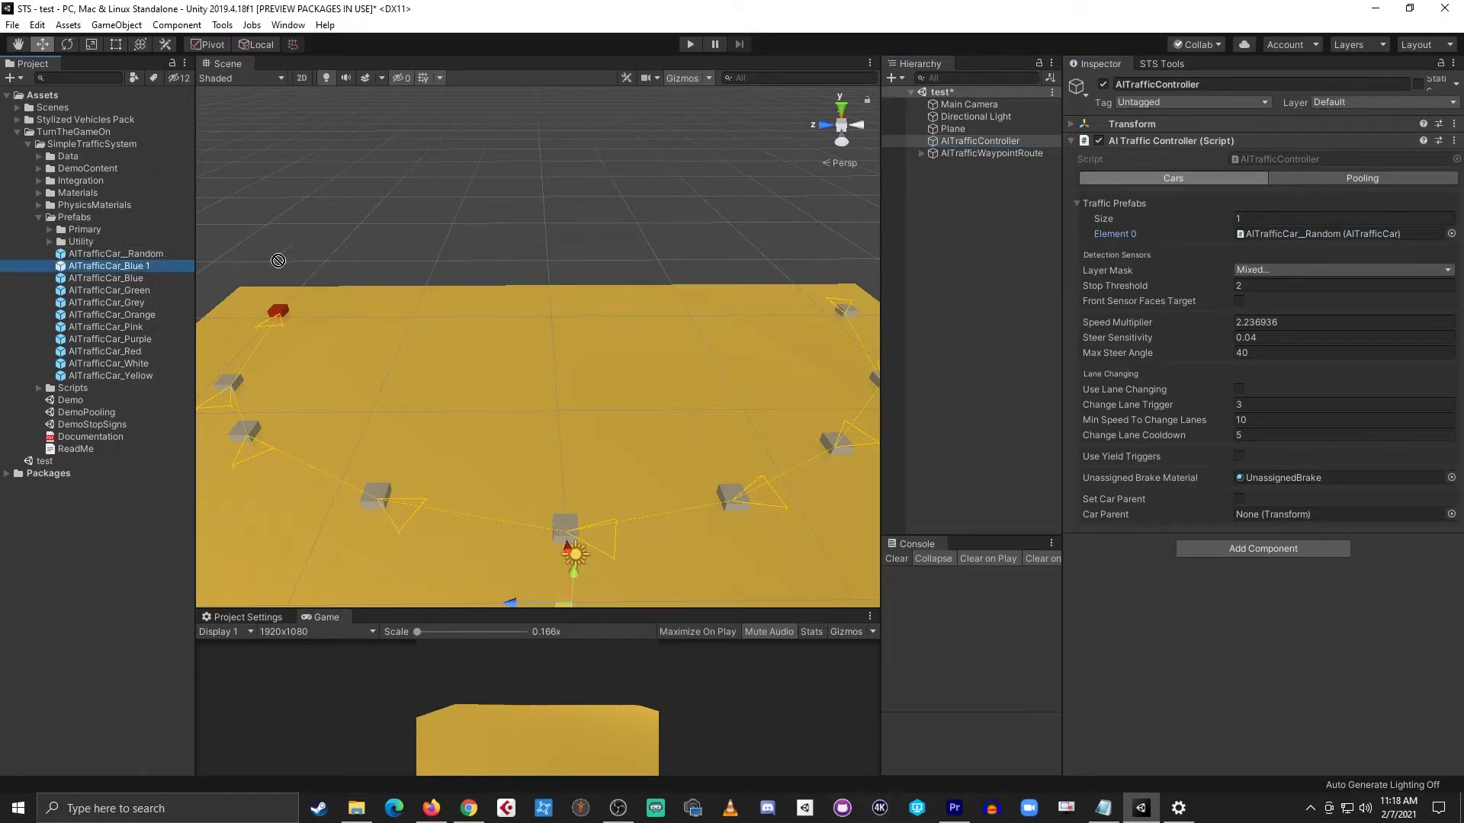
drag(279, 260, 1283, 237)
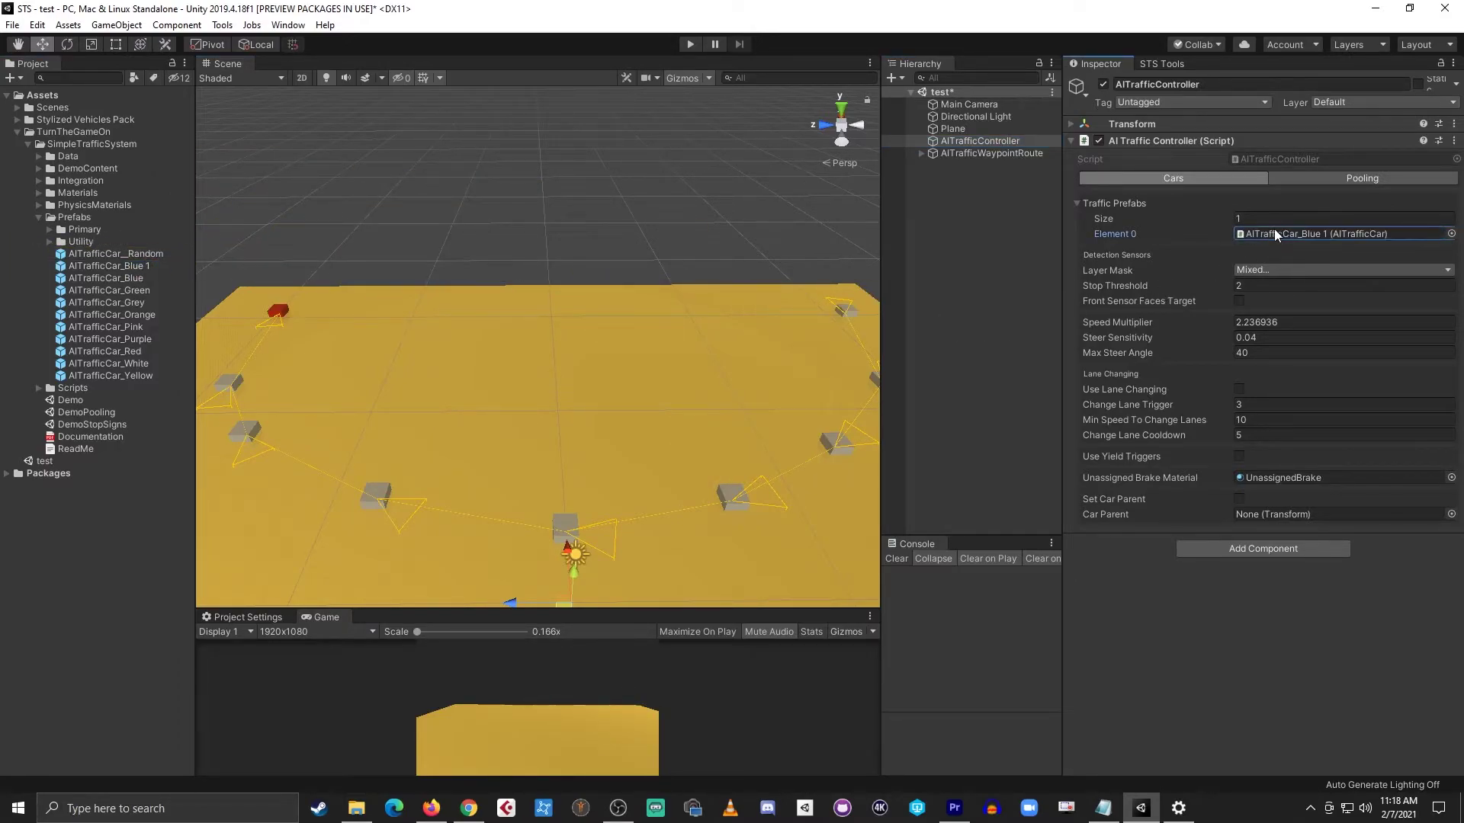
click(143, 266)
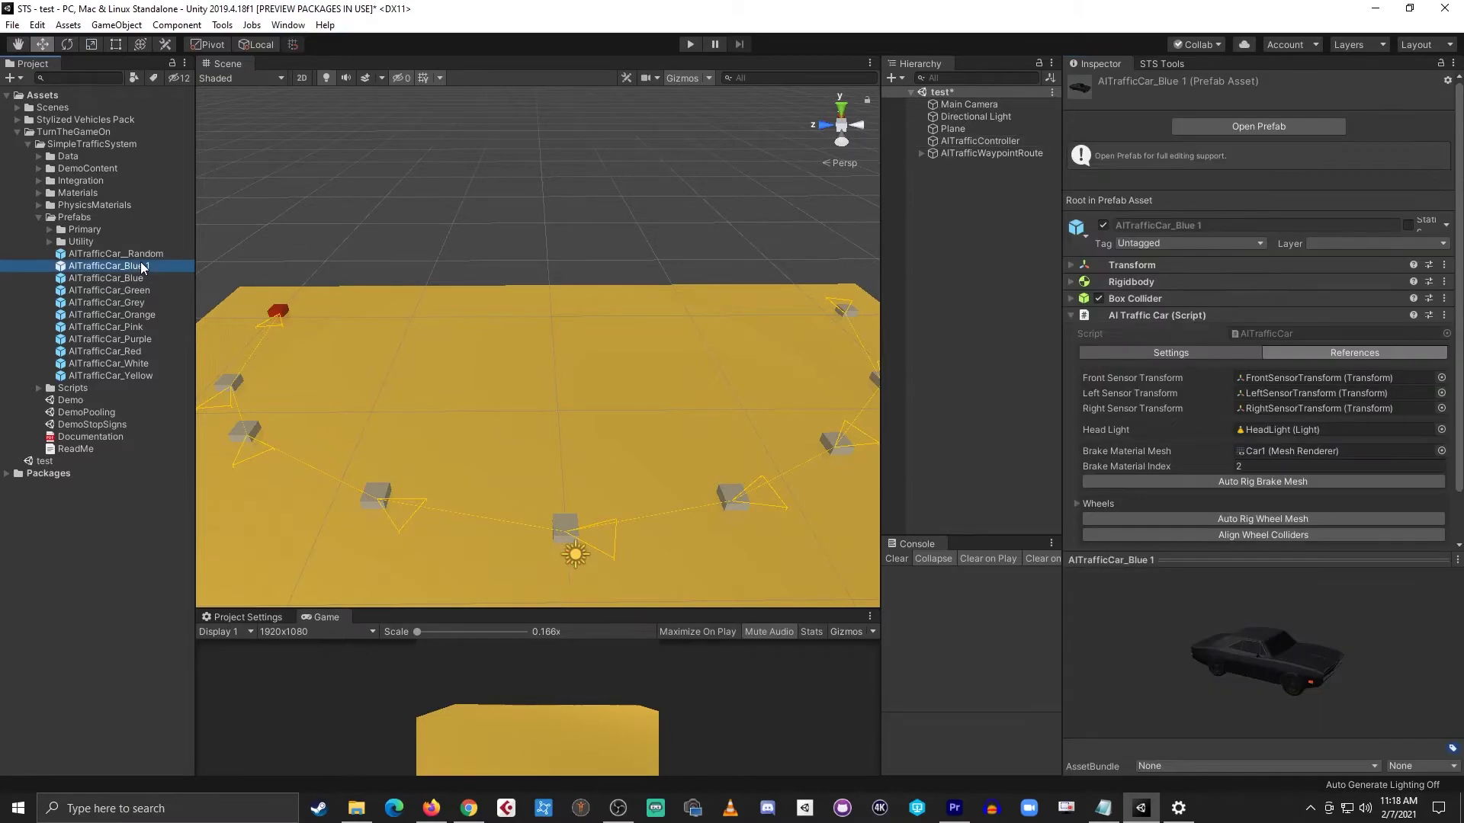
- Open AITrafficCar_Blue 1 in prefab mode and snap to an axis-aligned view
click(1259, 126)
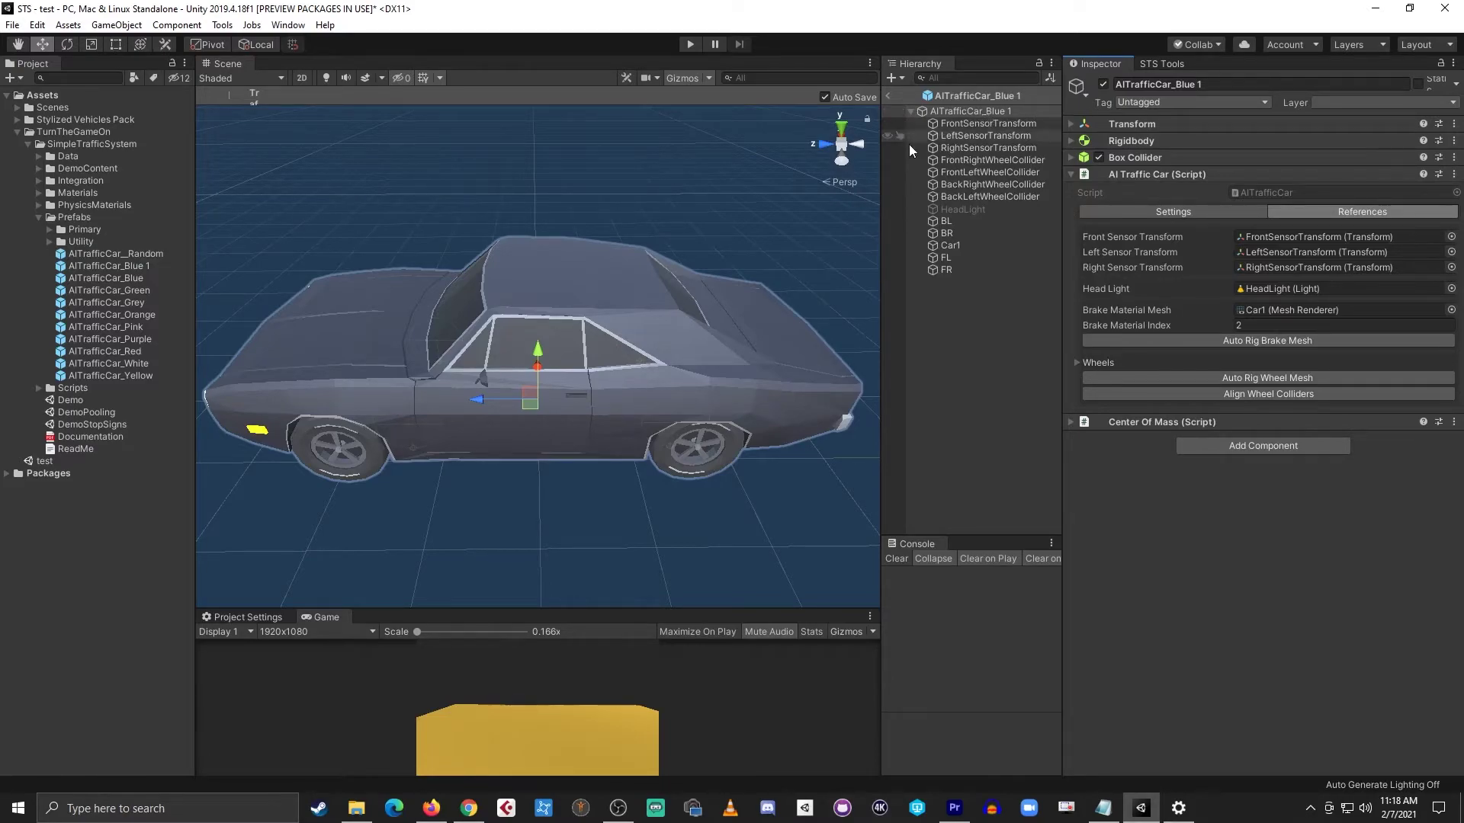
click(826, 144)
click(864, 148)
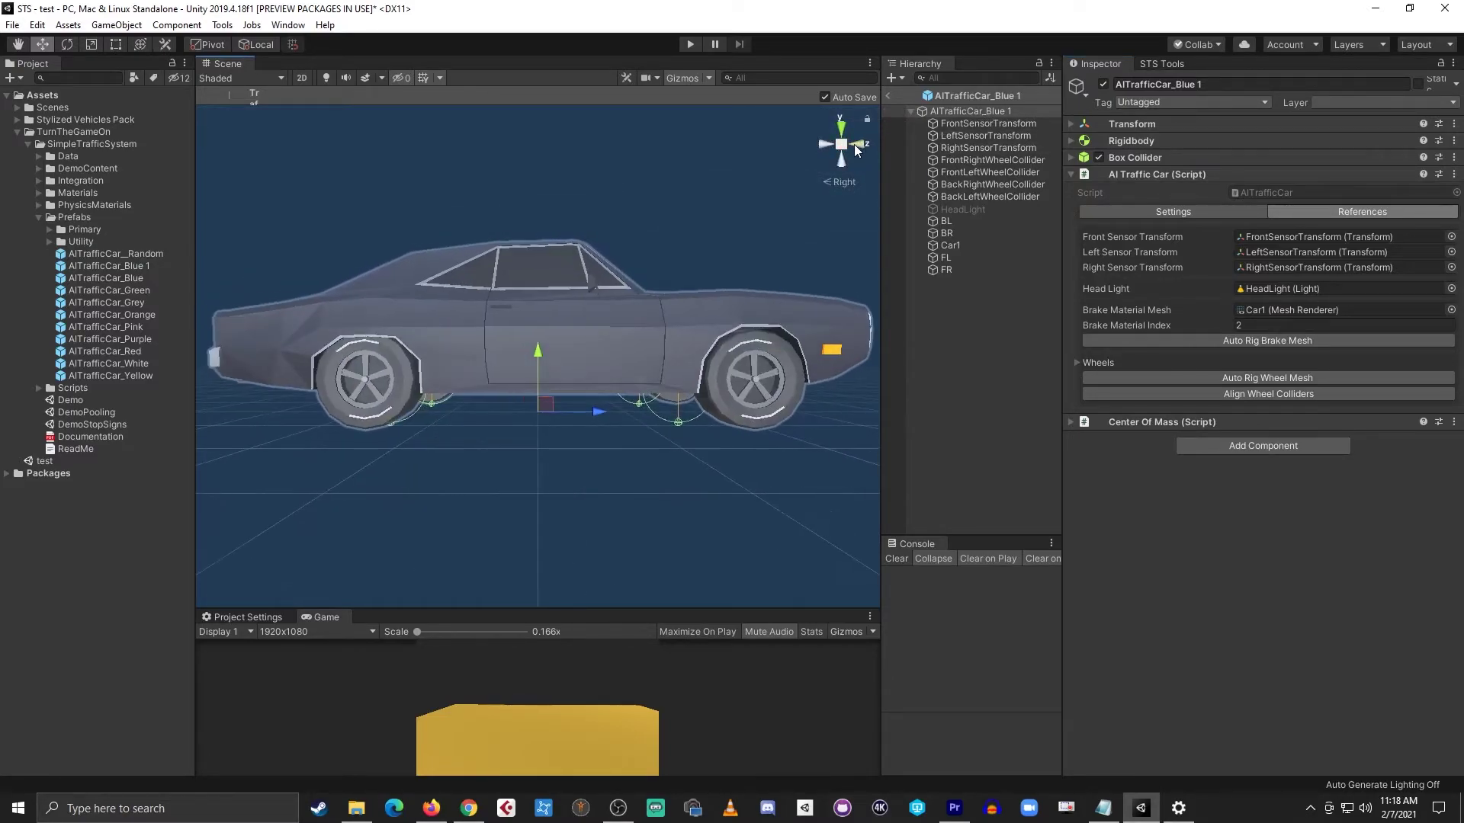
- Stretch the Box Collider faces out to the car's front, rear and both sides
click(843, 145)
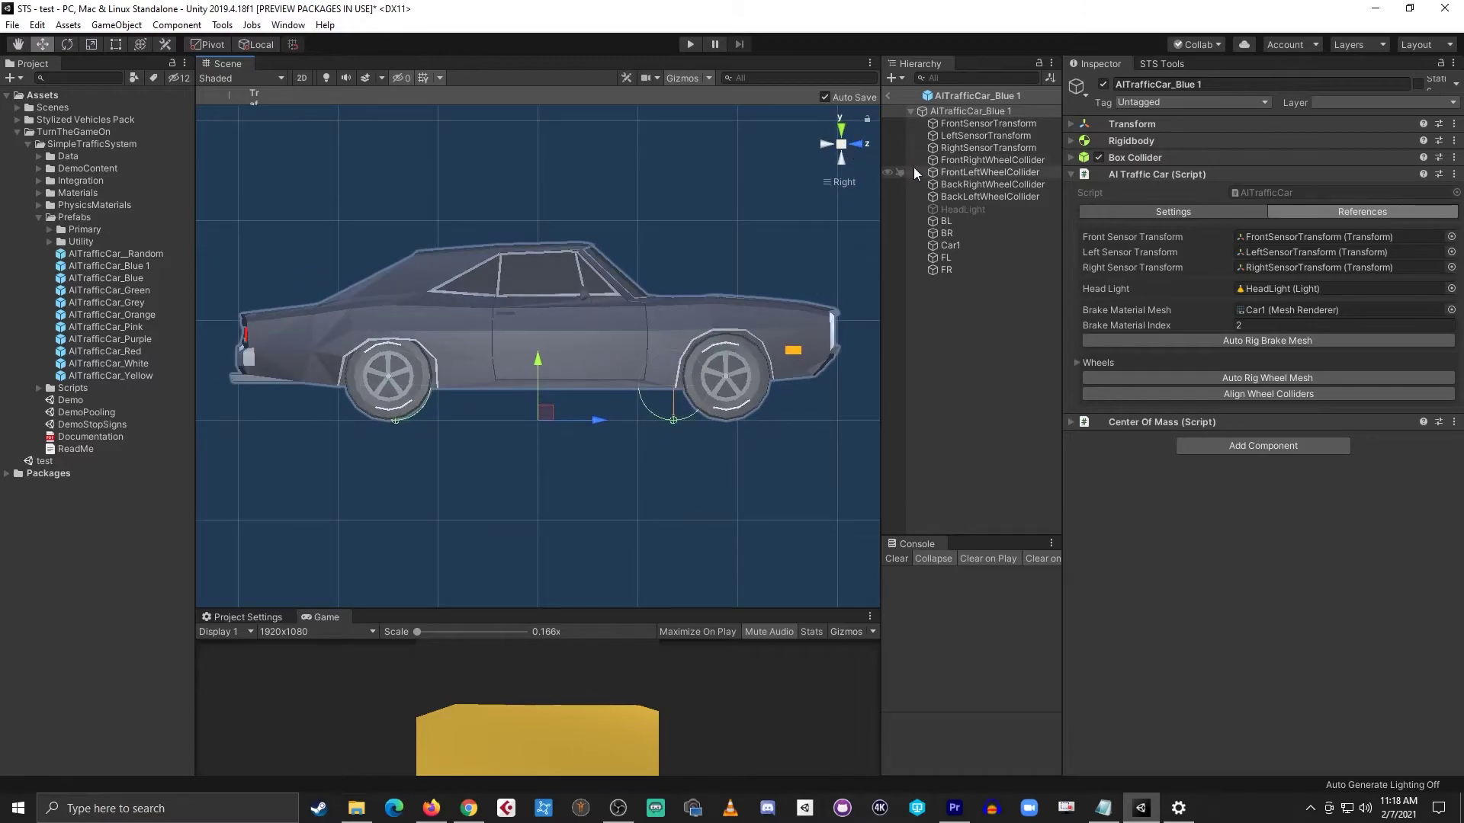
click(1153, 158)
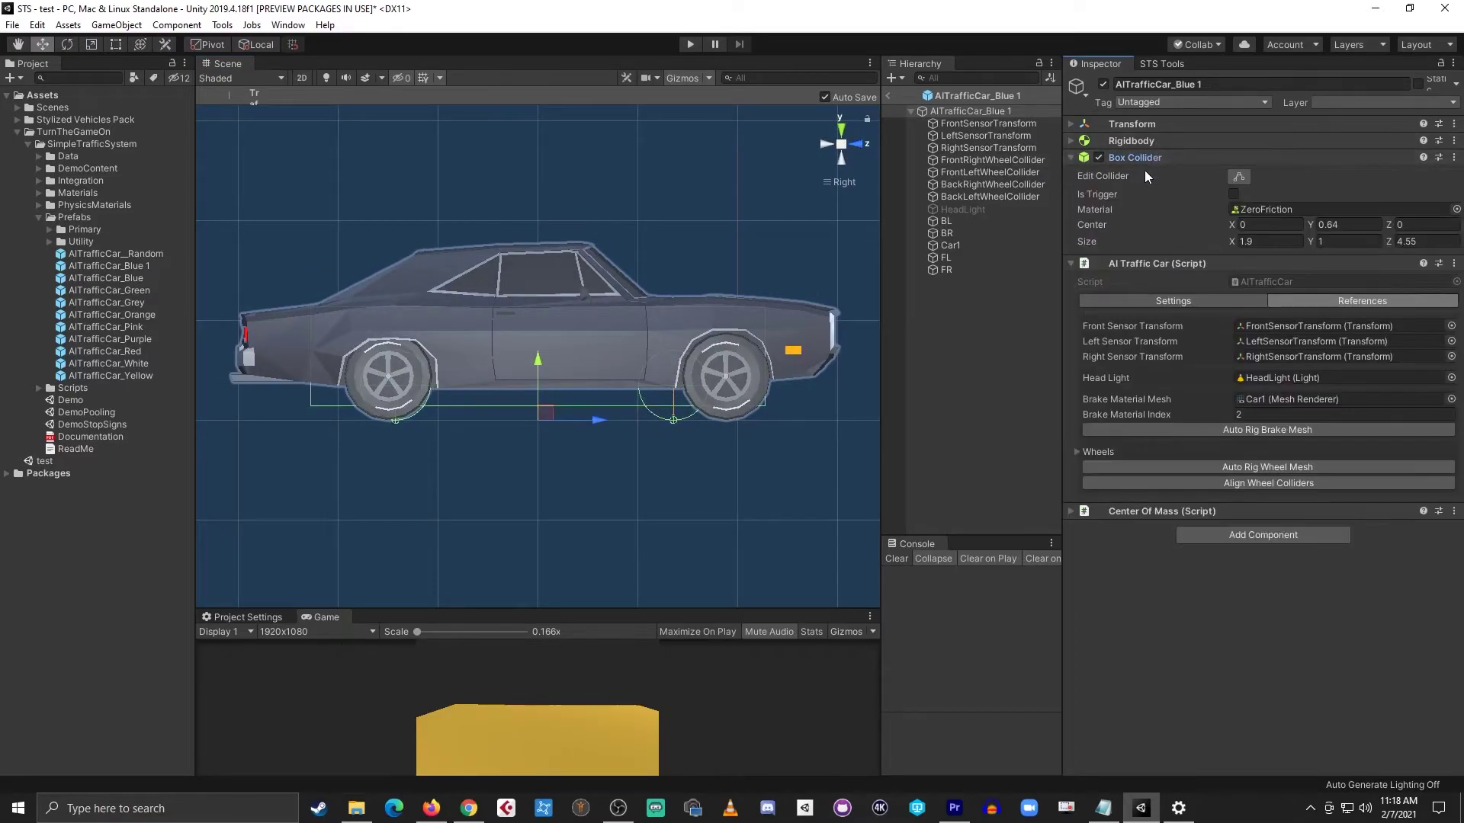
click(1239, 177)
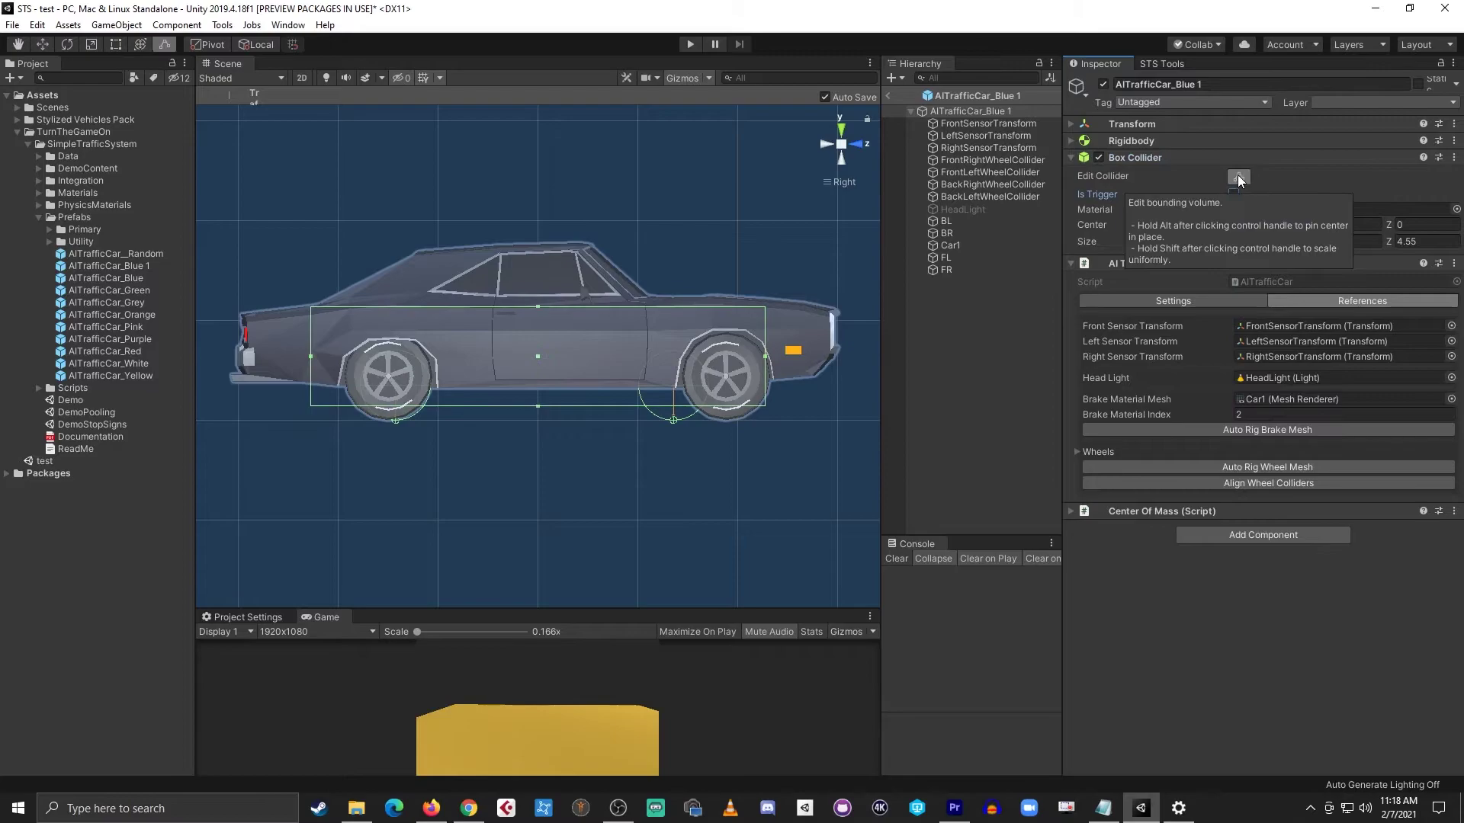
drag(764, 357, 843, 356)
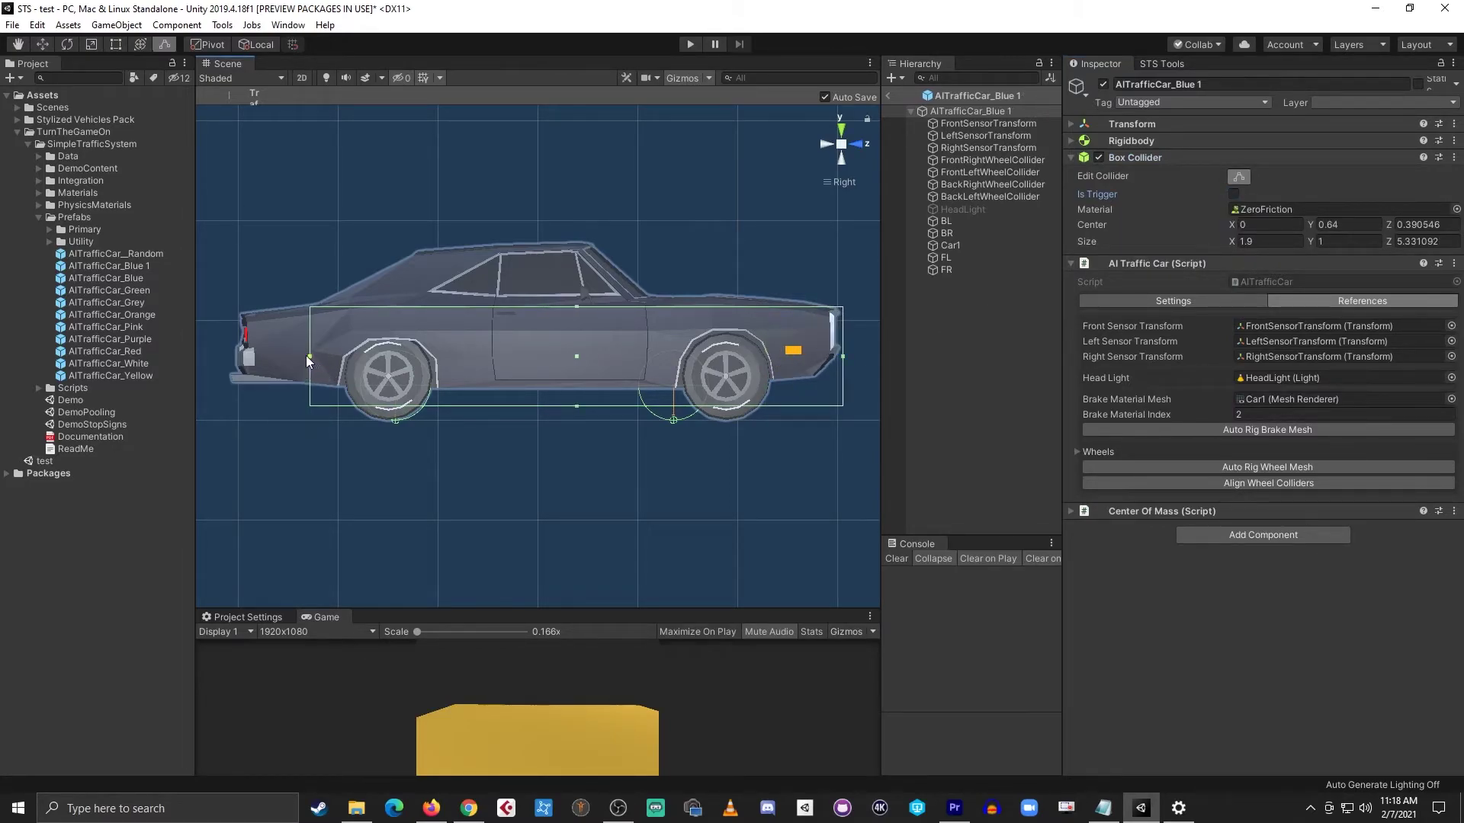
drag(309, 357, 227, 357)
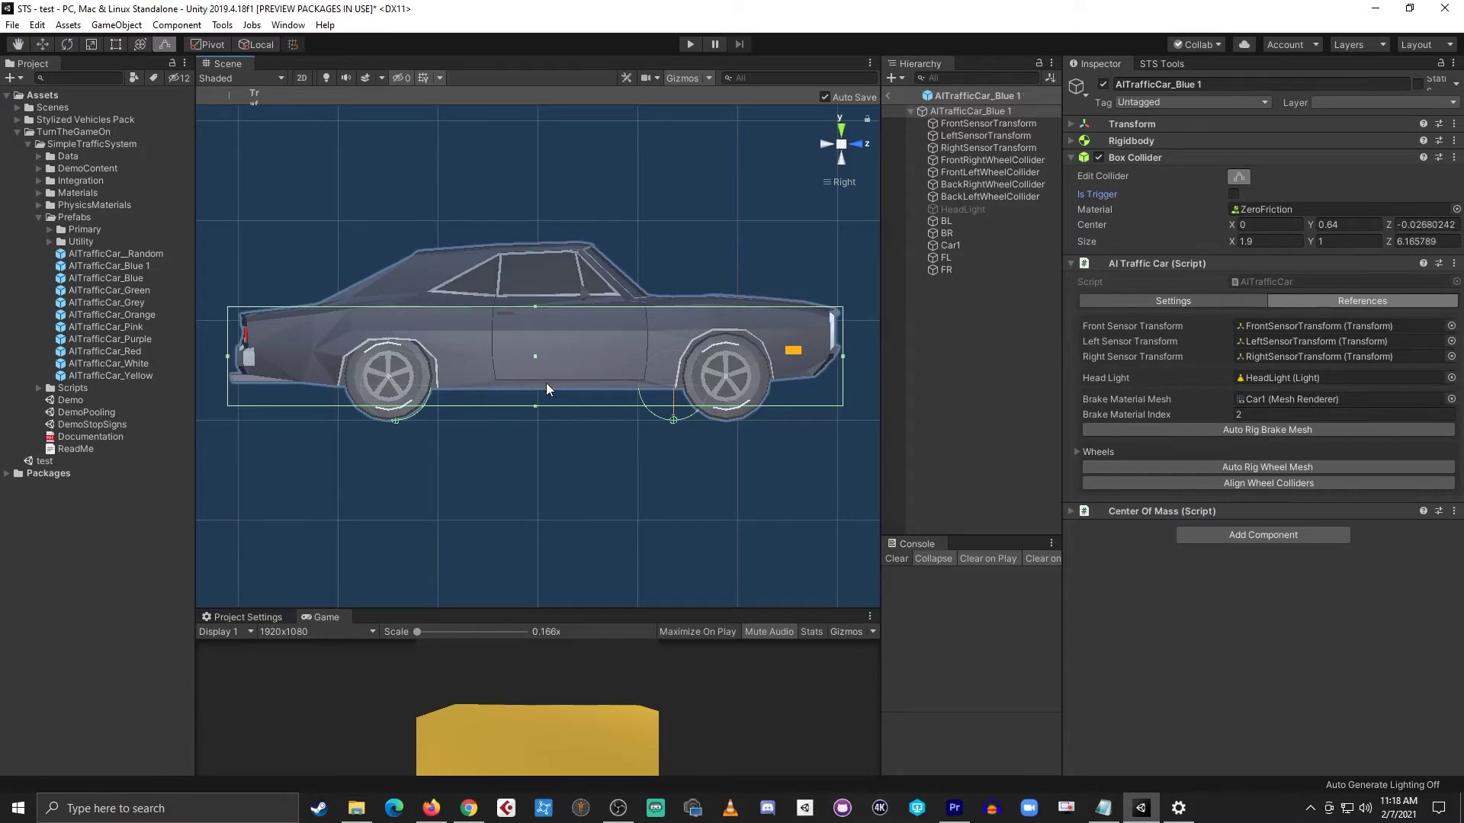
click(858, 145)
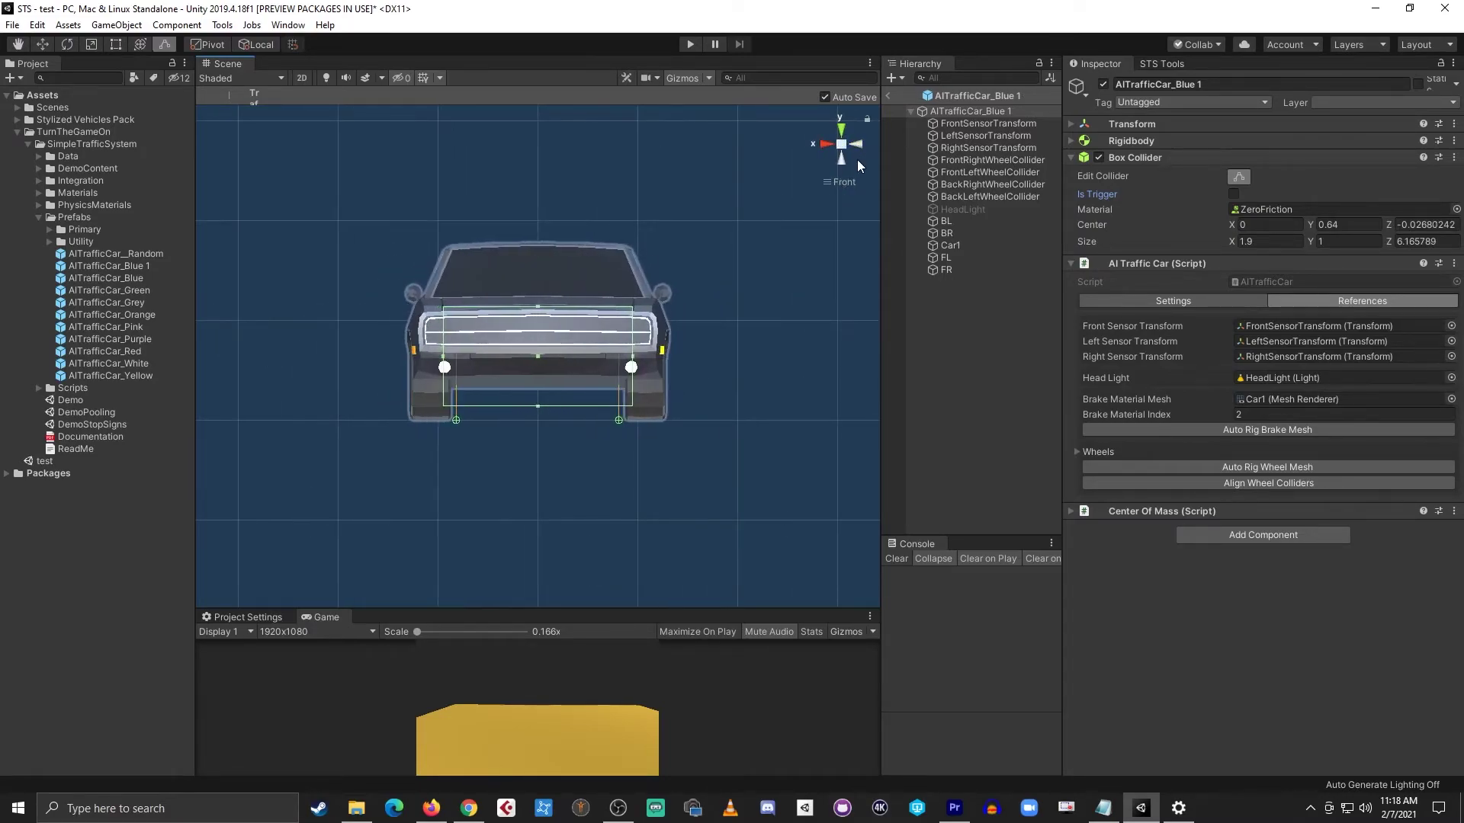
drag(445, 367, 404, 363)
drag(632, 354, 674, 354)
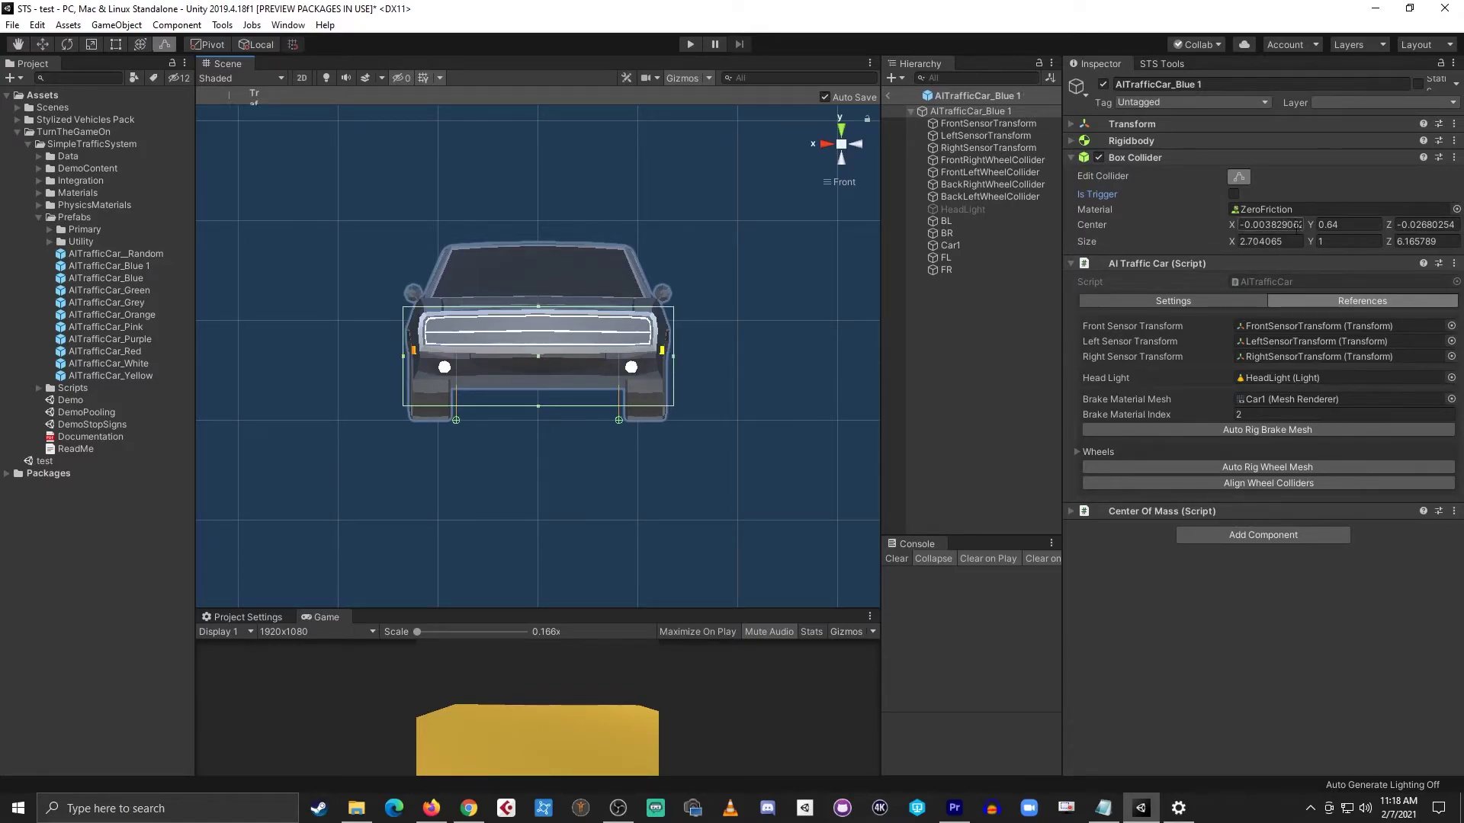
- Set the Box Collider Center X and Z to 0, centring it at 0, 0.64, 0
click(1271, 225)
text(0)
key(Tab)
key(Tab)
text(0)
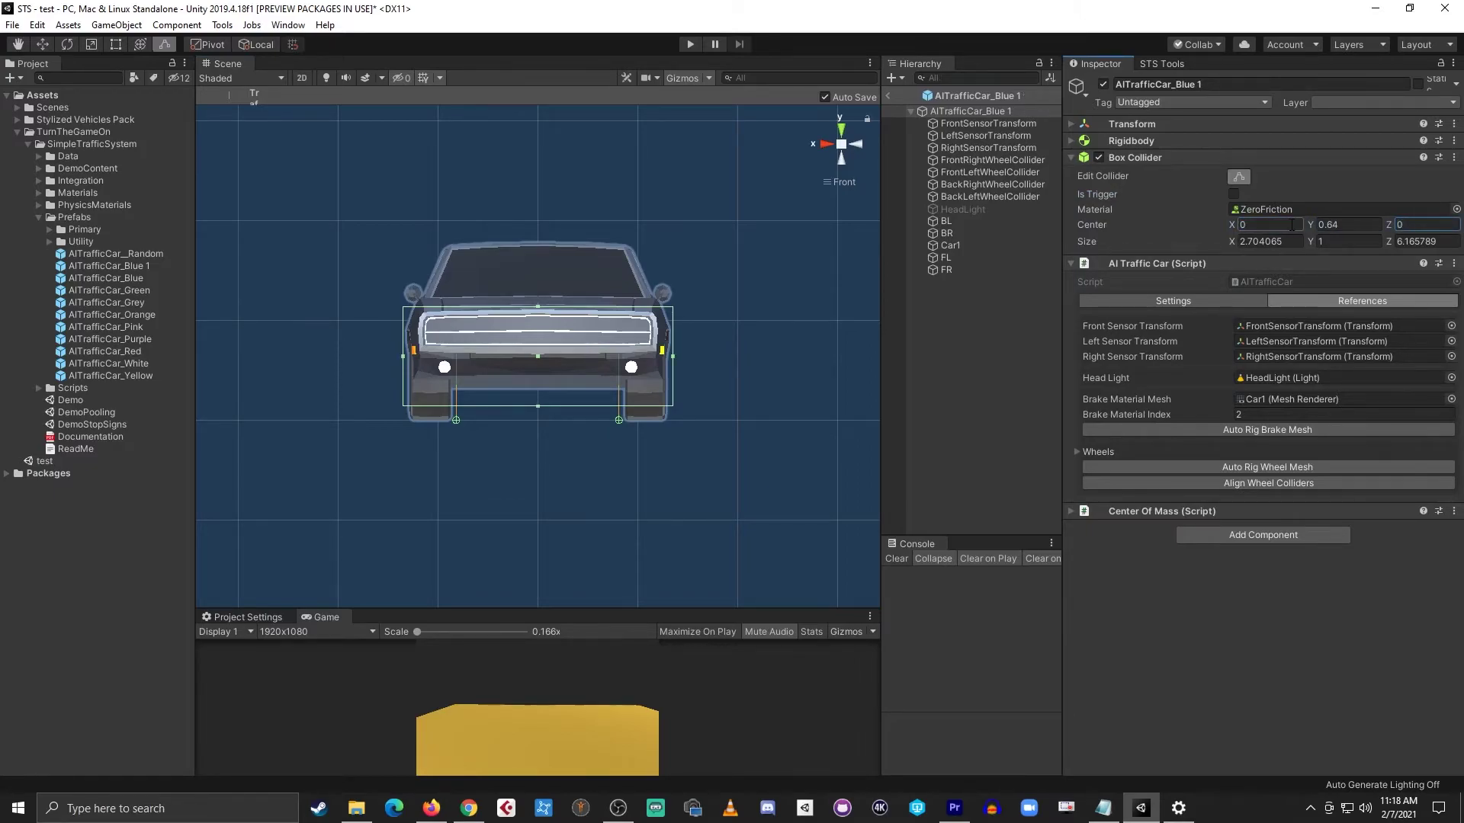
click(858, 144)
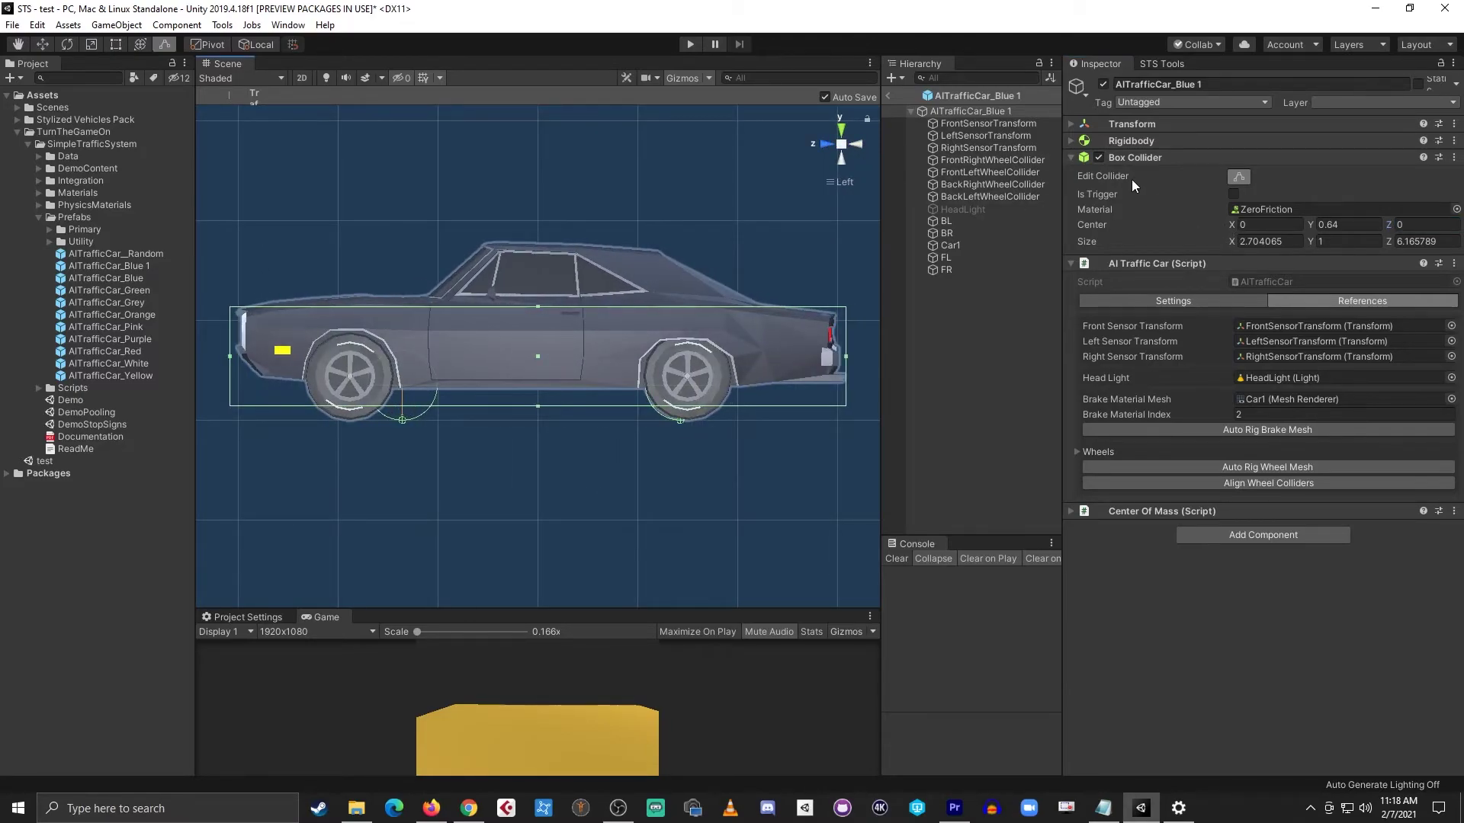
- Move FrontSensorTransform forward along Z to the front edge of the car's nose
click(1137, 160)
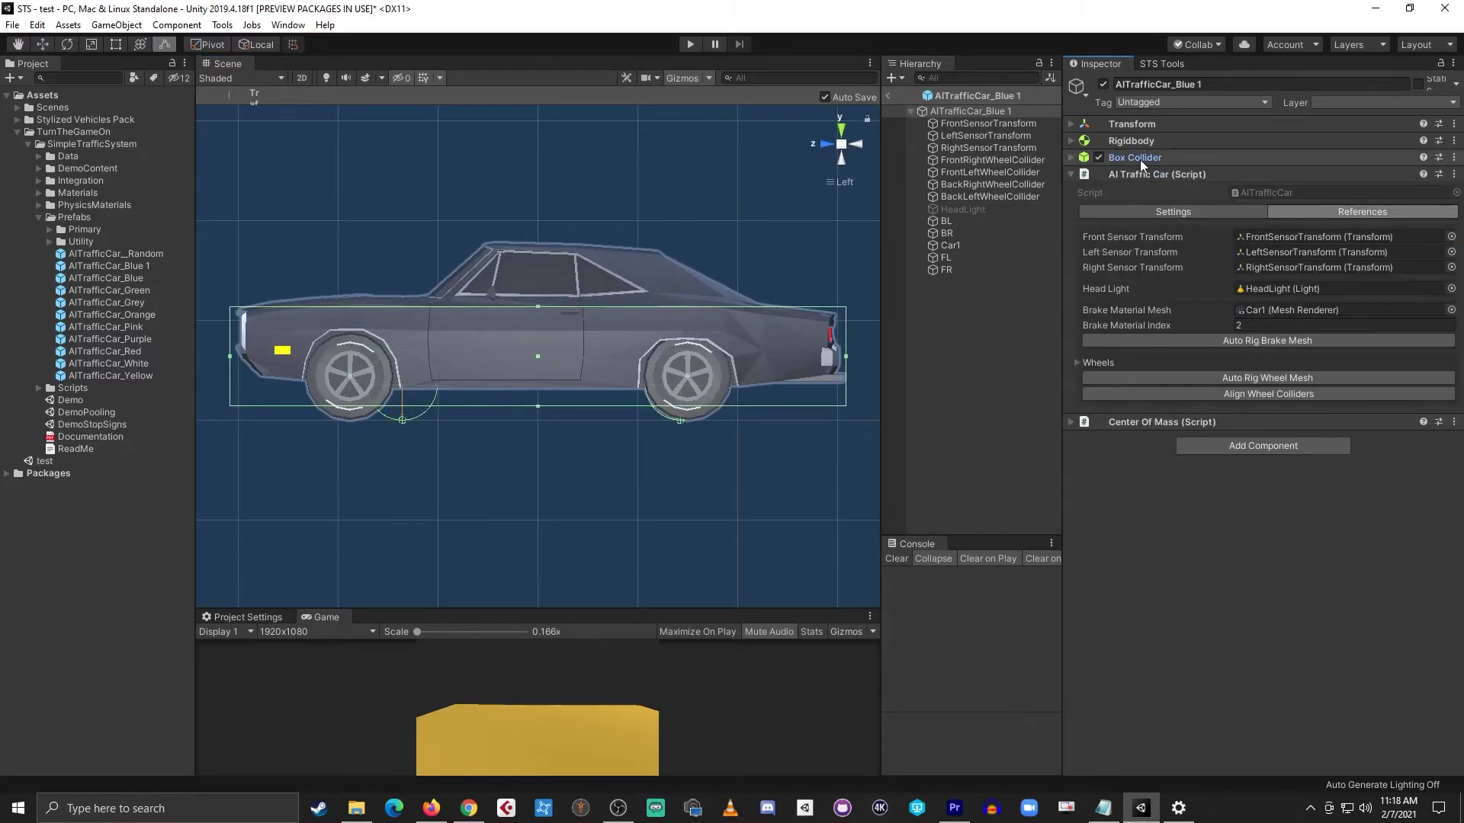
click(1000, 125)
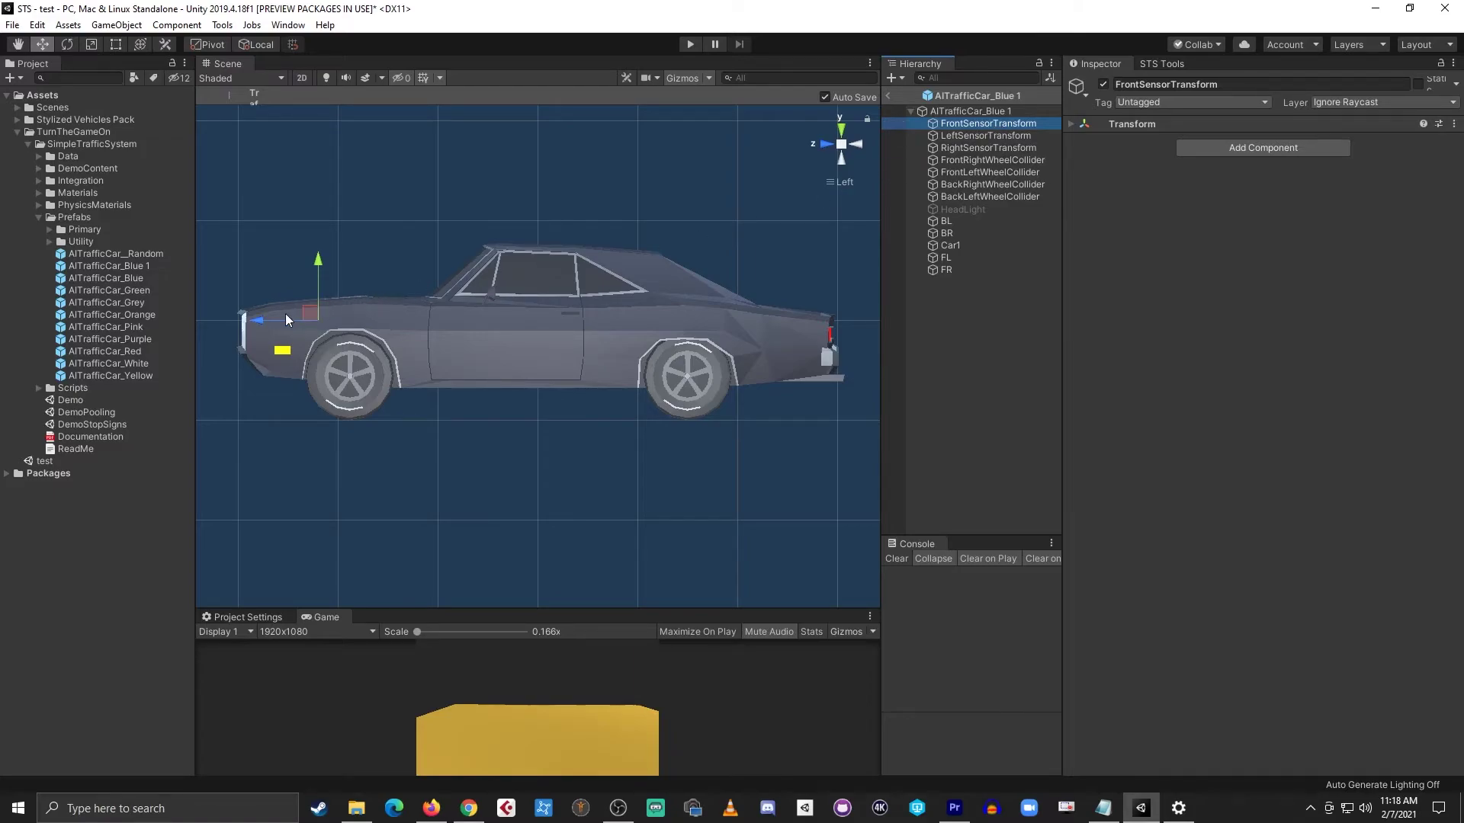
drag(287, 321, 172, 317)
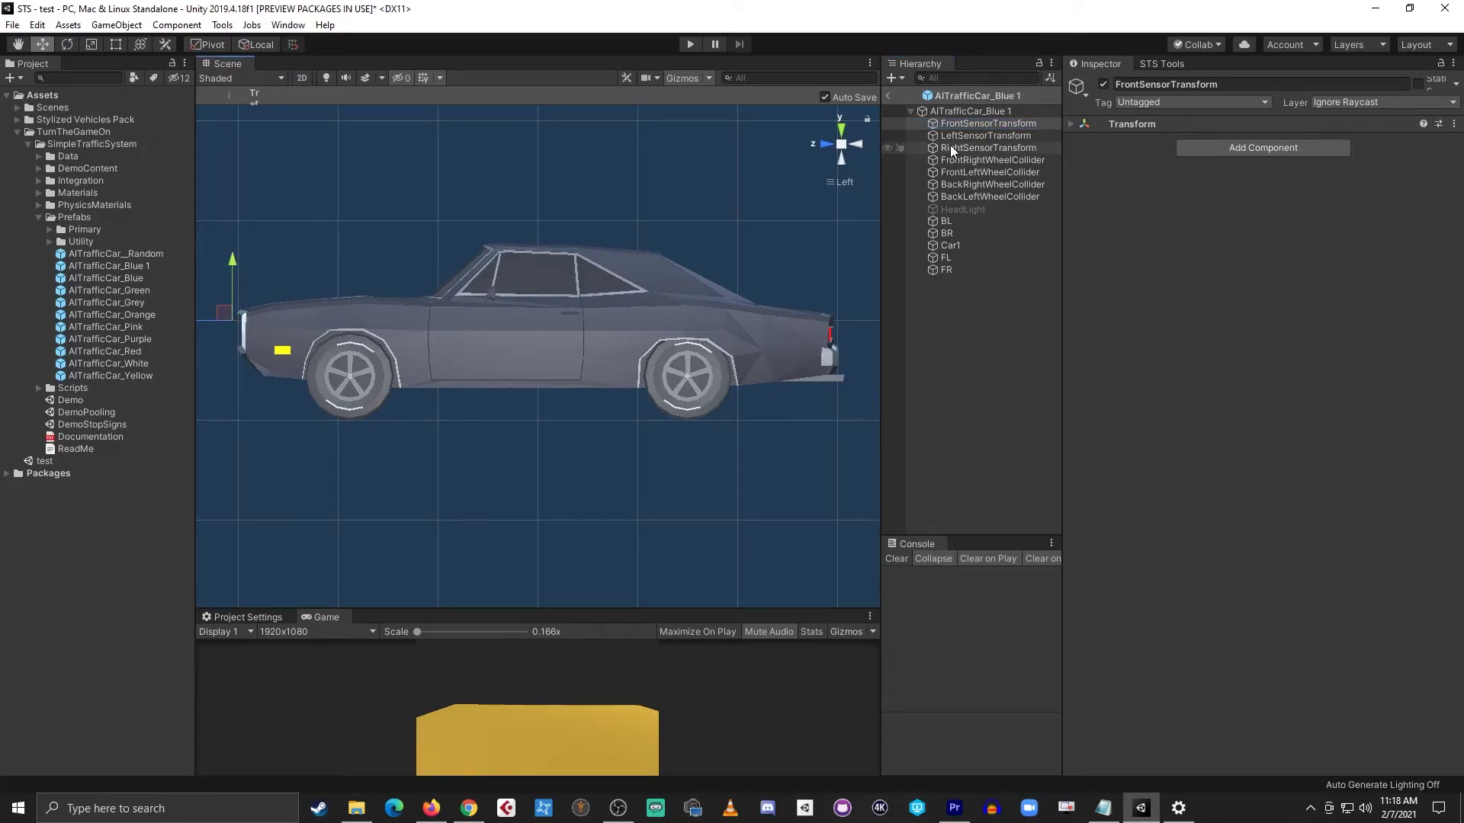
click(950, 109)
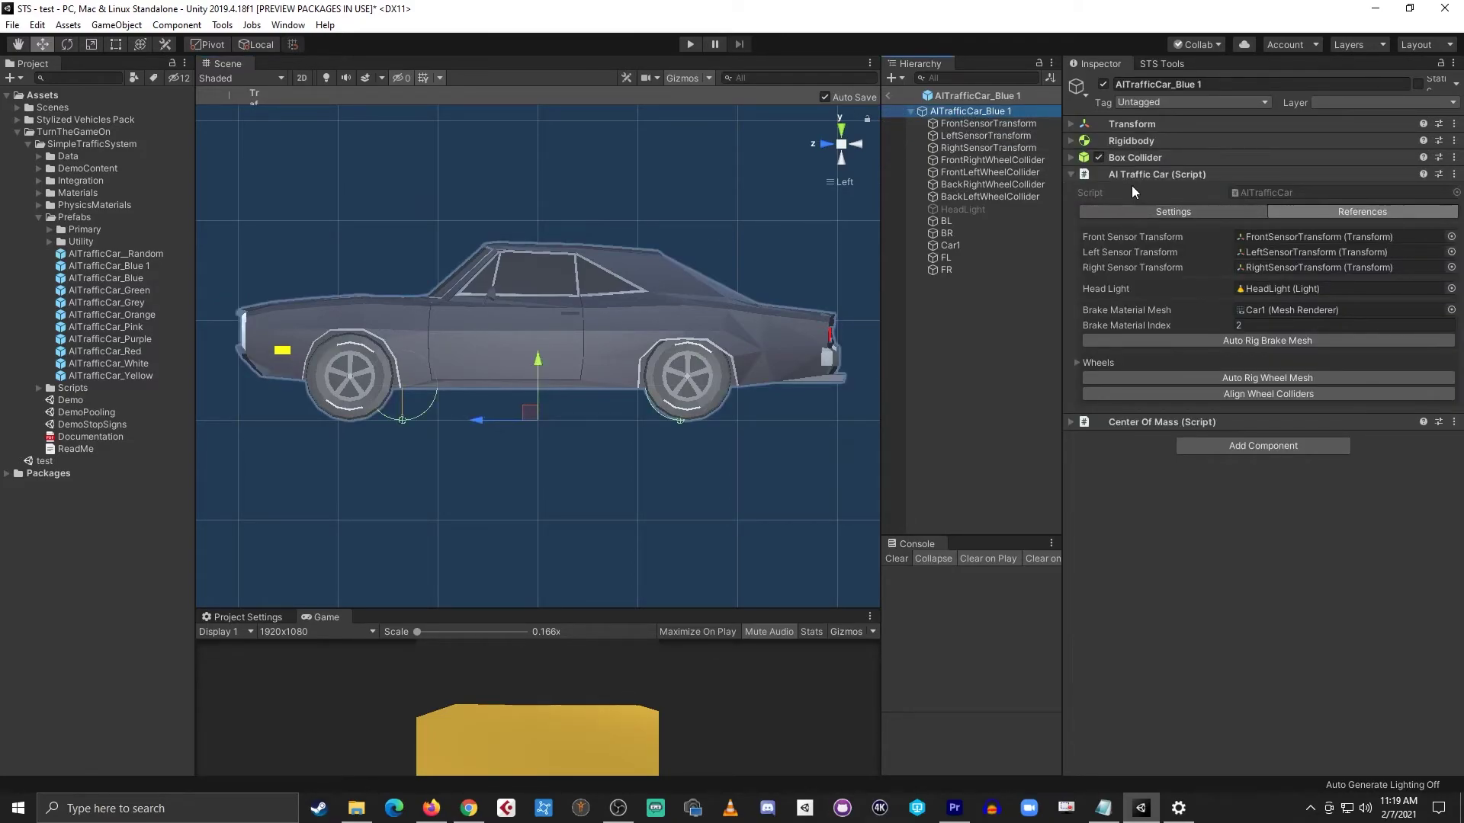
- Align the wheel colliders to the wheels and give all four a radius of 0.44
click(1176, 175)
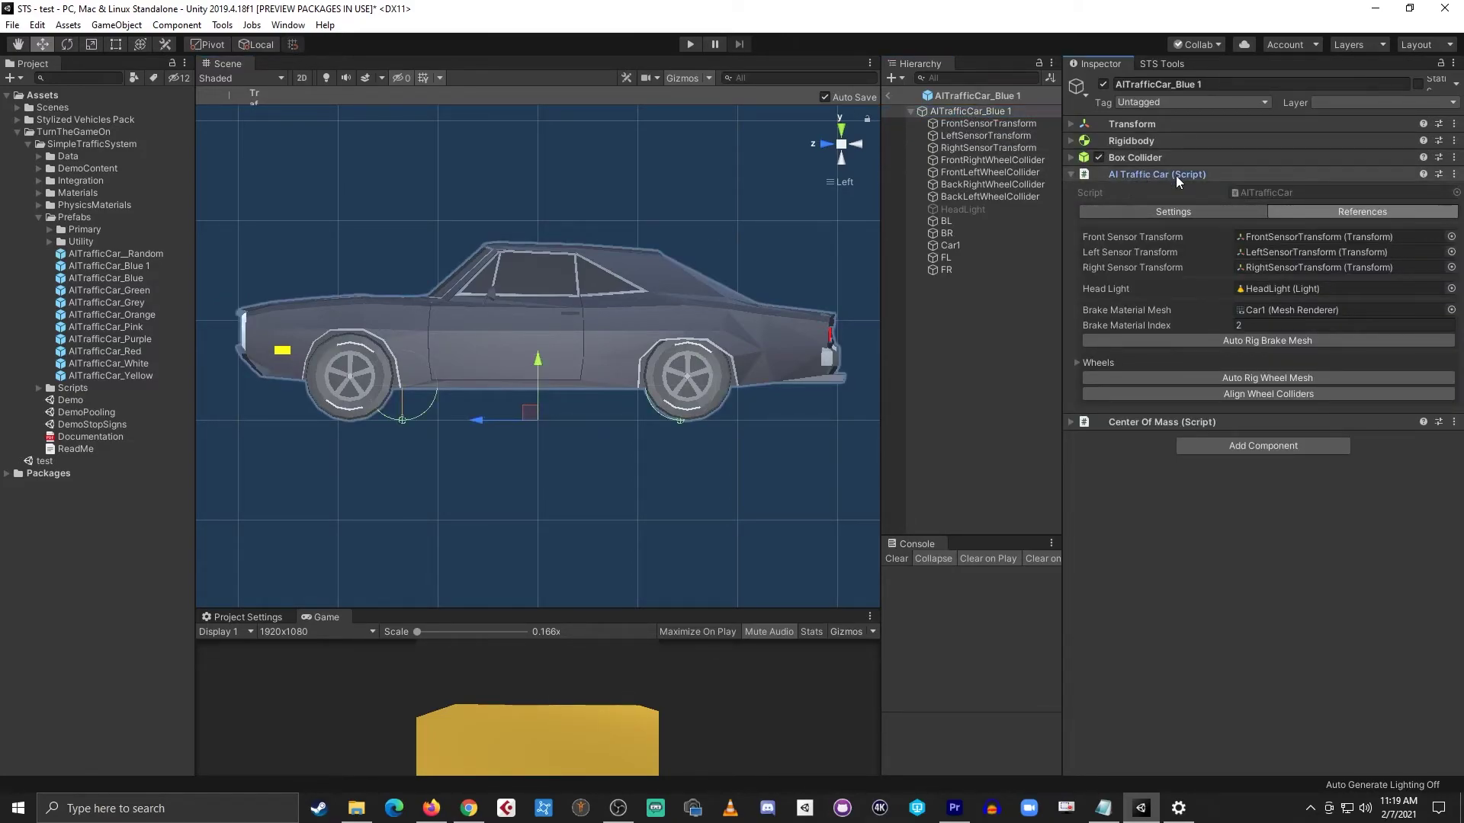
click(1249, 393)
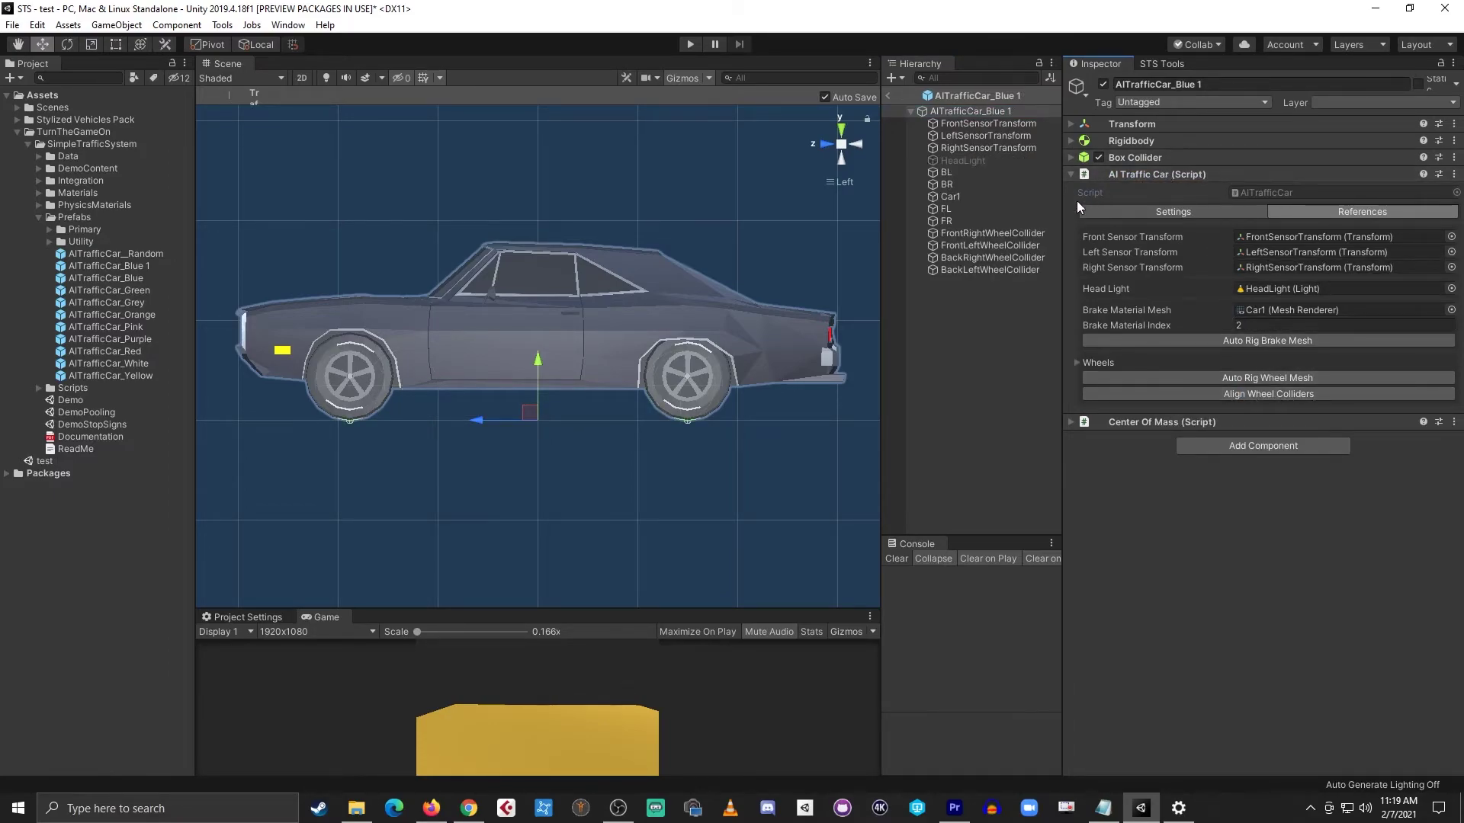
click(1011, 235)
shift+click(1018, 271)
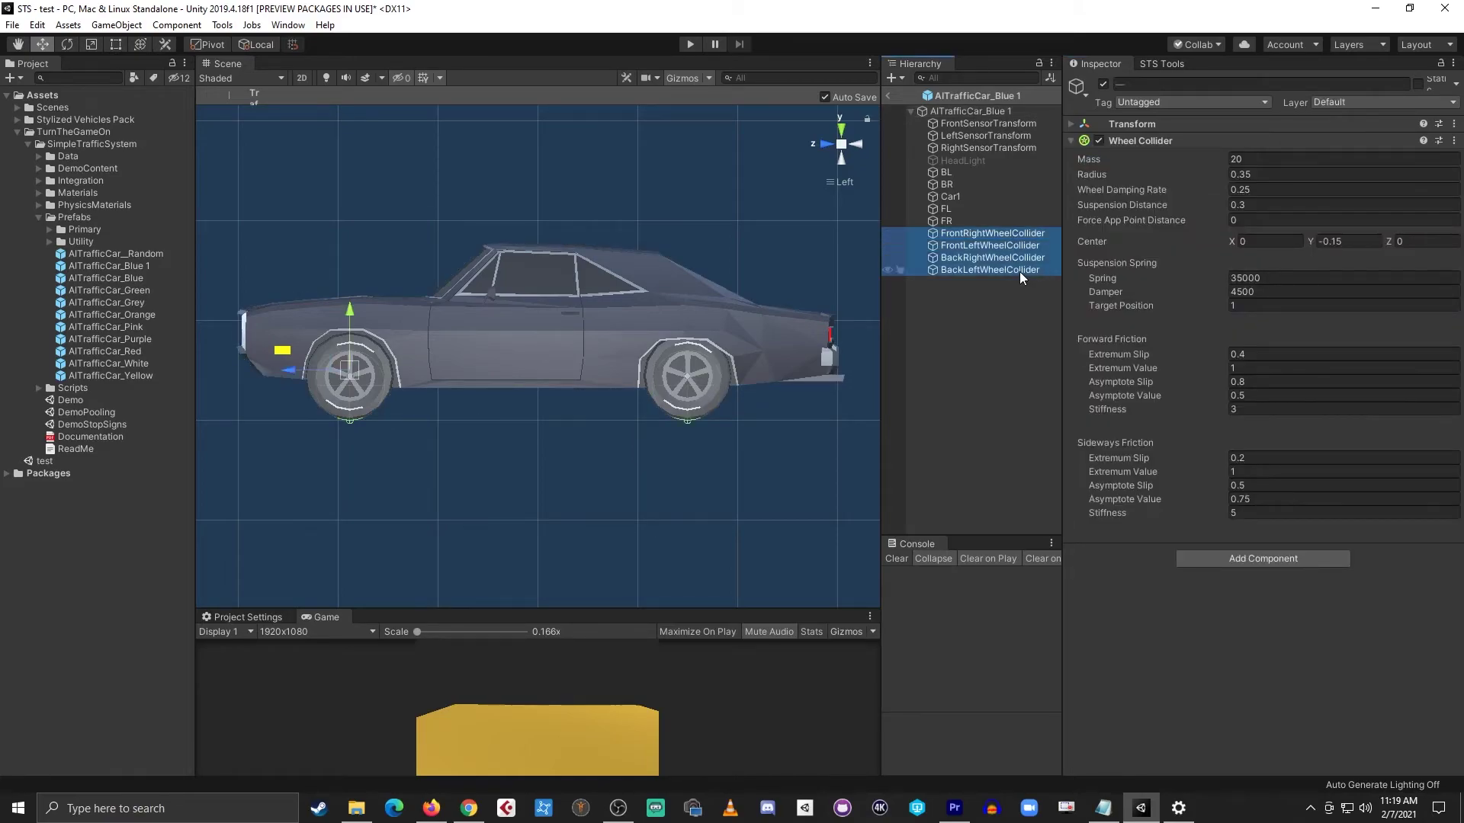
drag(1119, 175, 1099, 176)
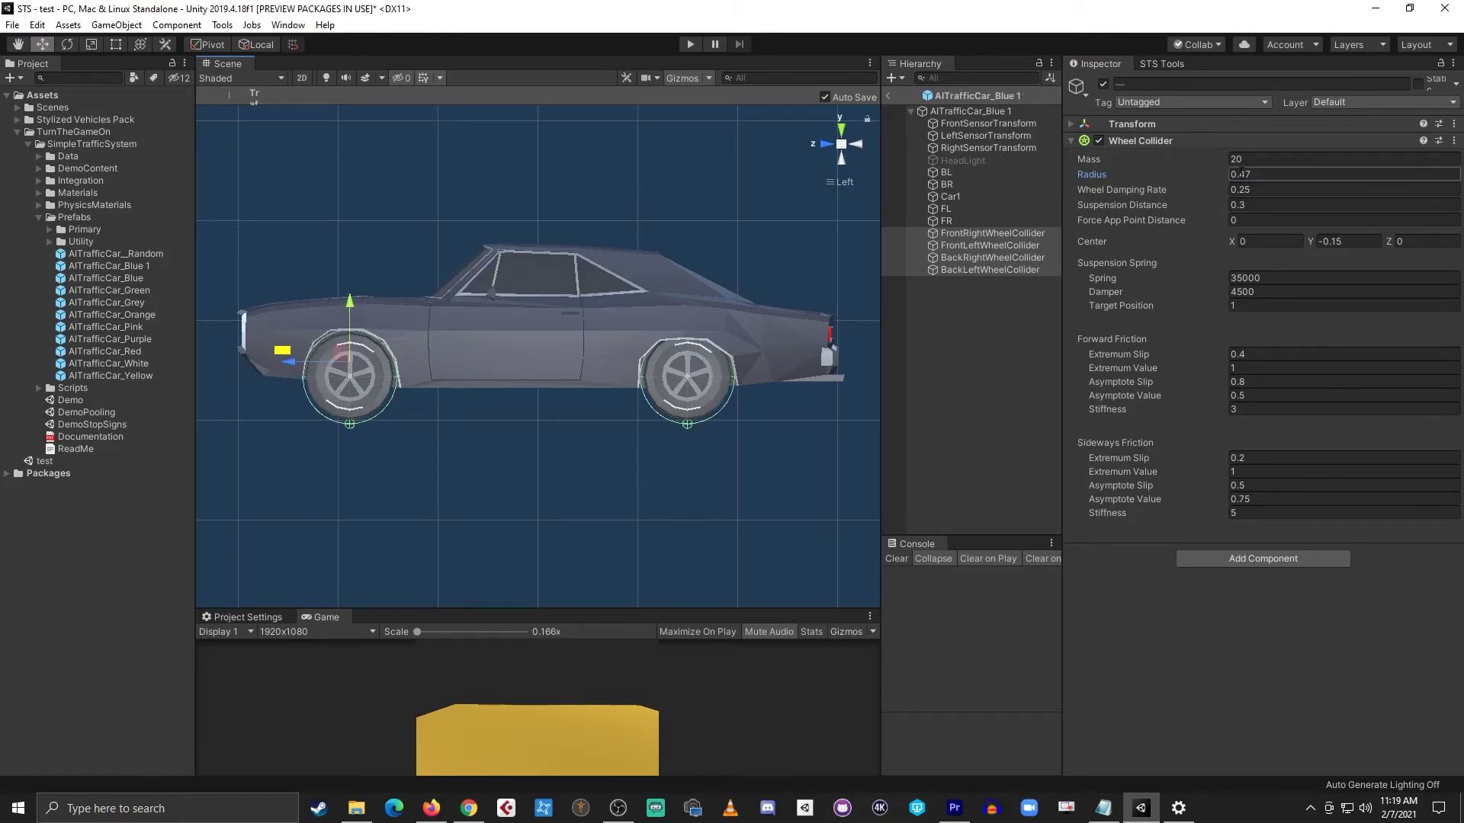
drag(1246, 174, 1269, 187)
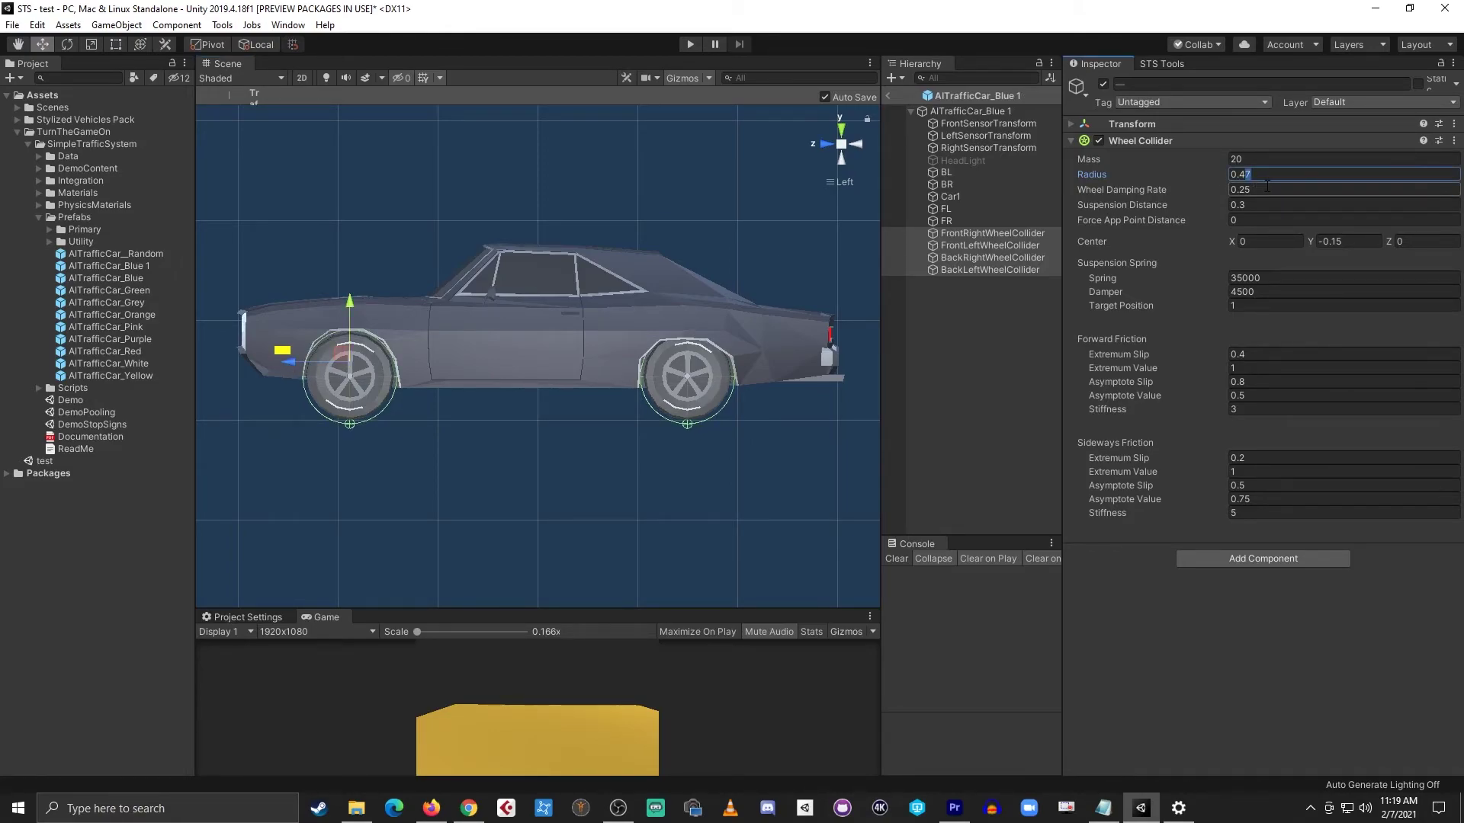
text(4)
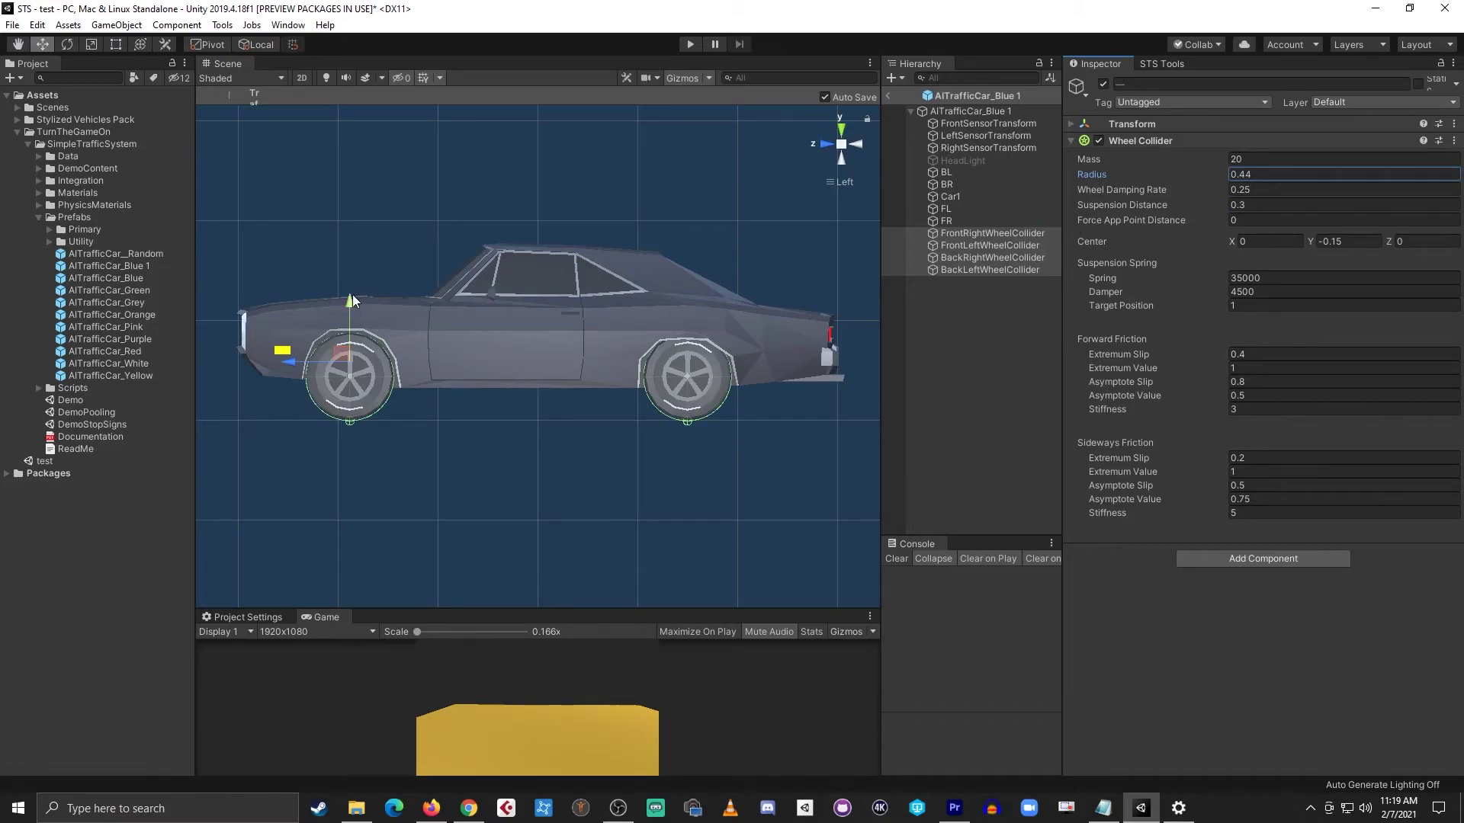
click(349, 295)
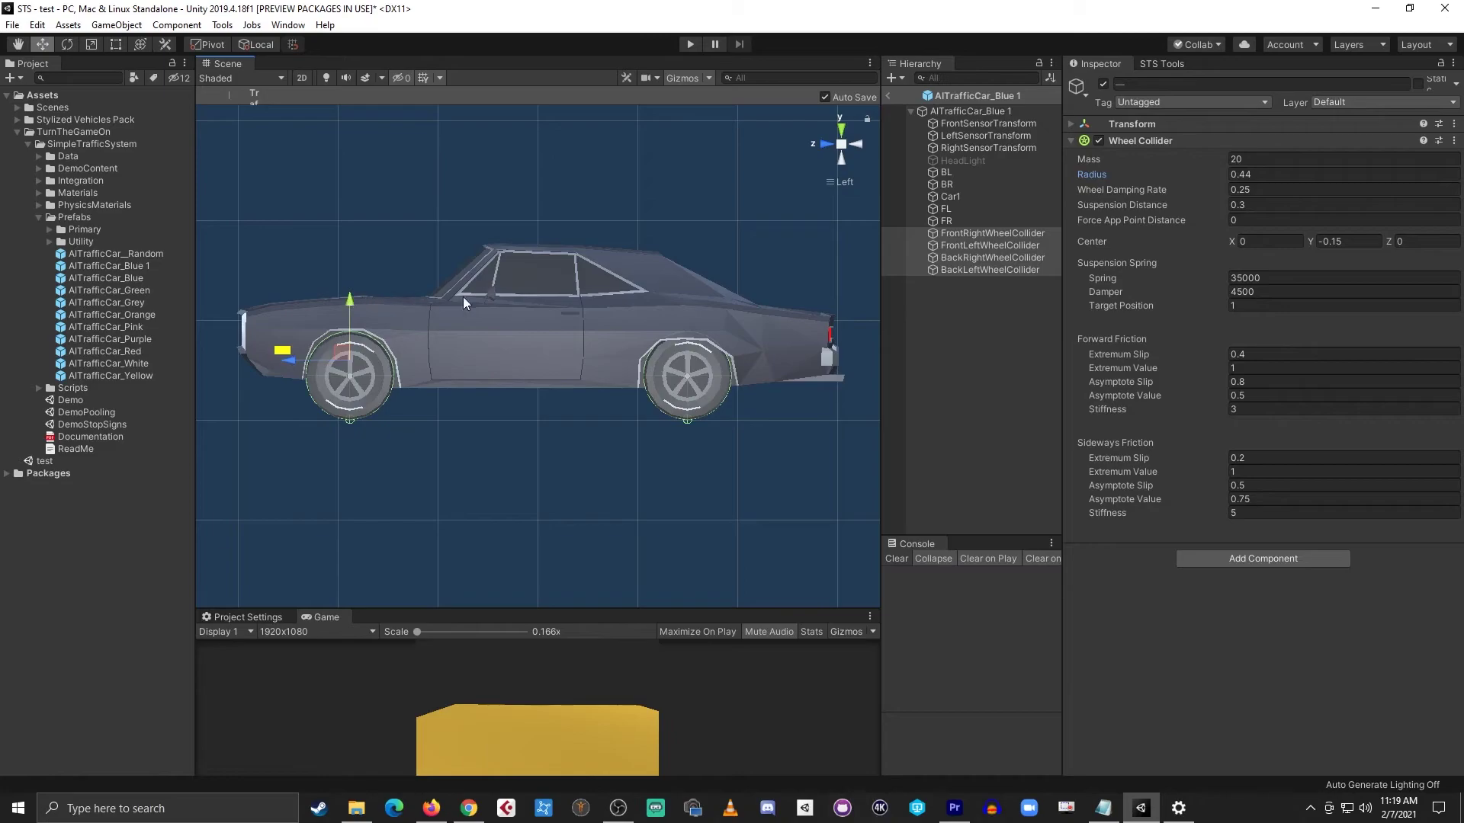
click(857, 144)
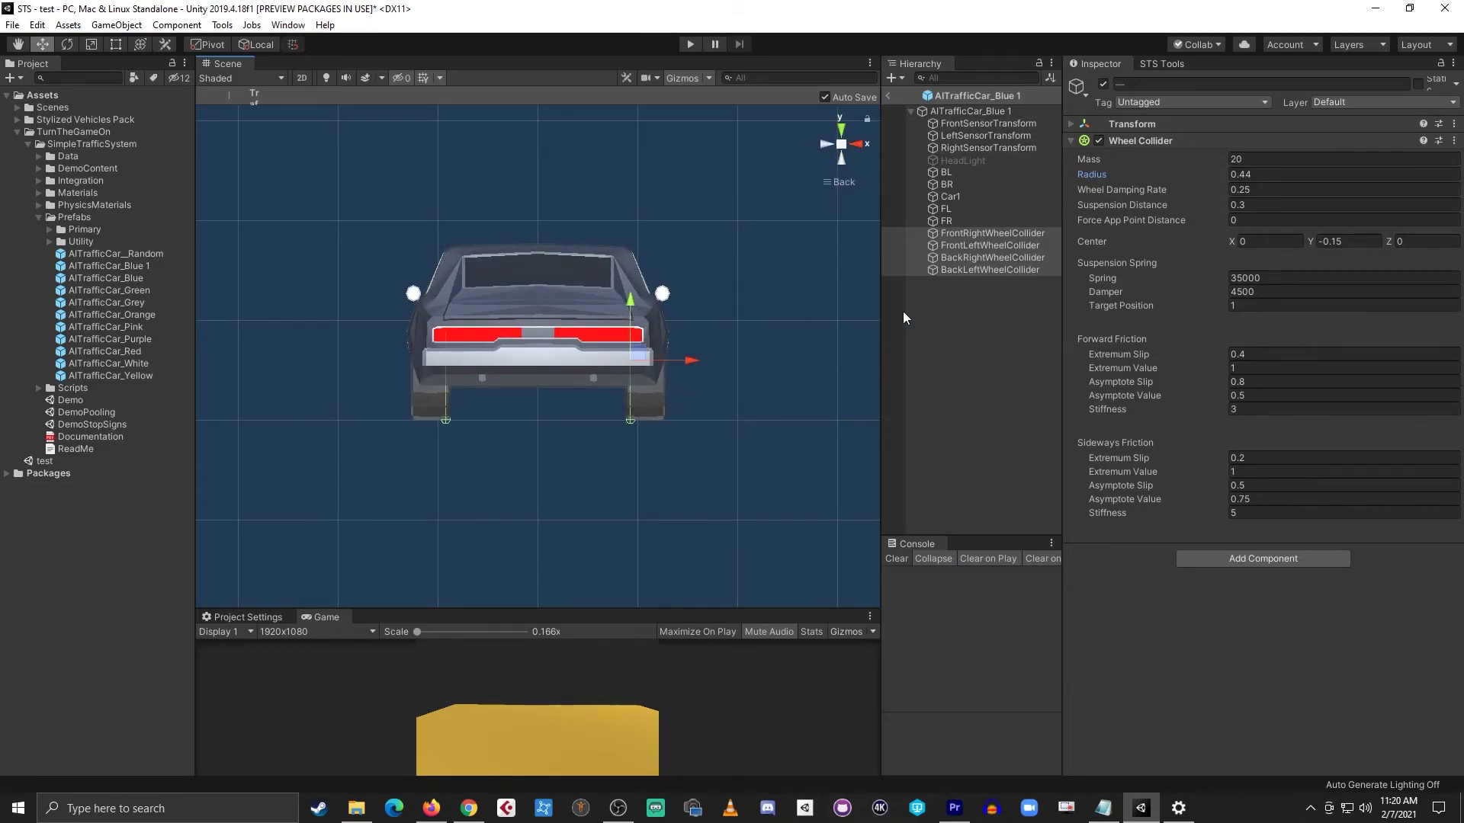
- Set the left wheel colliders' Position X to -1.088, mirroring the right side's 1.088
click(983, 235)
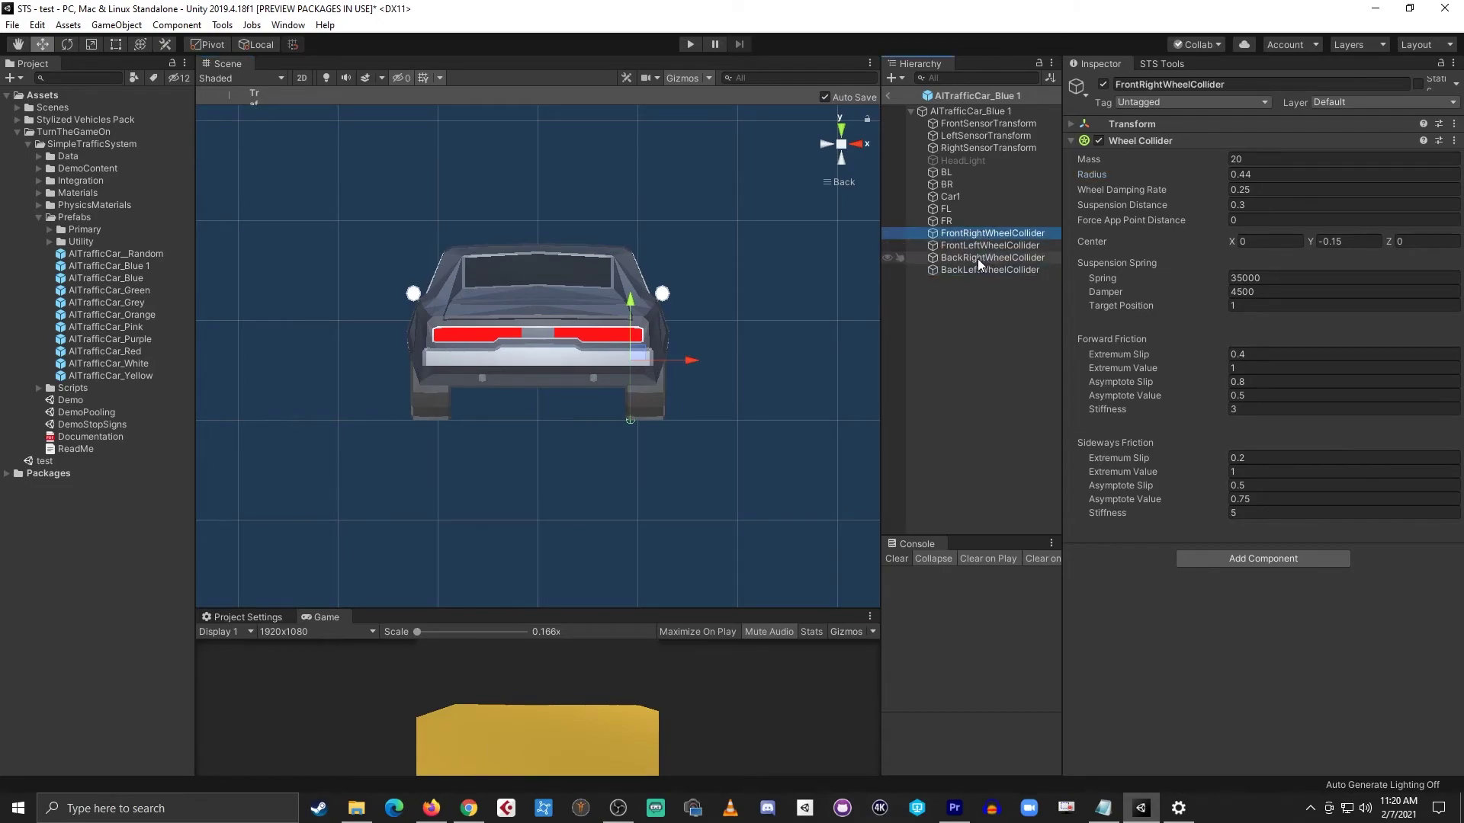
ctrl+click(979, 264)
drag(688, 361, 705, 365)
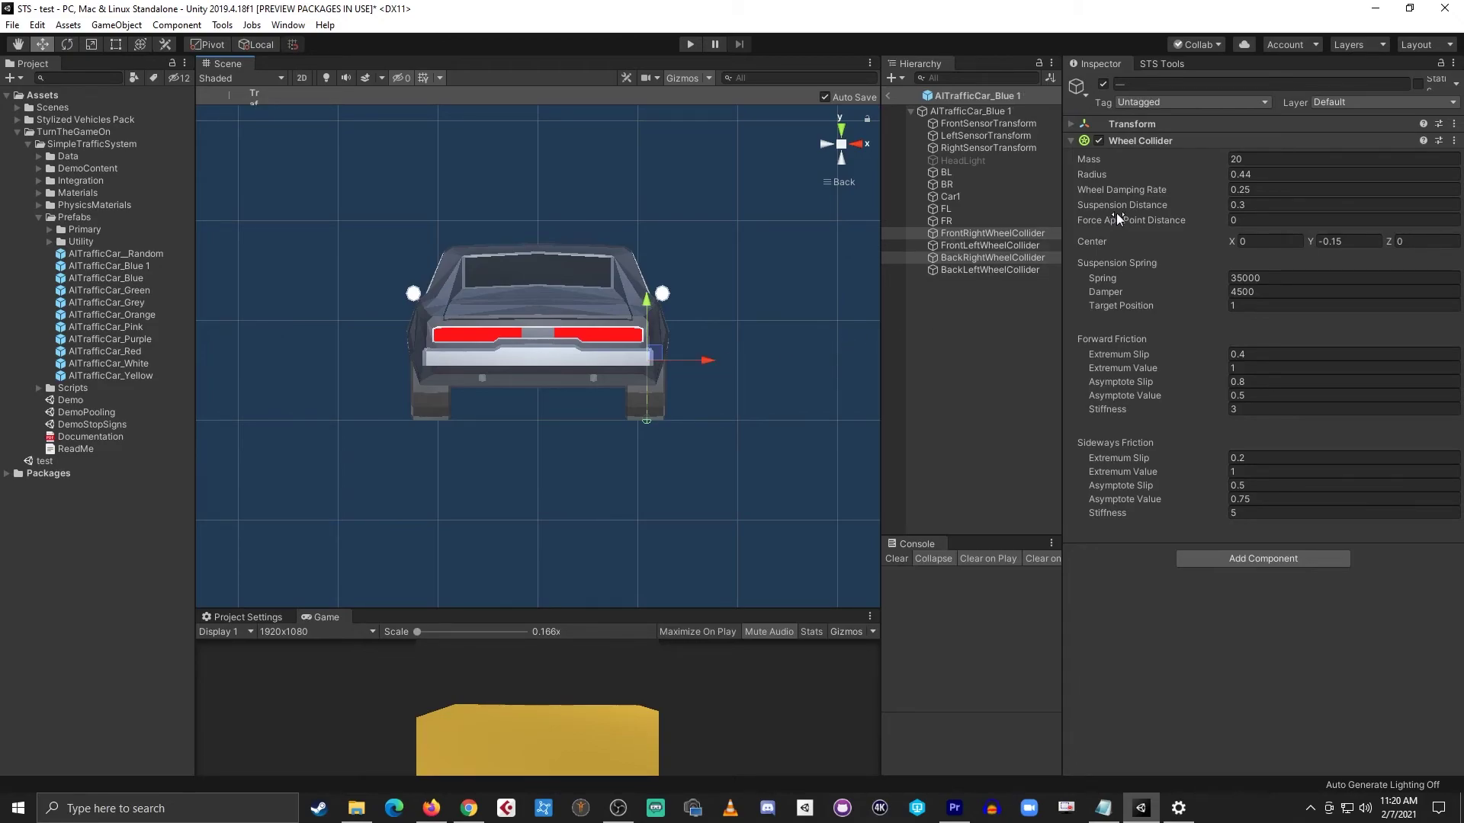
click(1136, 123)
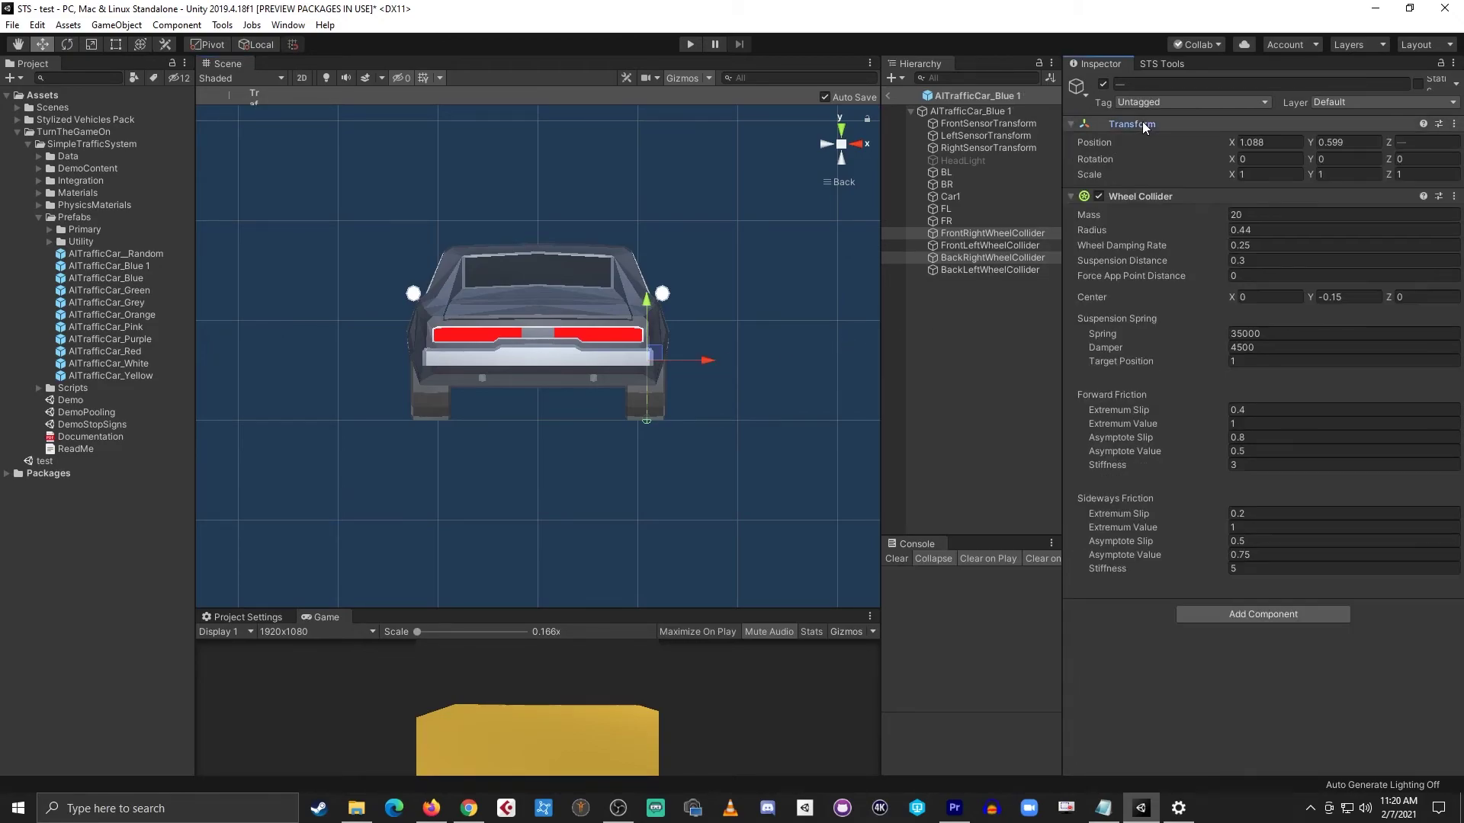
double_click(1272, 144)
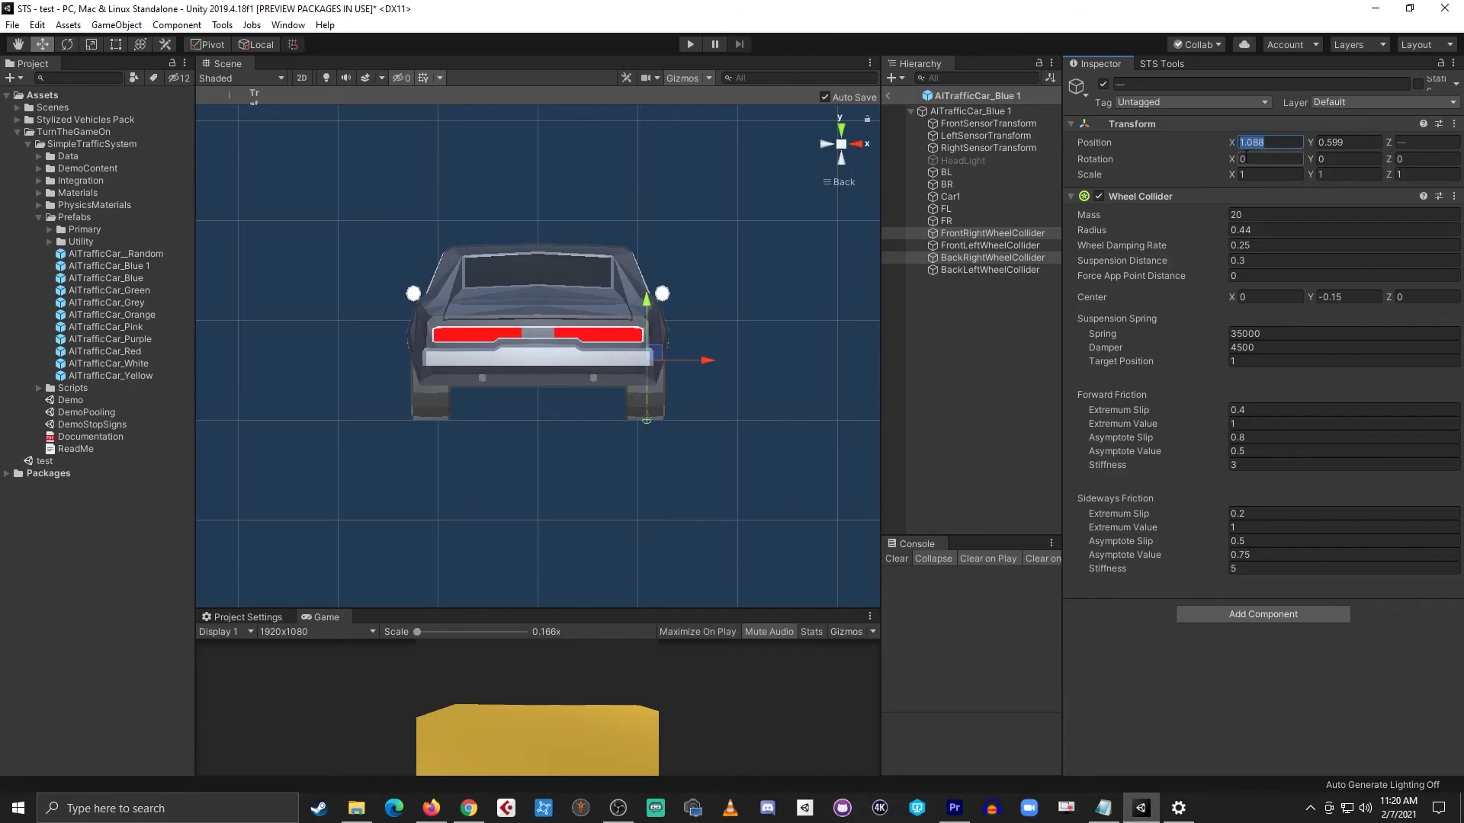
click(989, 246)
ctrl+click(990, 270)
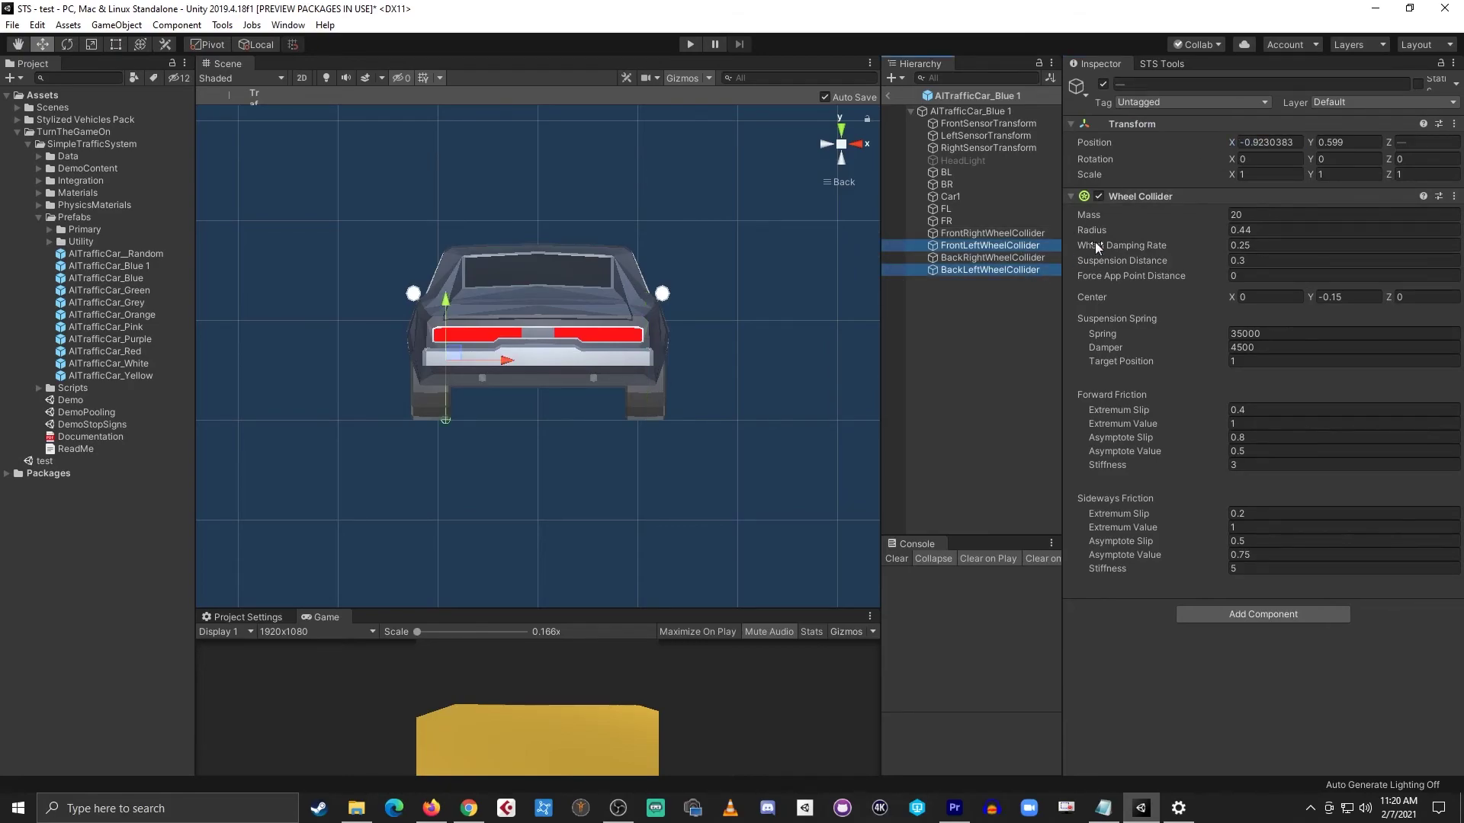
click(1268, 142)
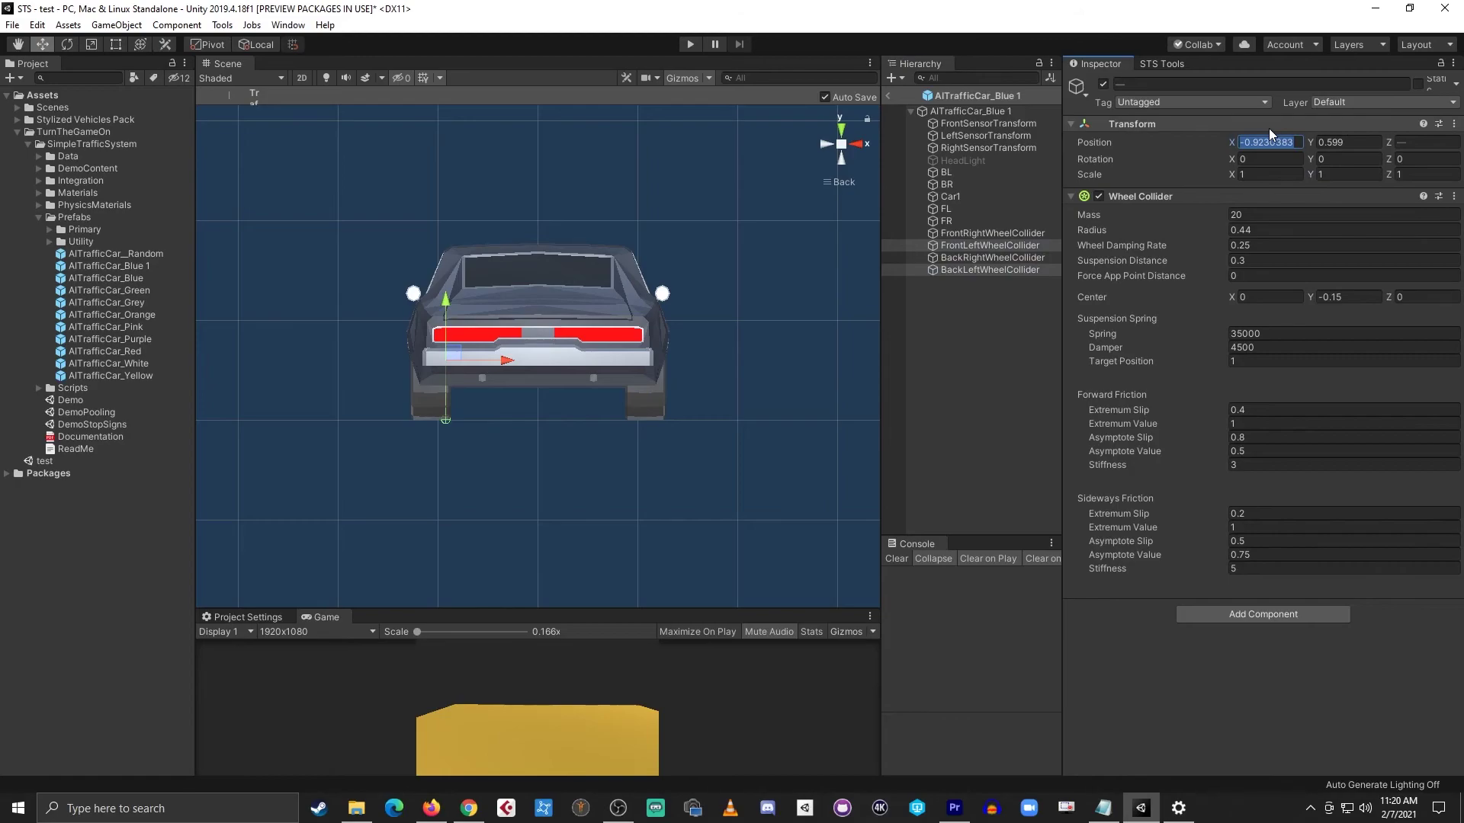
text(-)
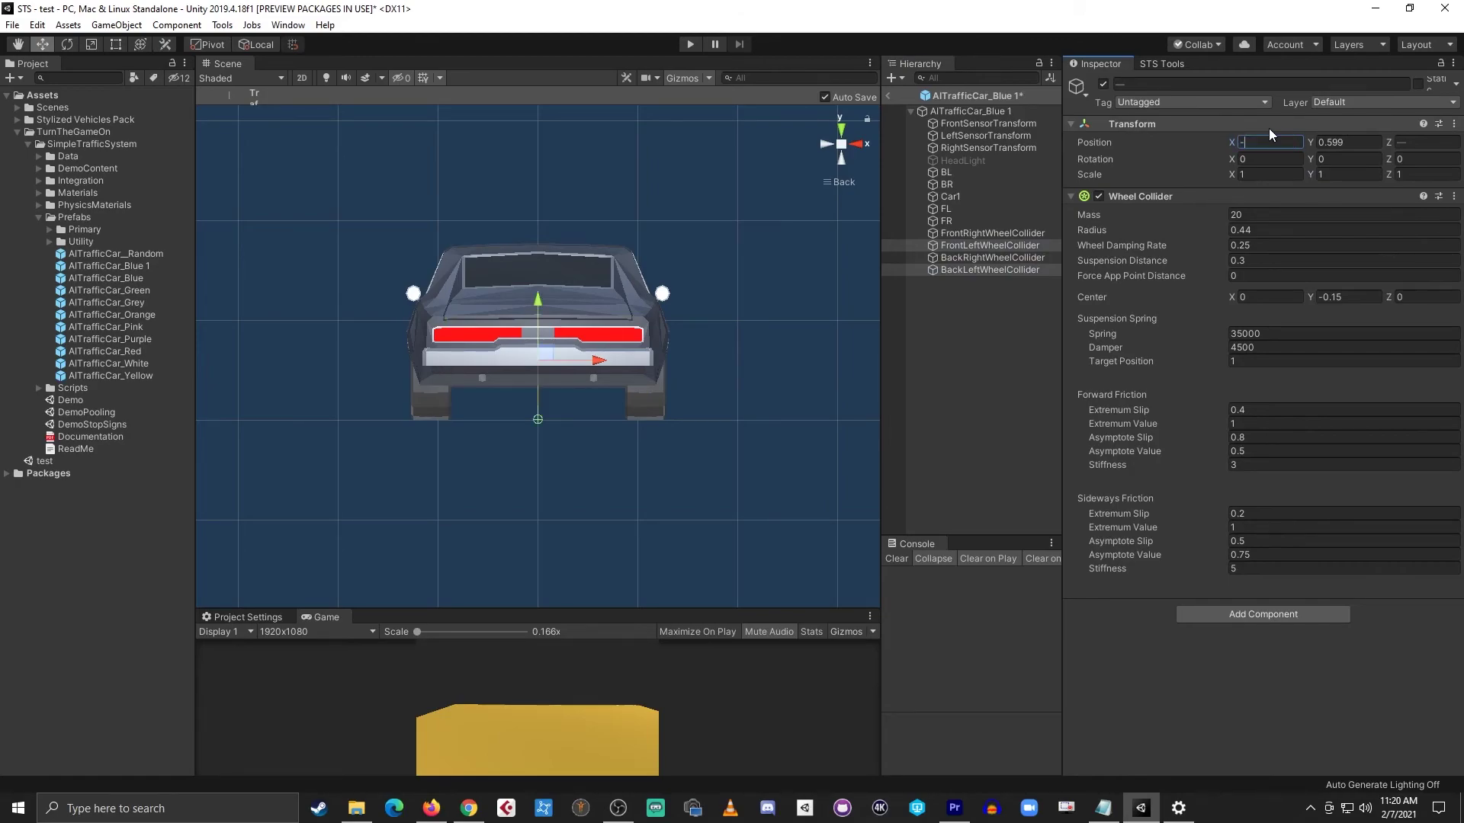
text(1.088)
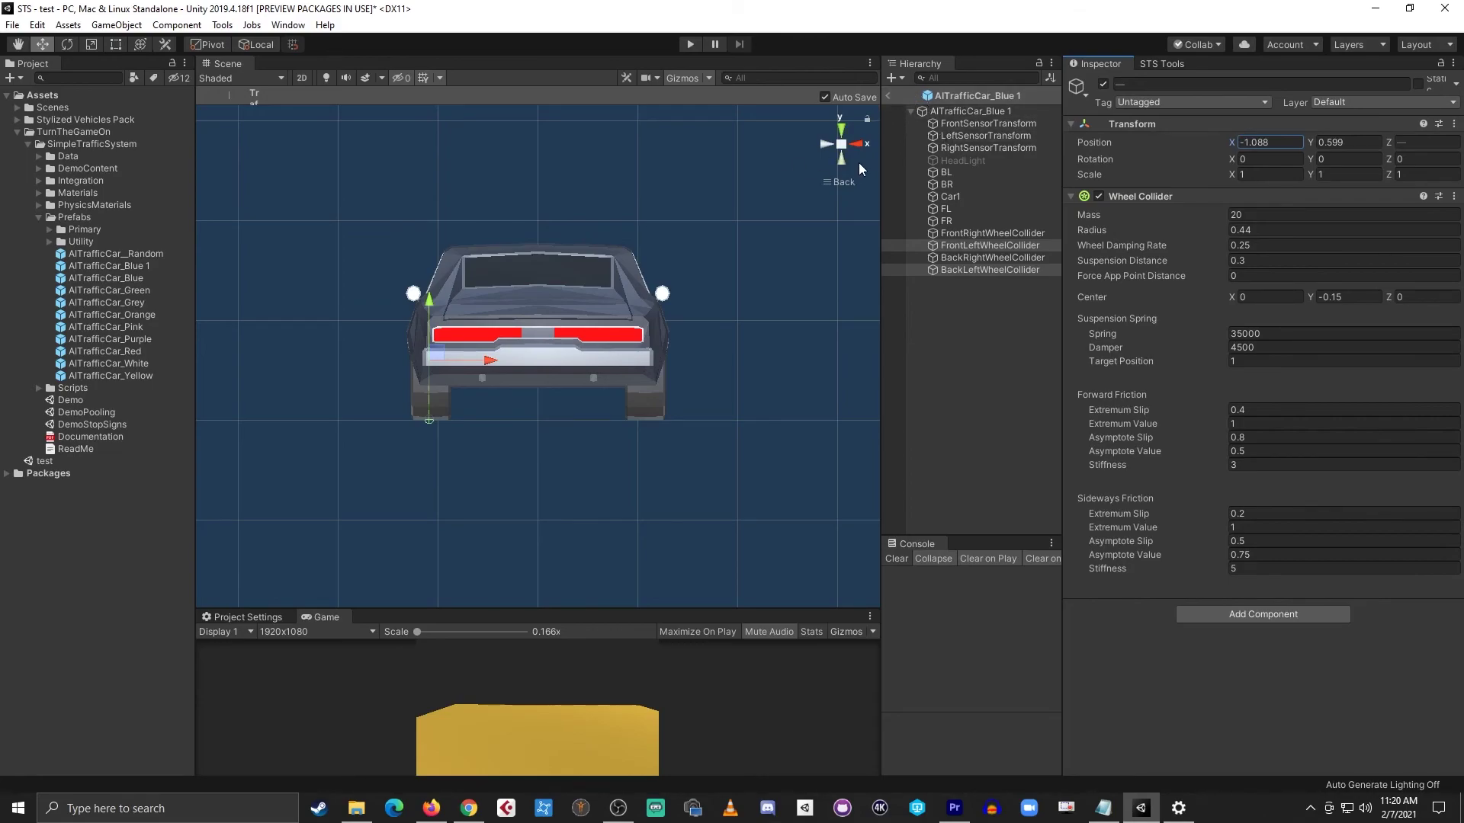
click(857, 143)
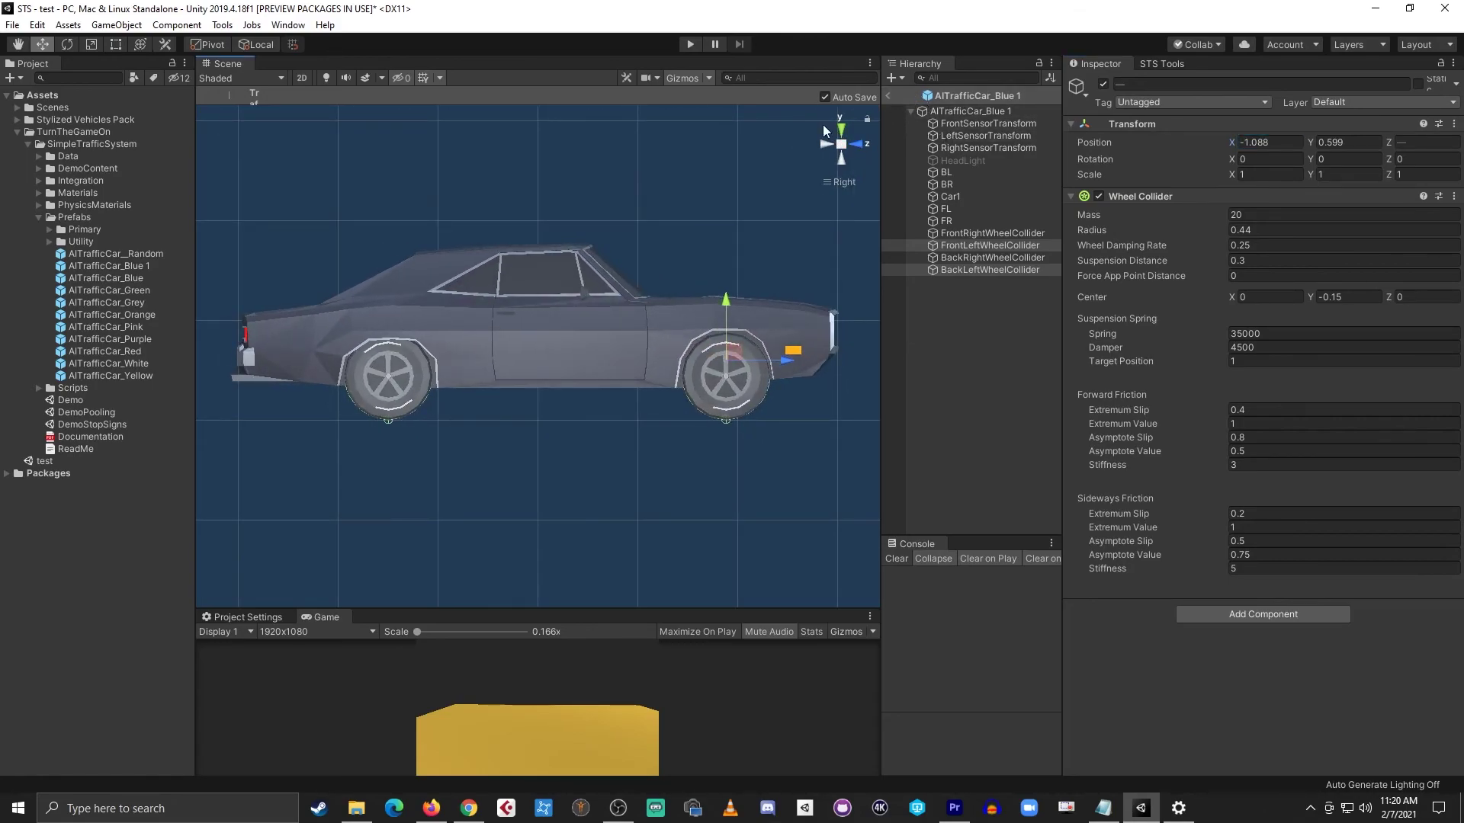
- Exit prefab mode and run the scene so an AITrafficCar_Blue 1 clone spawns
click(889, 97)
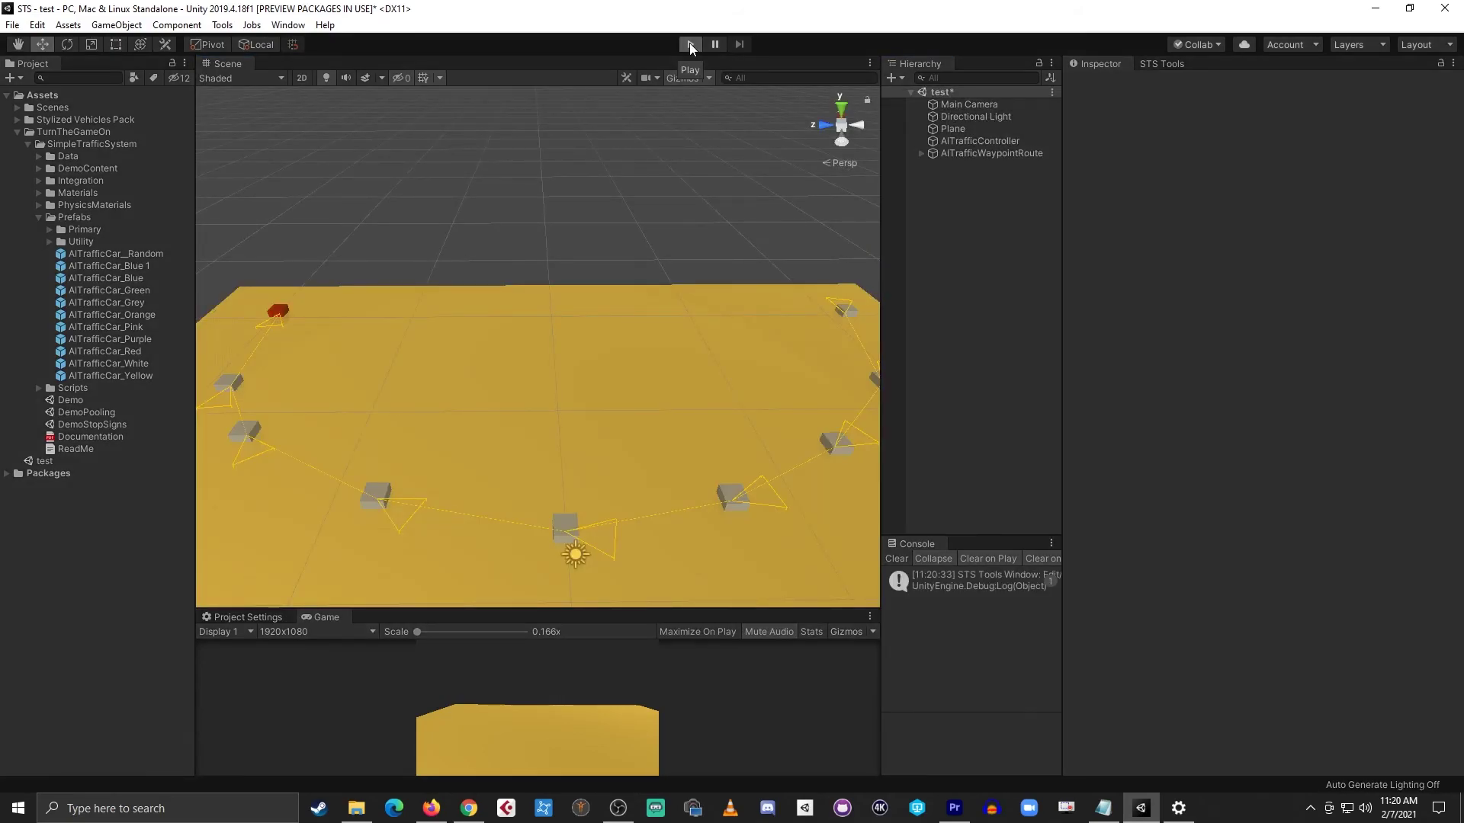
click(690, 44)
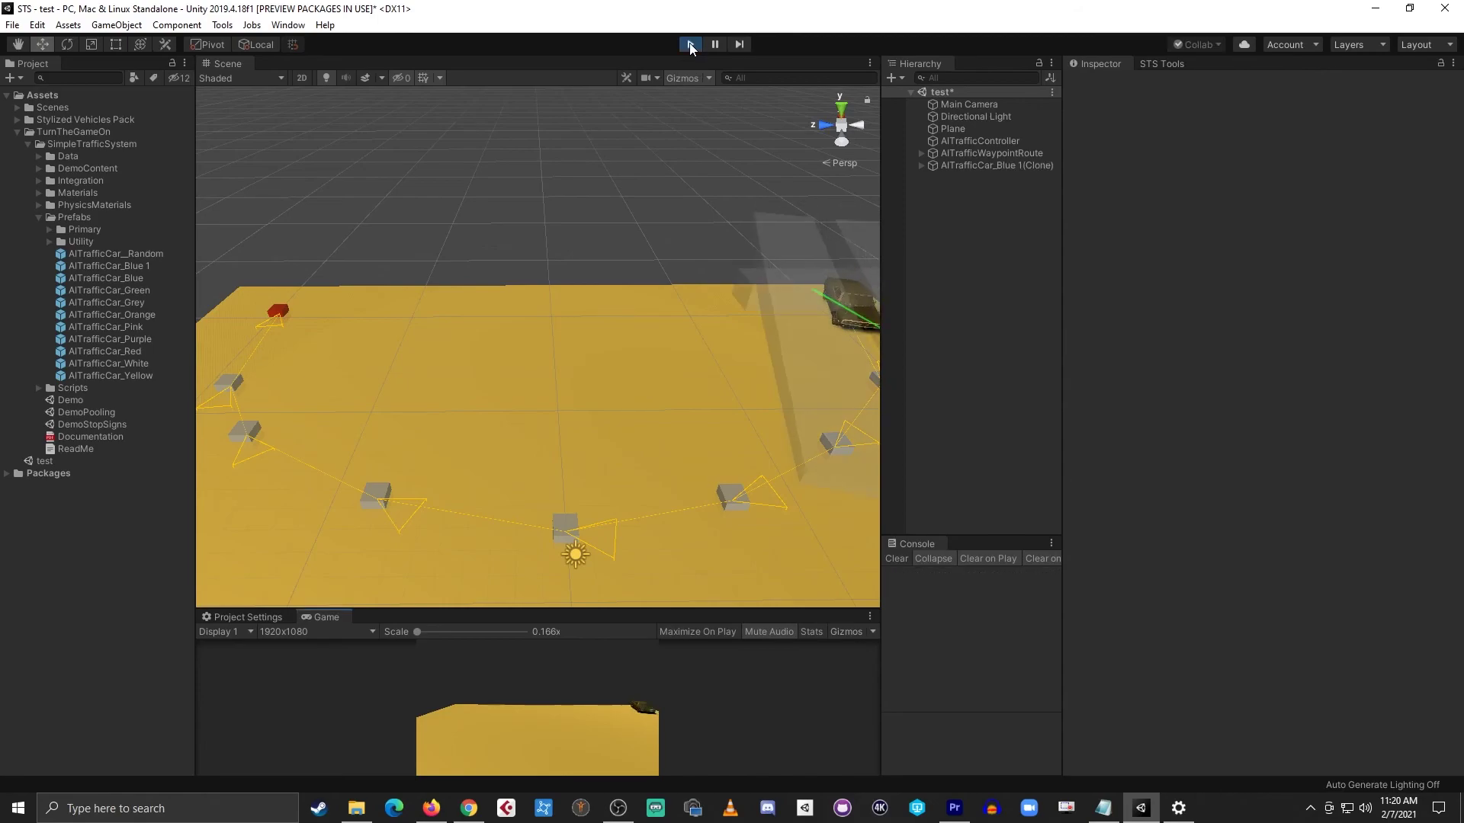